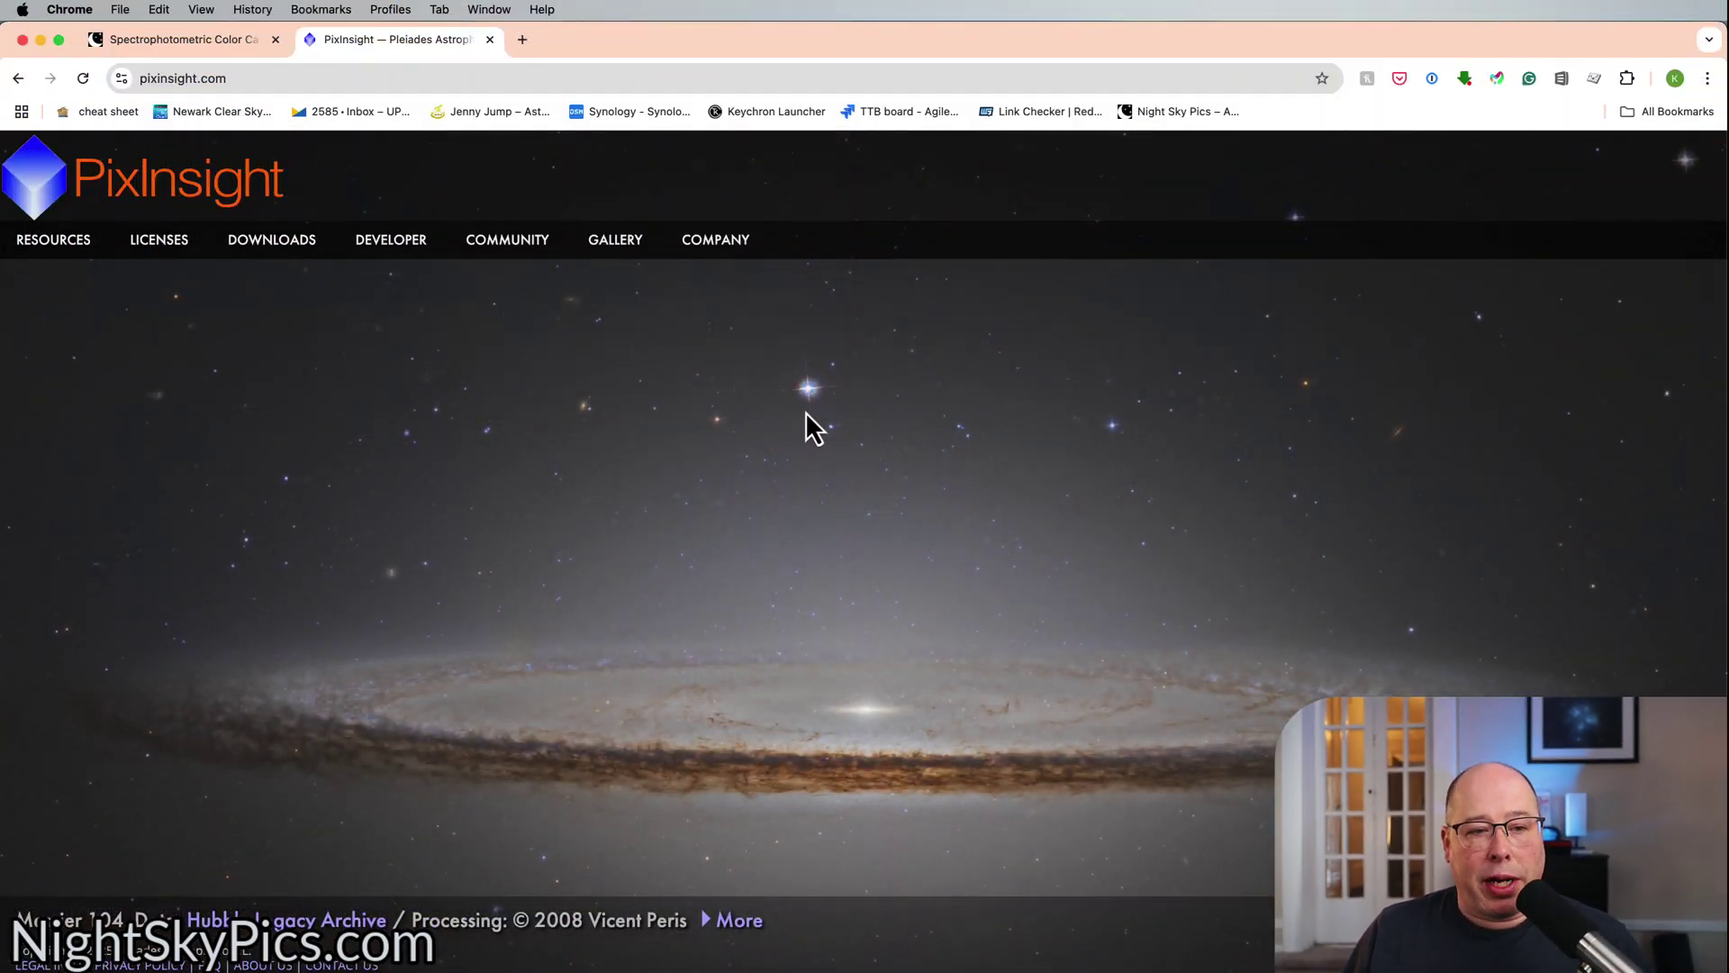
- Log in to PixInsight's Software Distribution page in Chrome using the saved username and password
mouse_move(257, 252)
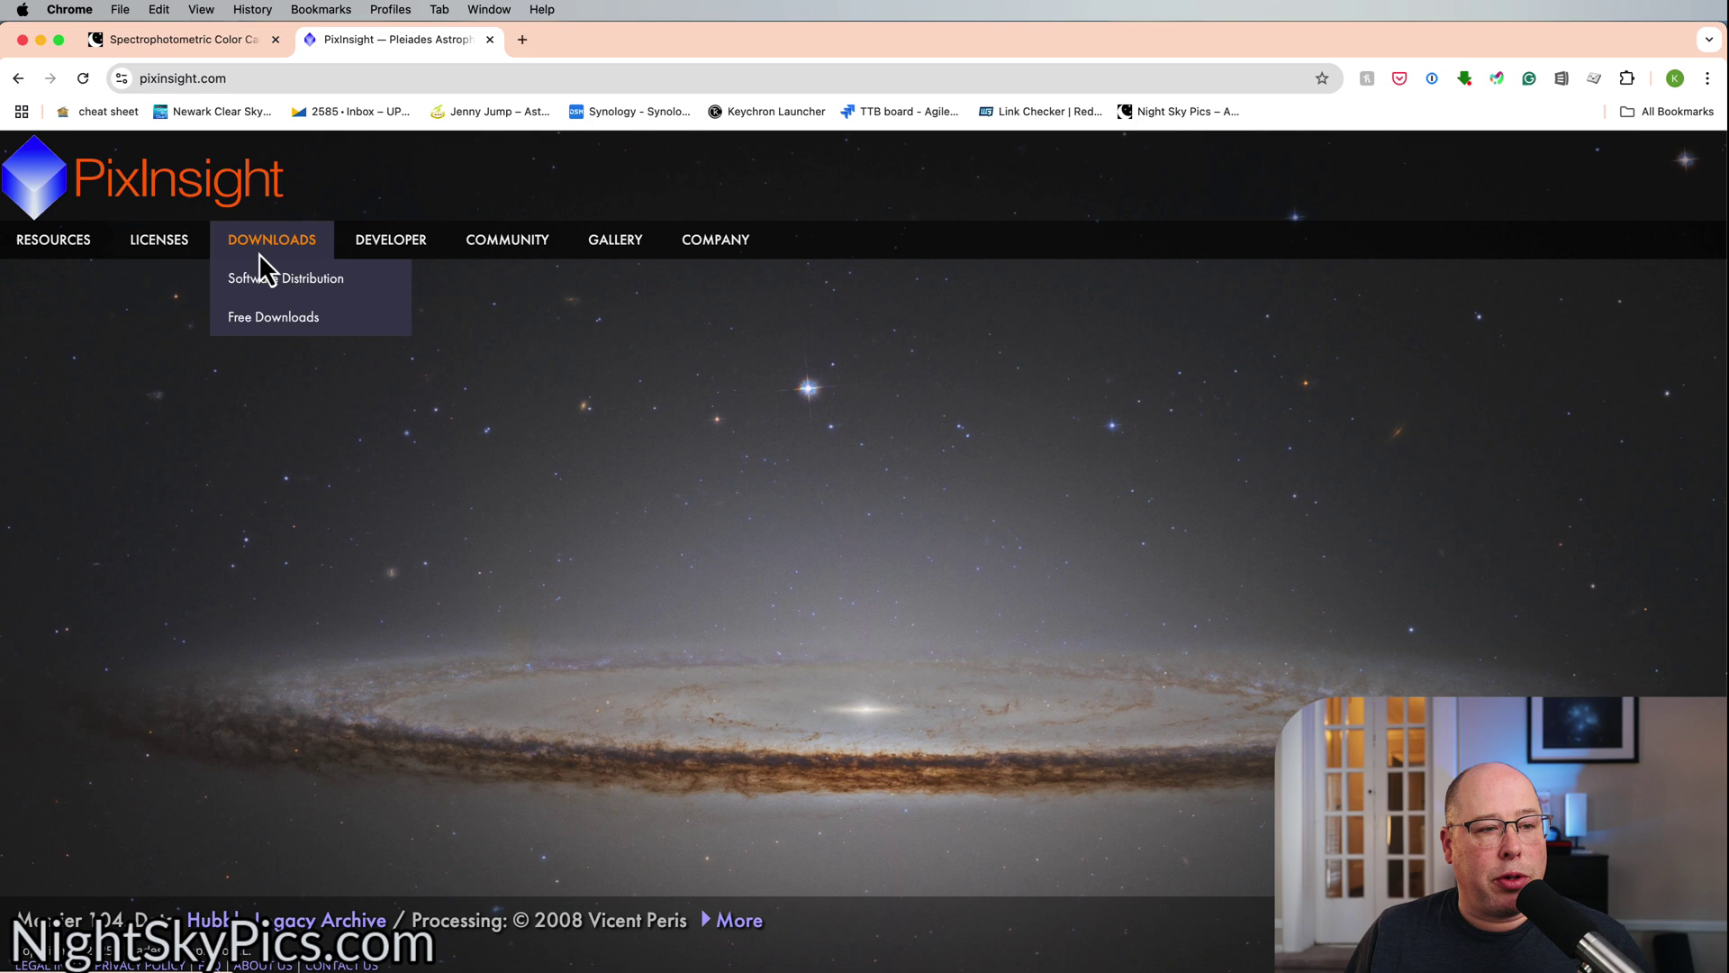
left_click(270, 278)
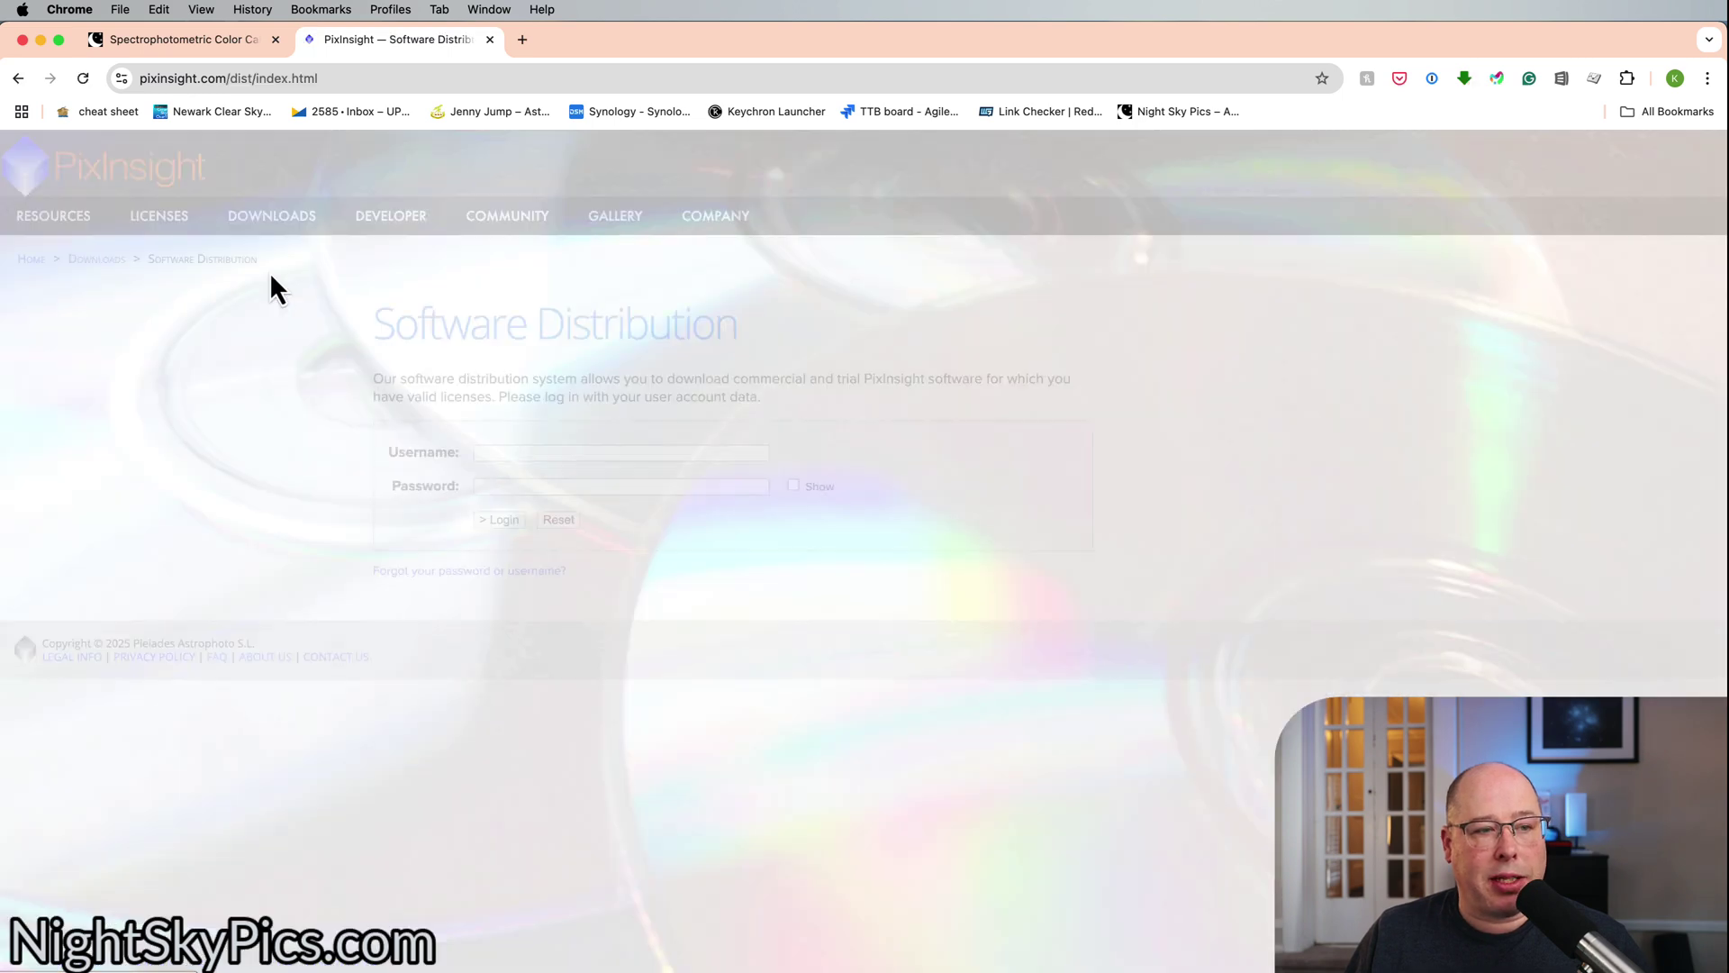
left_click(579, 450)
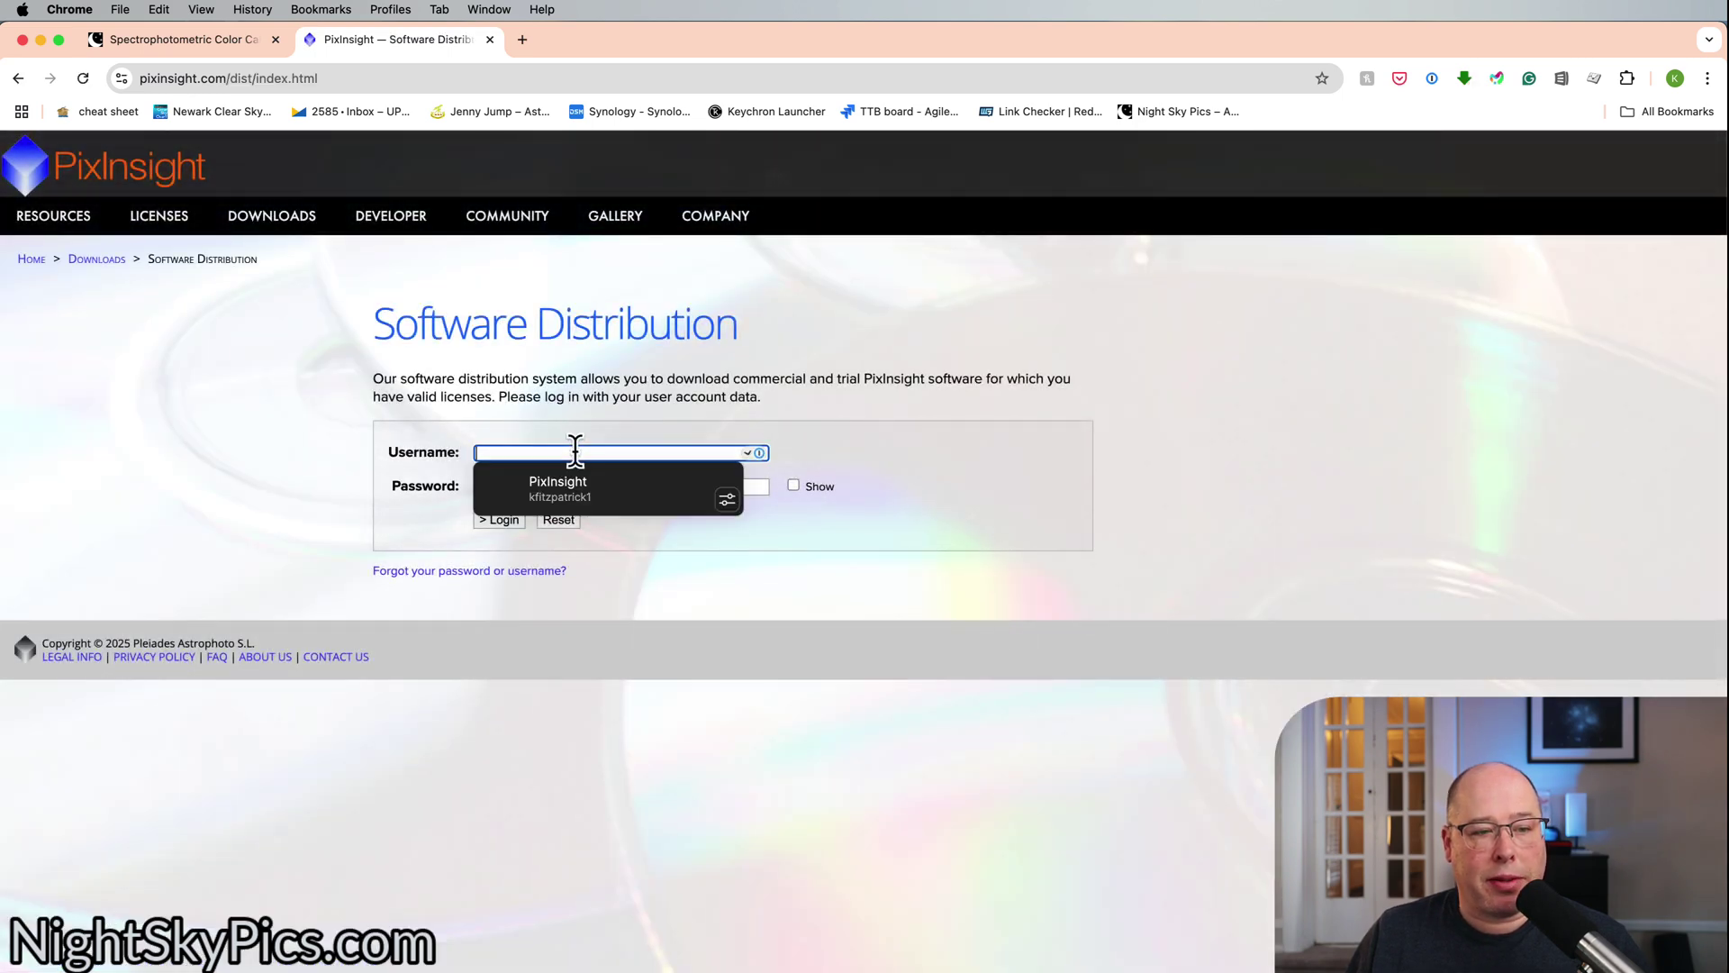
left_click(594, 493)
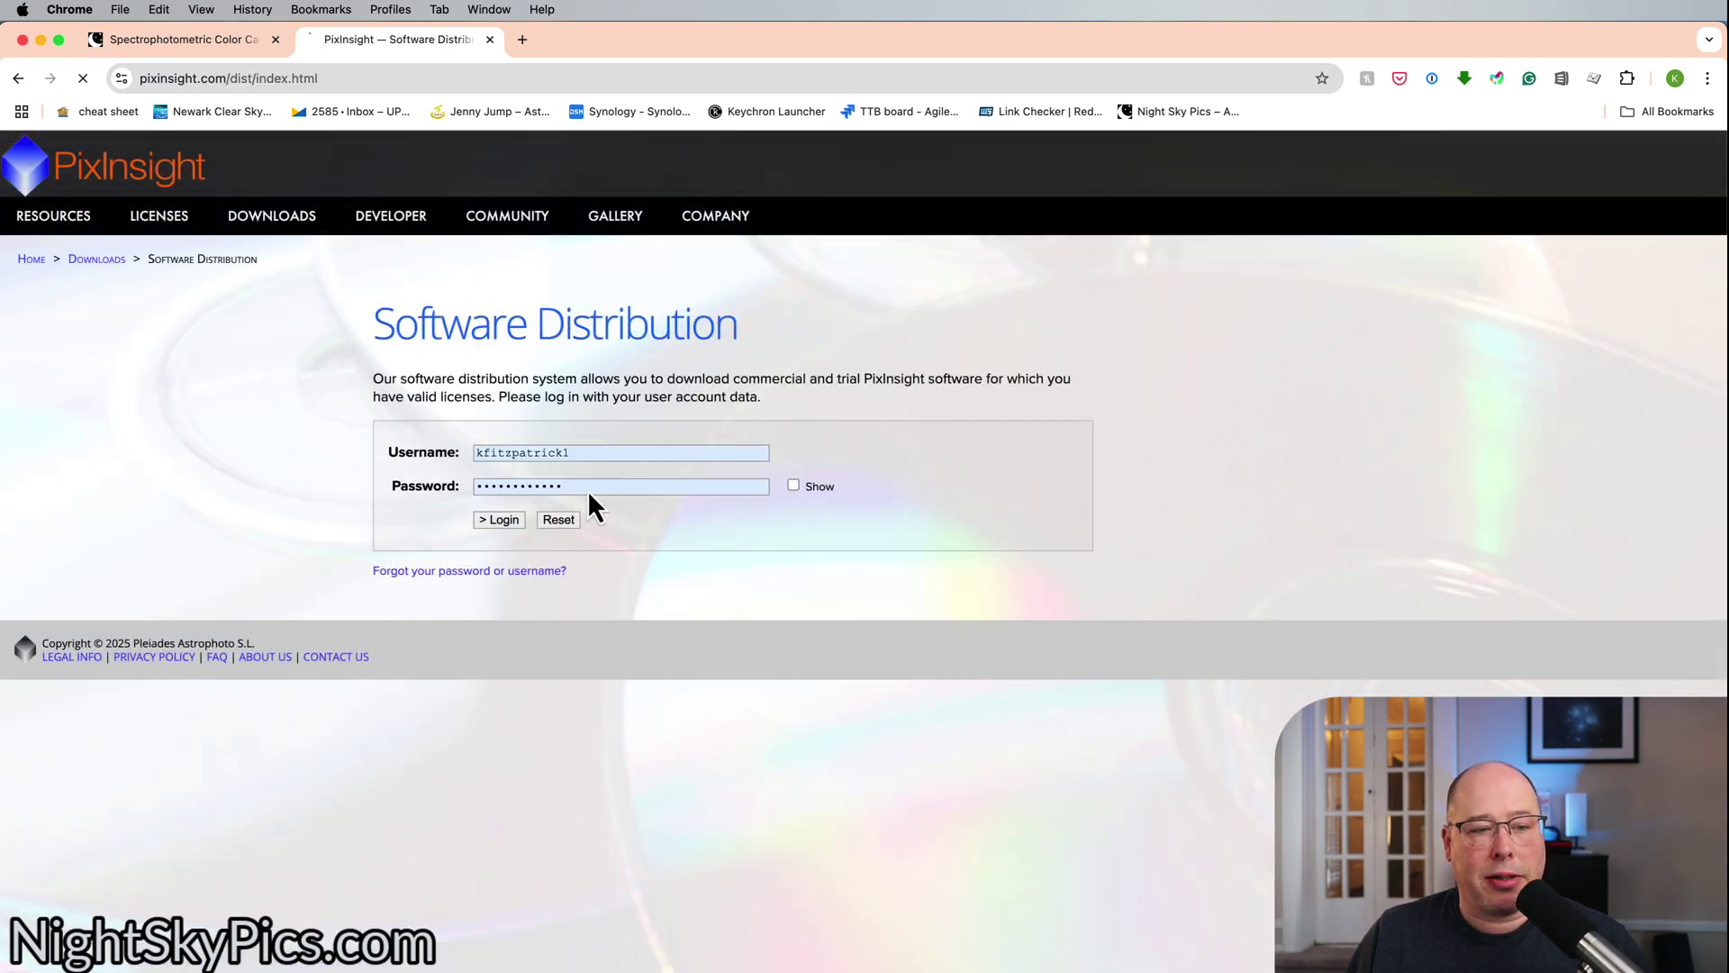
left_click(487, 520)
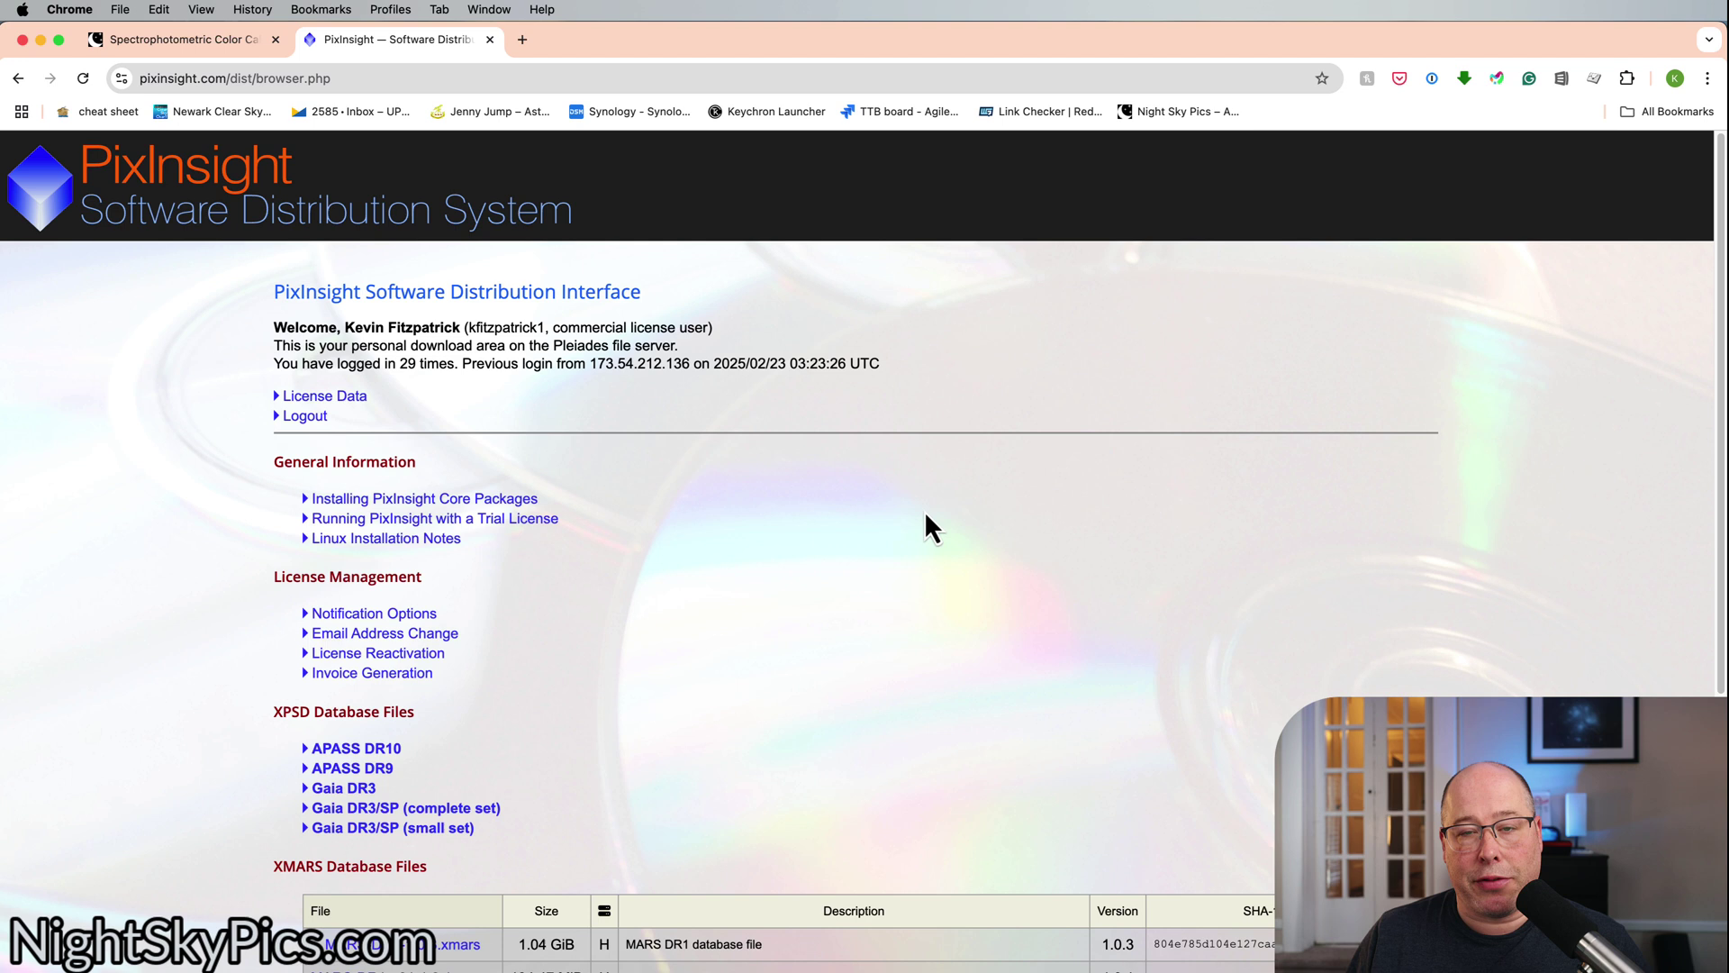
- Expand the Gaia DR3/SP small-set and complete-set listings and review their XPSD files and sizes
scroll(924, 510, "down", 5)
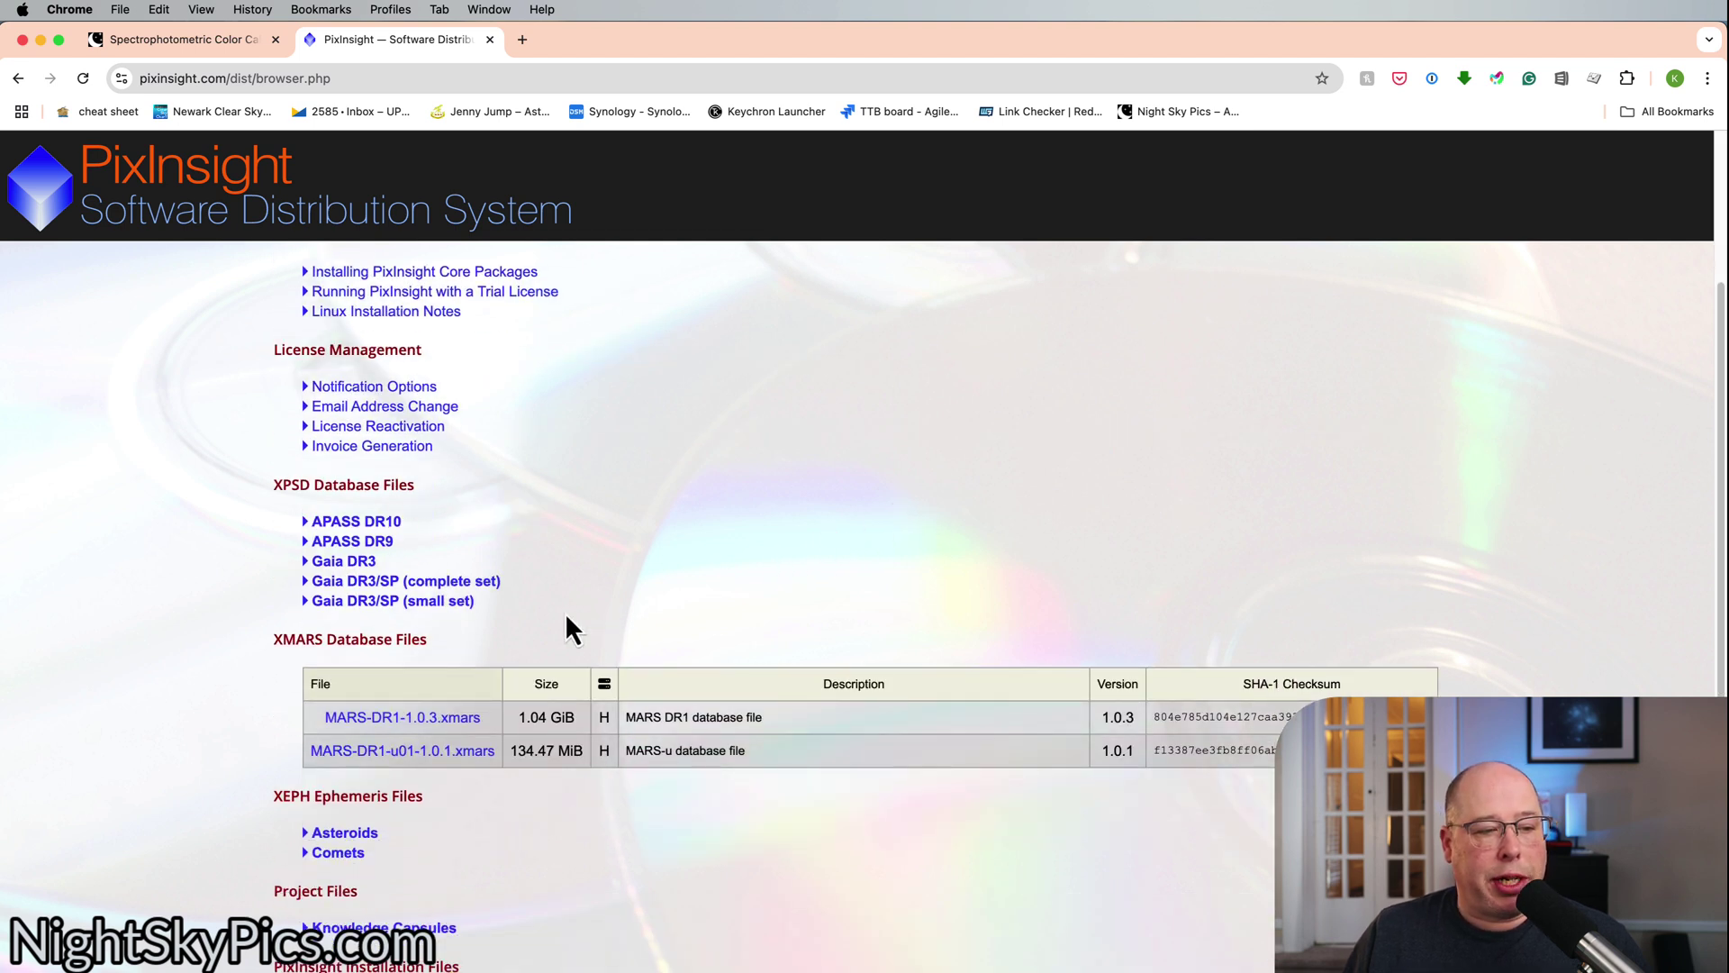
left_click(450, 605)
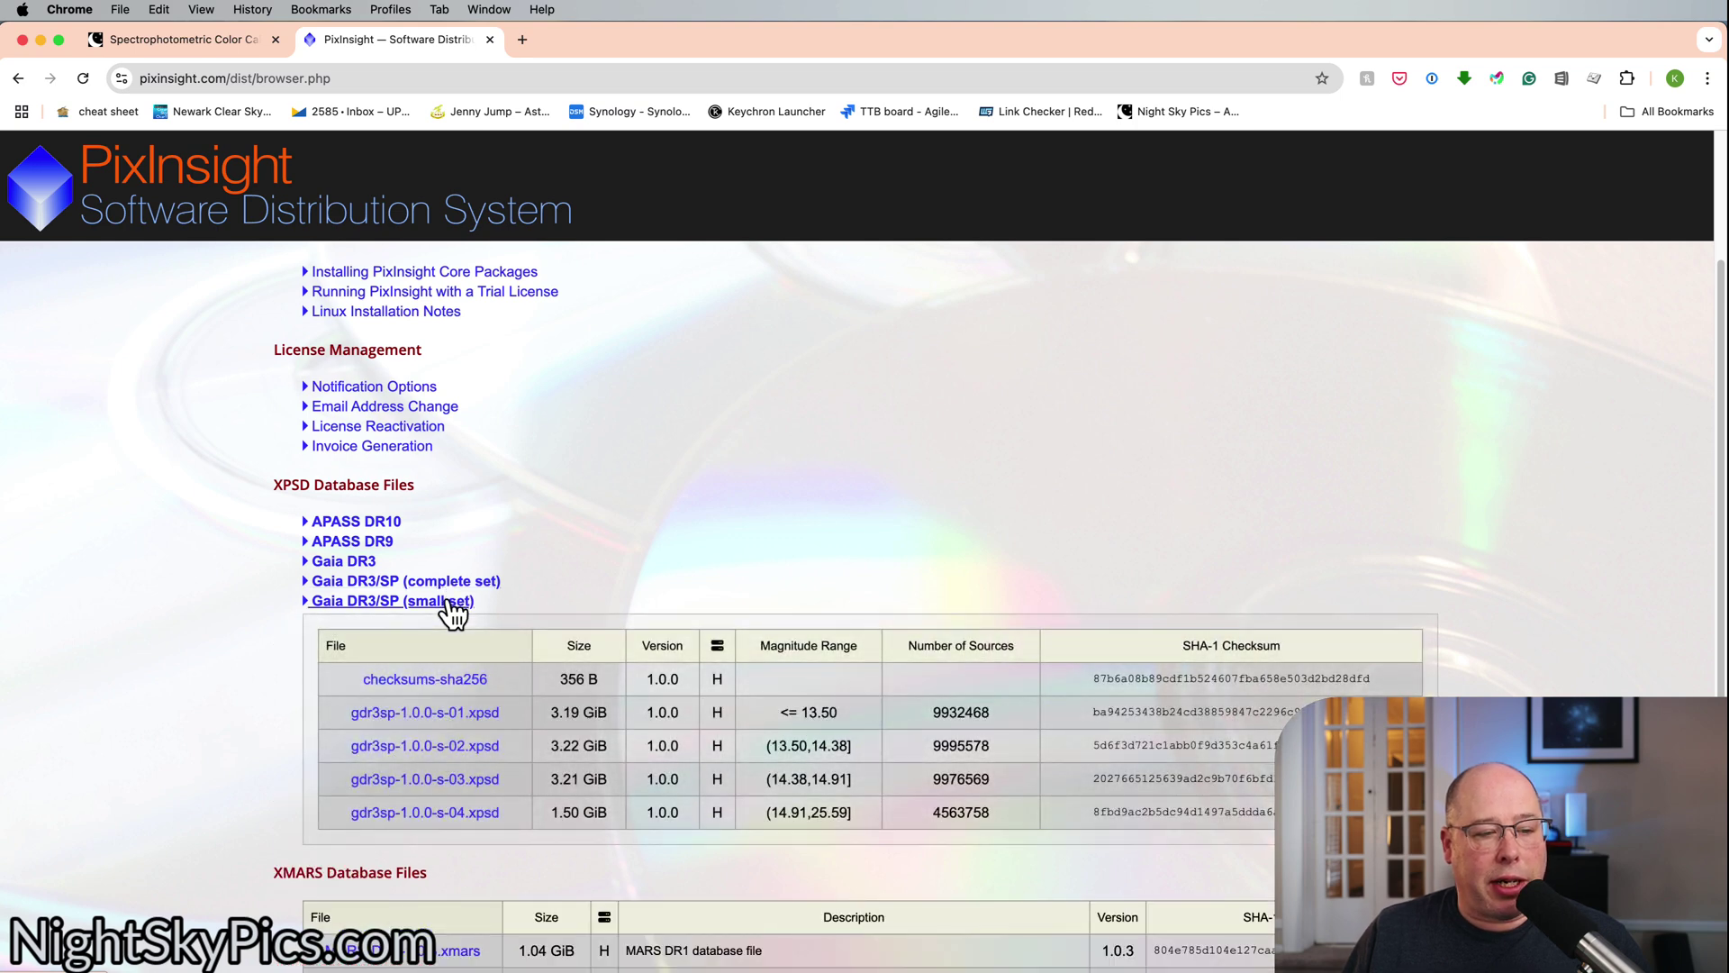
left_click(495, 582)
scroll(699, 549, "down", 5)
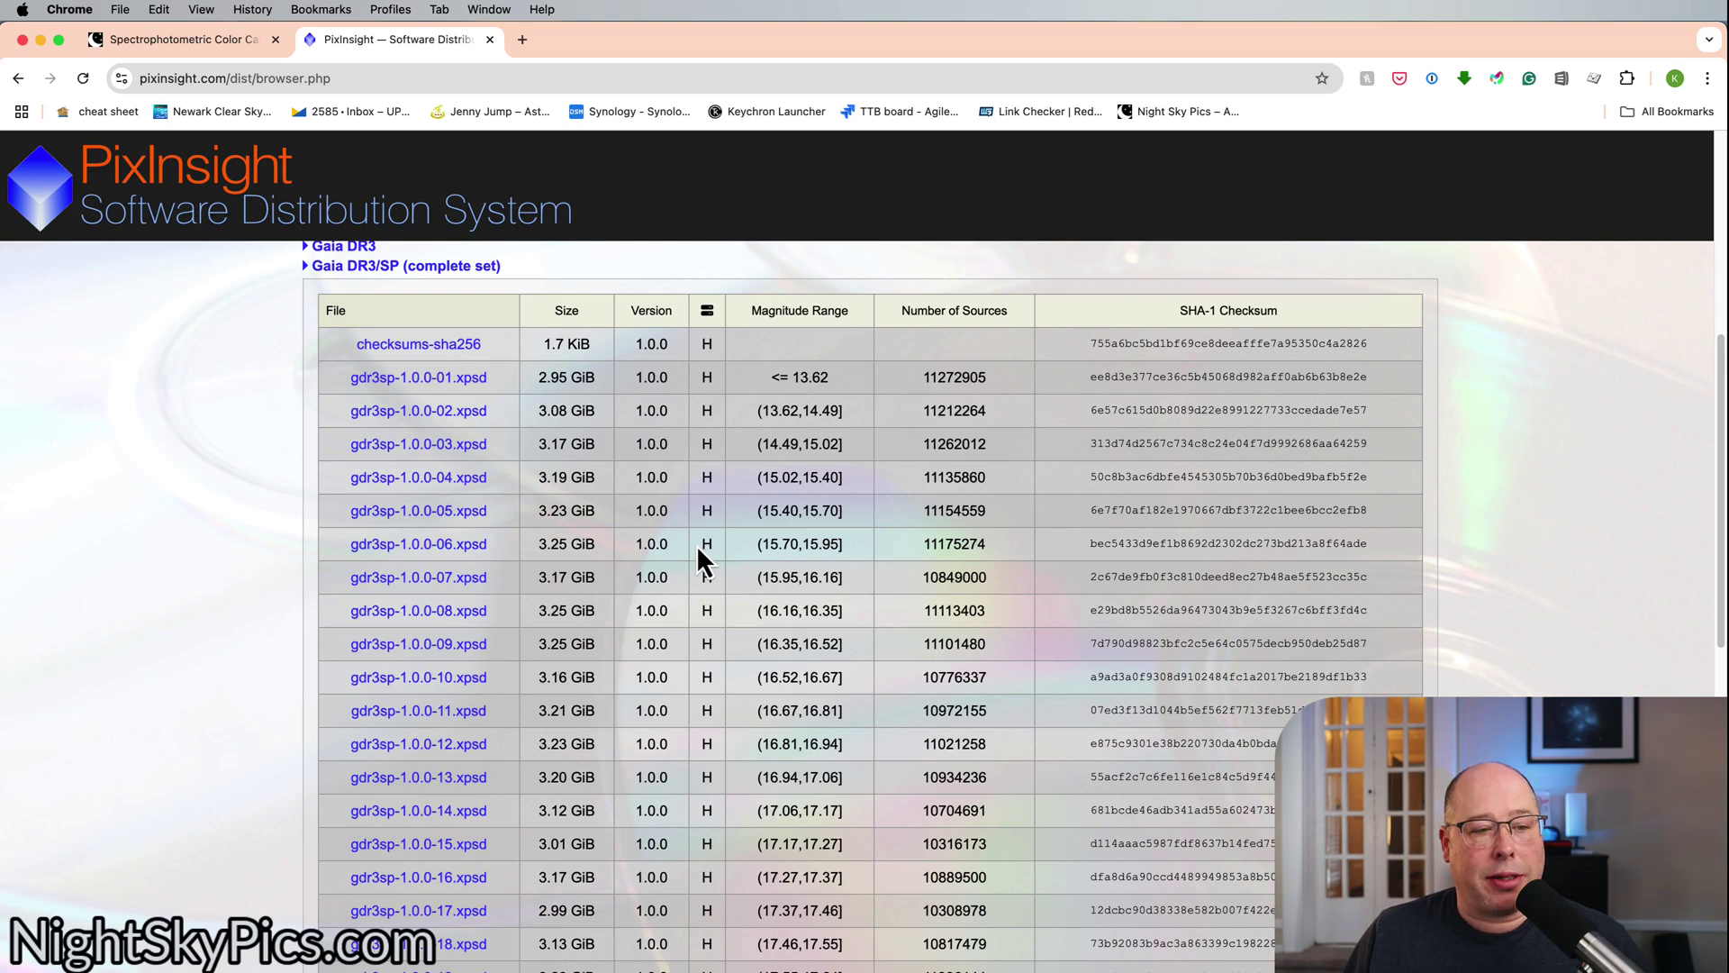
scroll(695, 545, "down", 3)
scroll(648, 599, "up", 4)
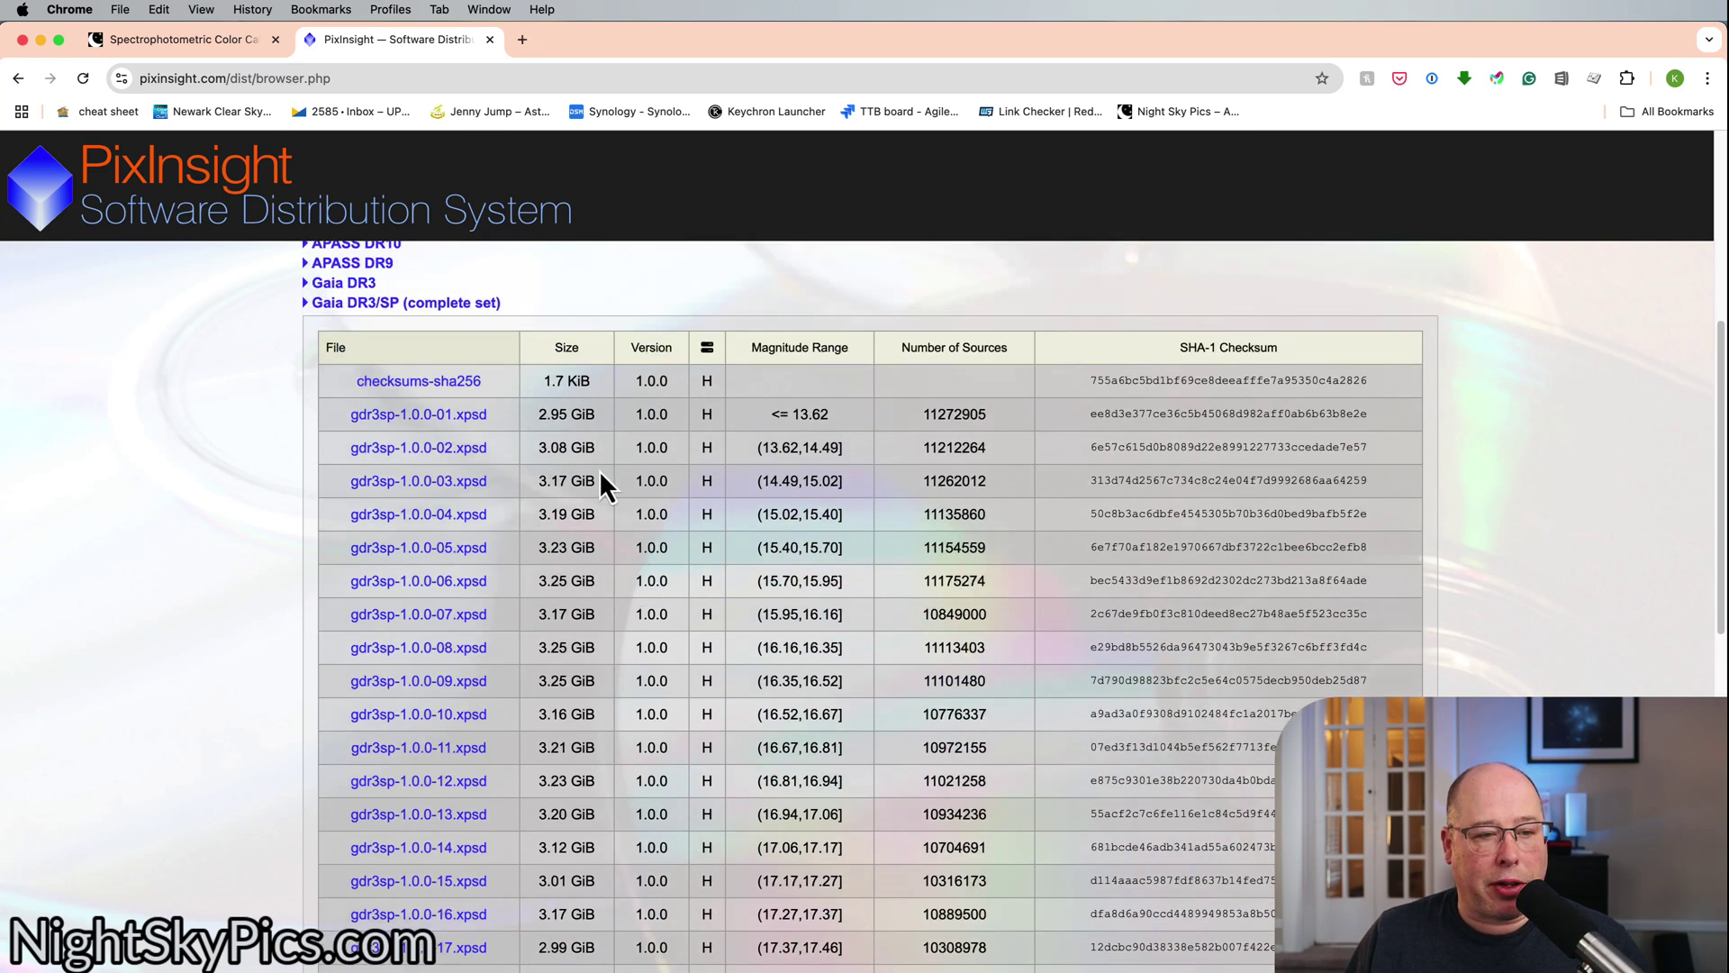
scroll(608, 576, "down", 5)
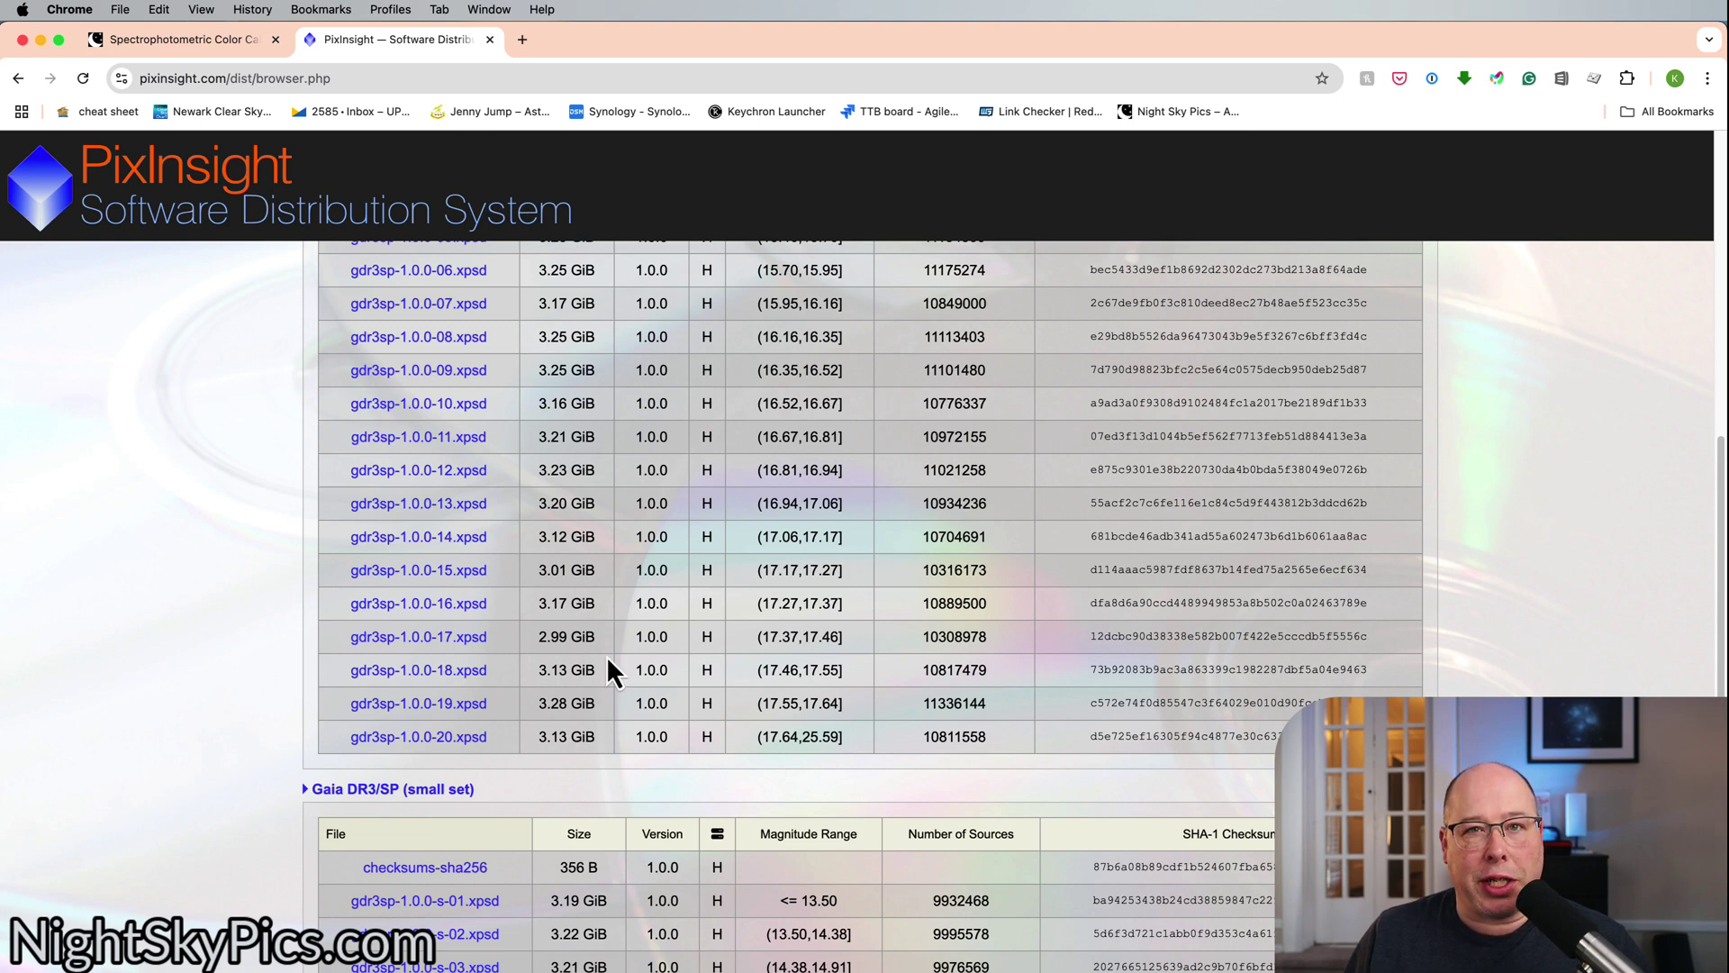
scroll(608, 657, "down", 2)
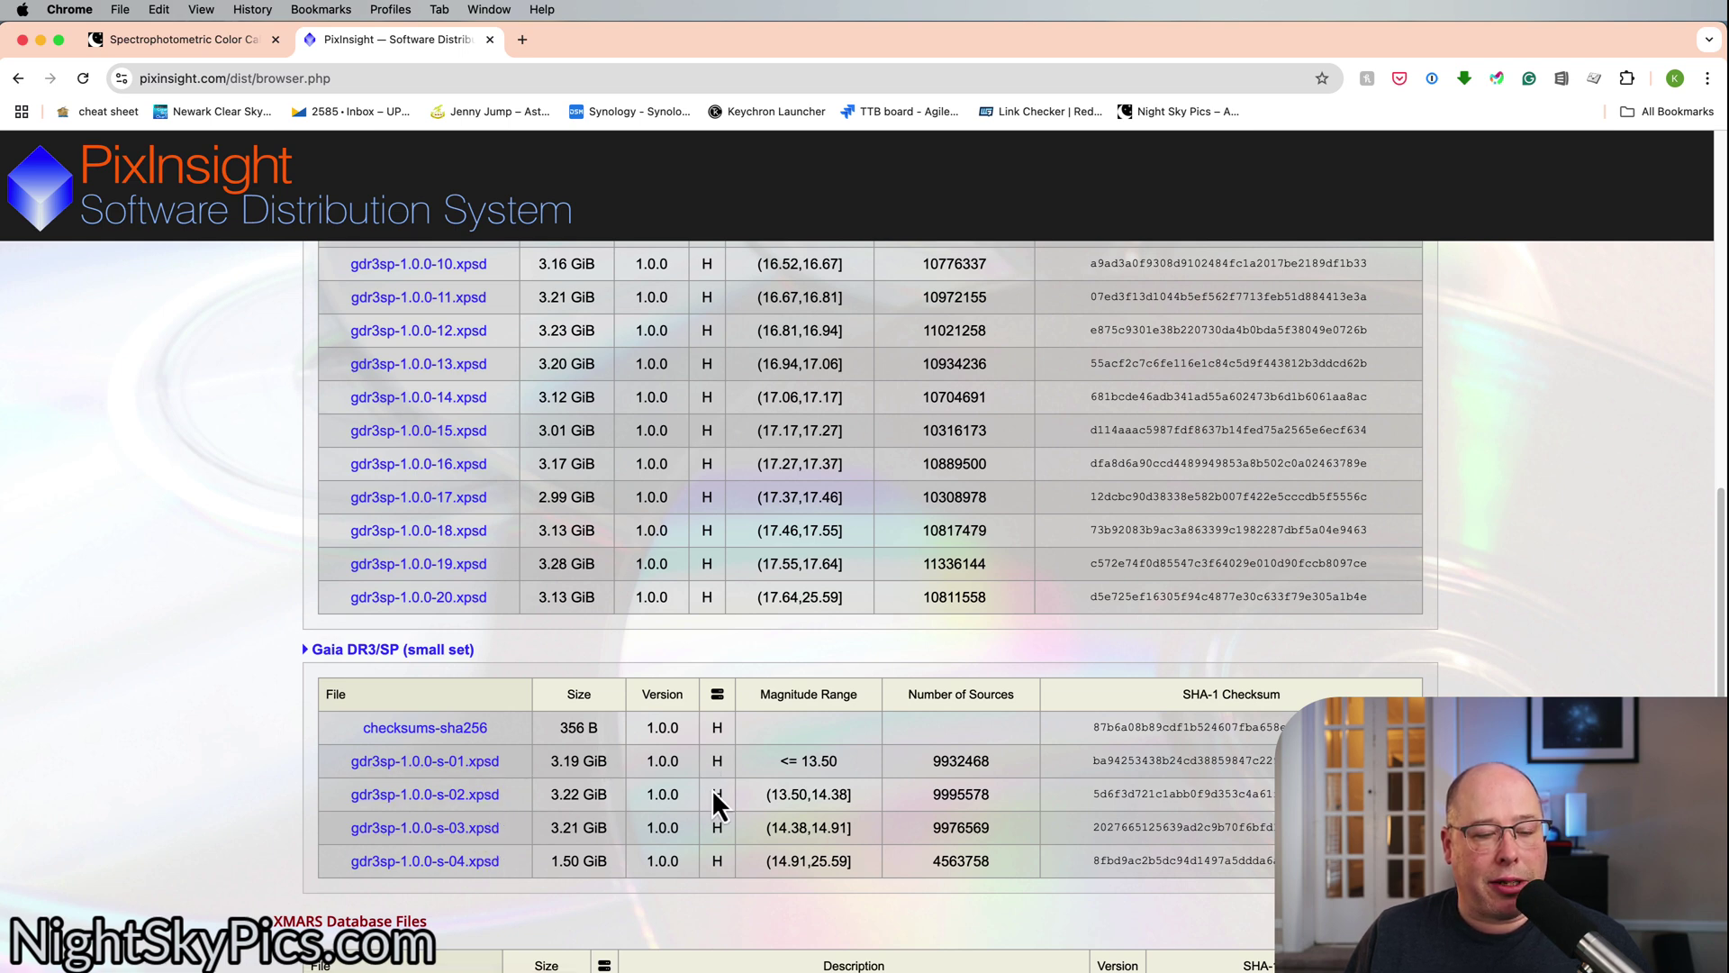
scroll(711, 788, "up", 10)
scroll(710, 785, "up", 3)
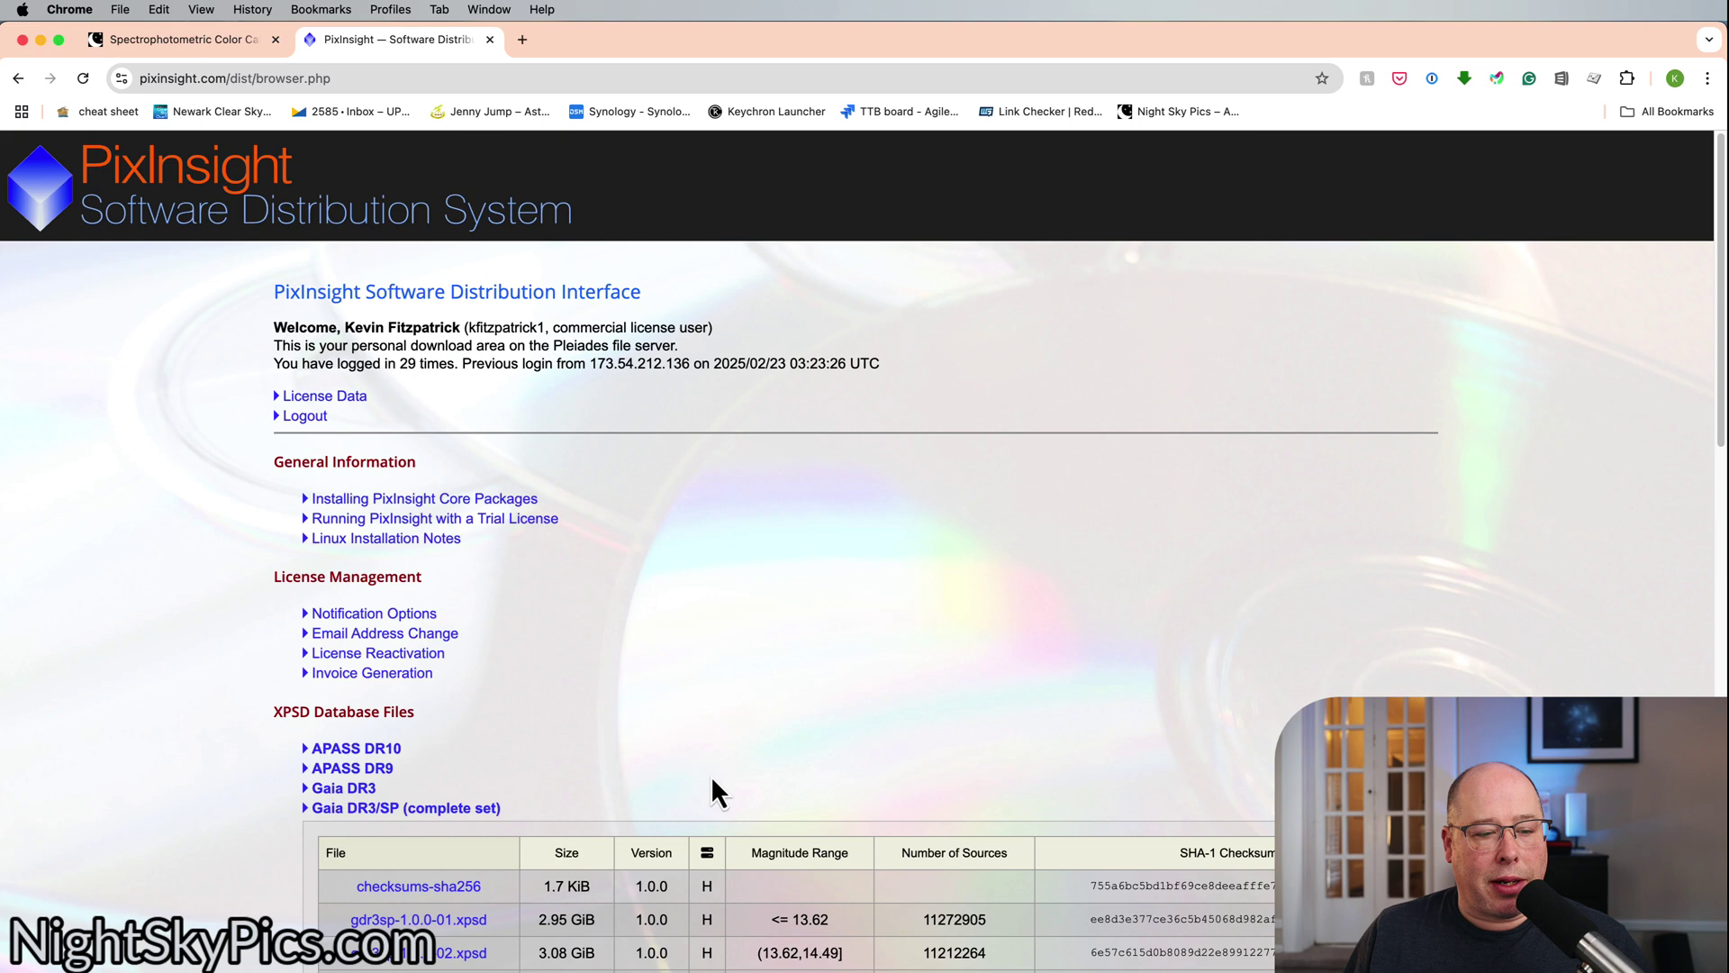
scroll(710, 779, "down", 10)
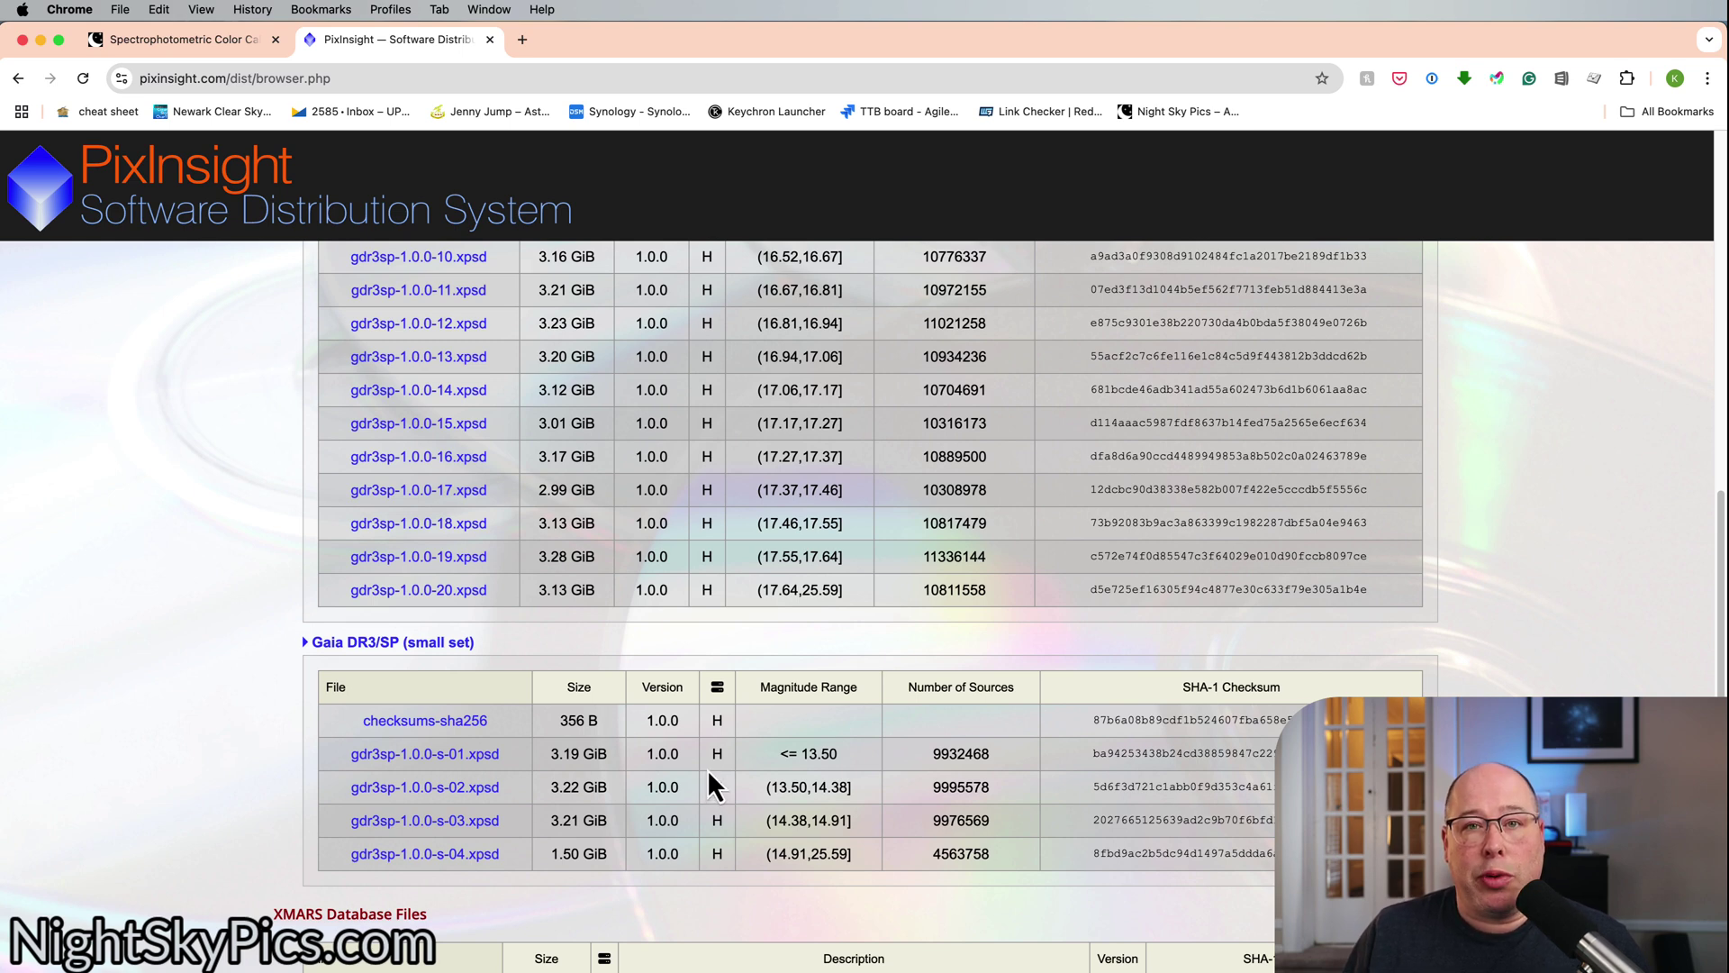
scroll(709, 775, "up", 10)
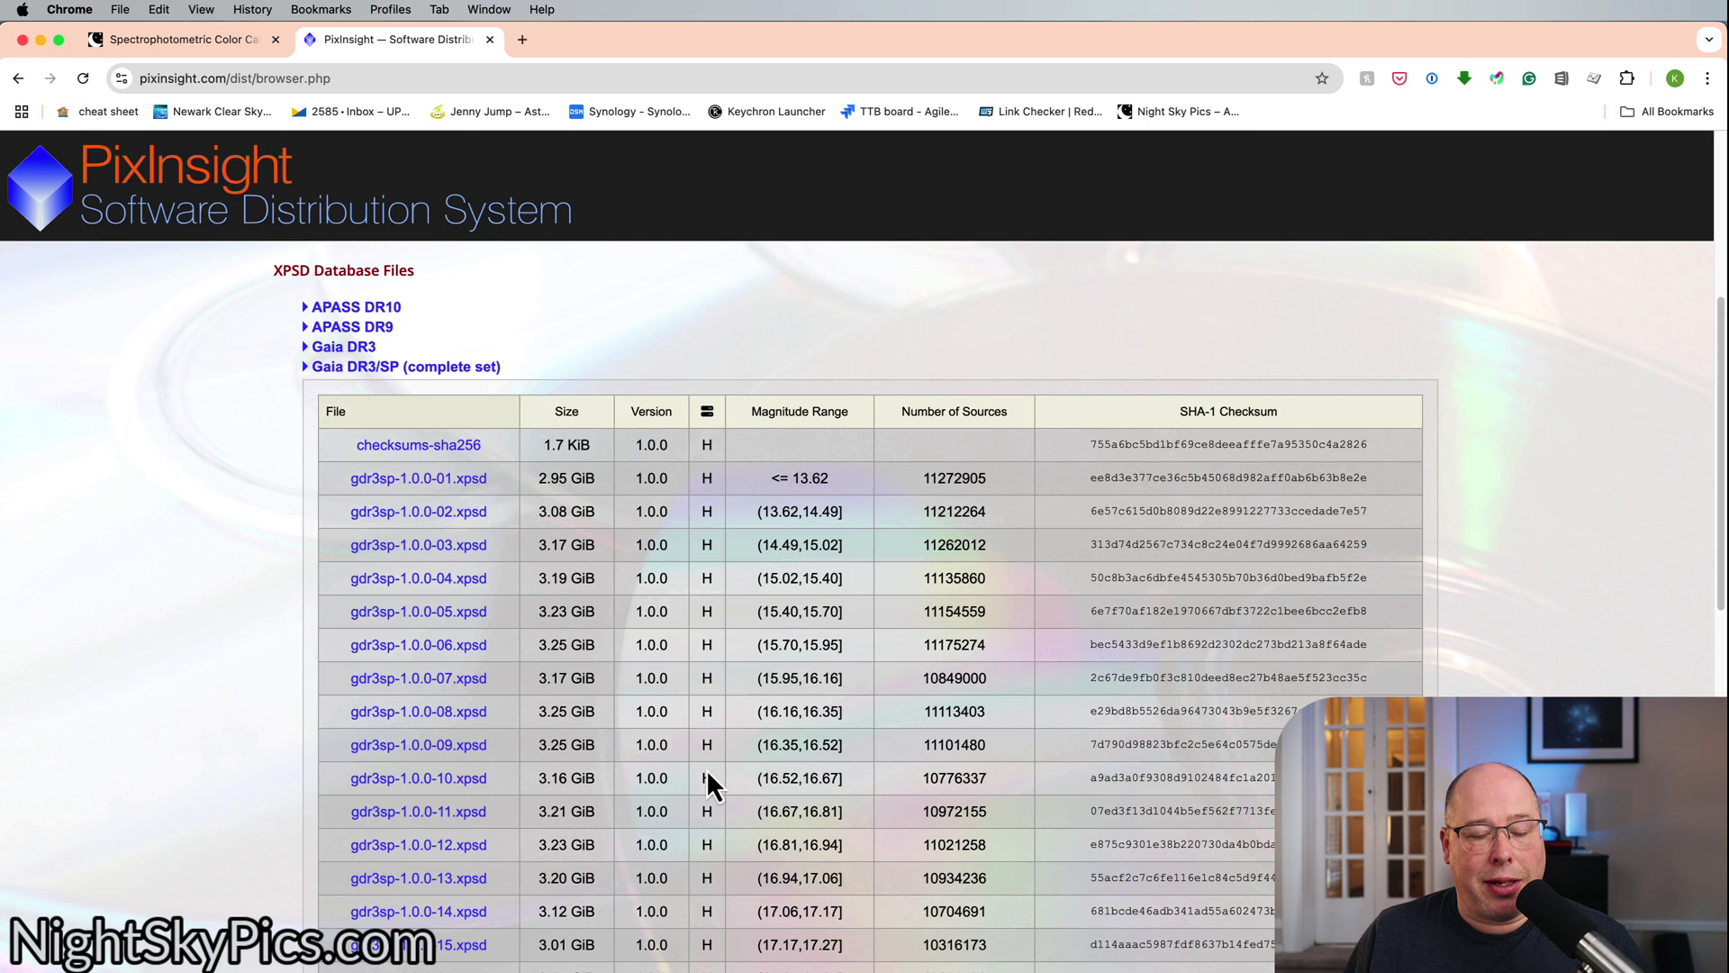
scroll(708, 774, "down", 9)
scroll(709, 775, "up", 5)
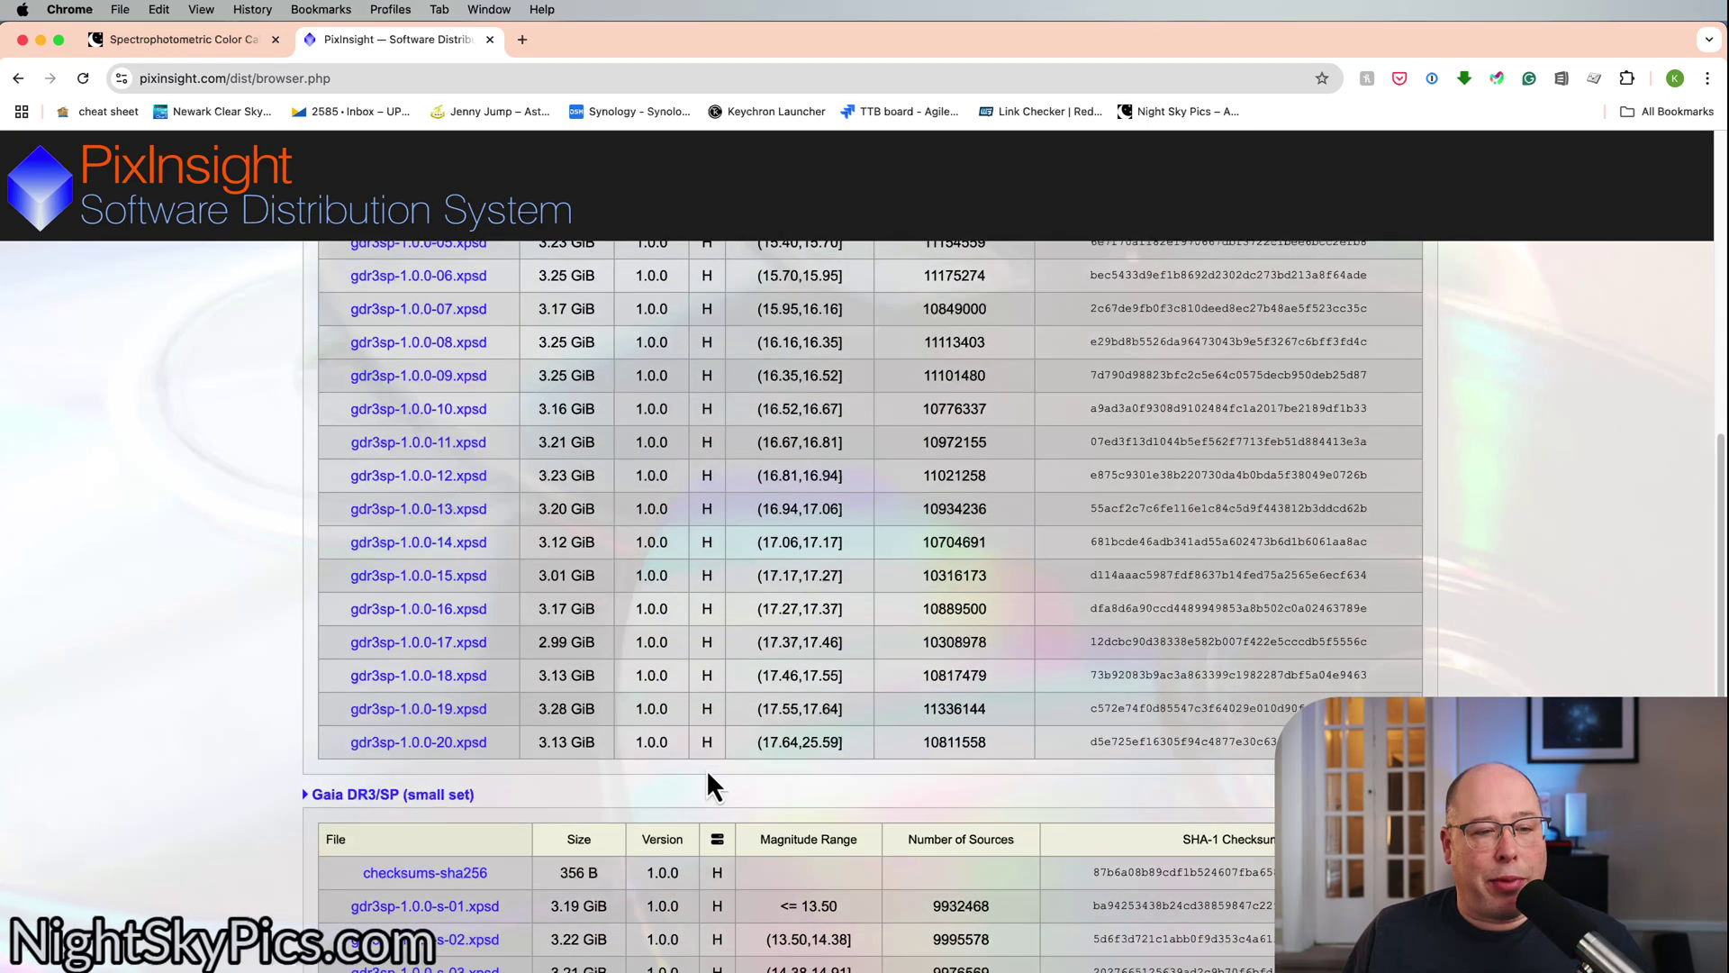
scroll(708, 775, "up", 5)
scroll(708, 775, "up", 4)
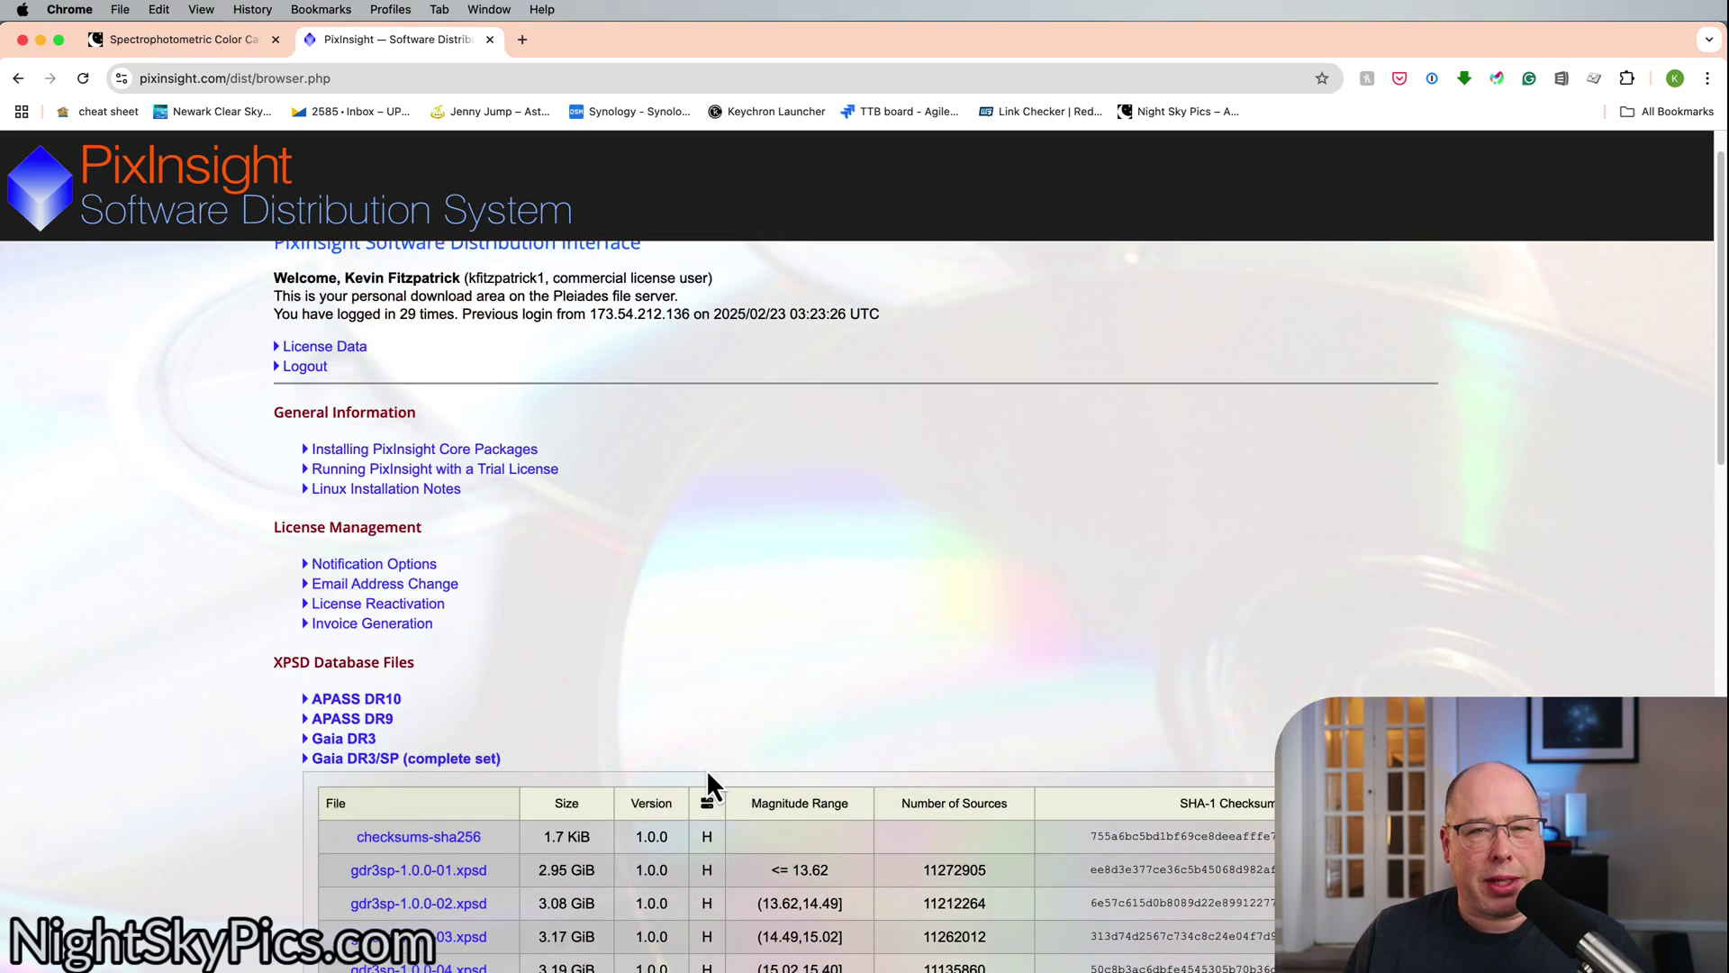
scroll(702, 776, "up", 1)
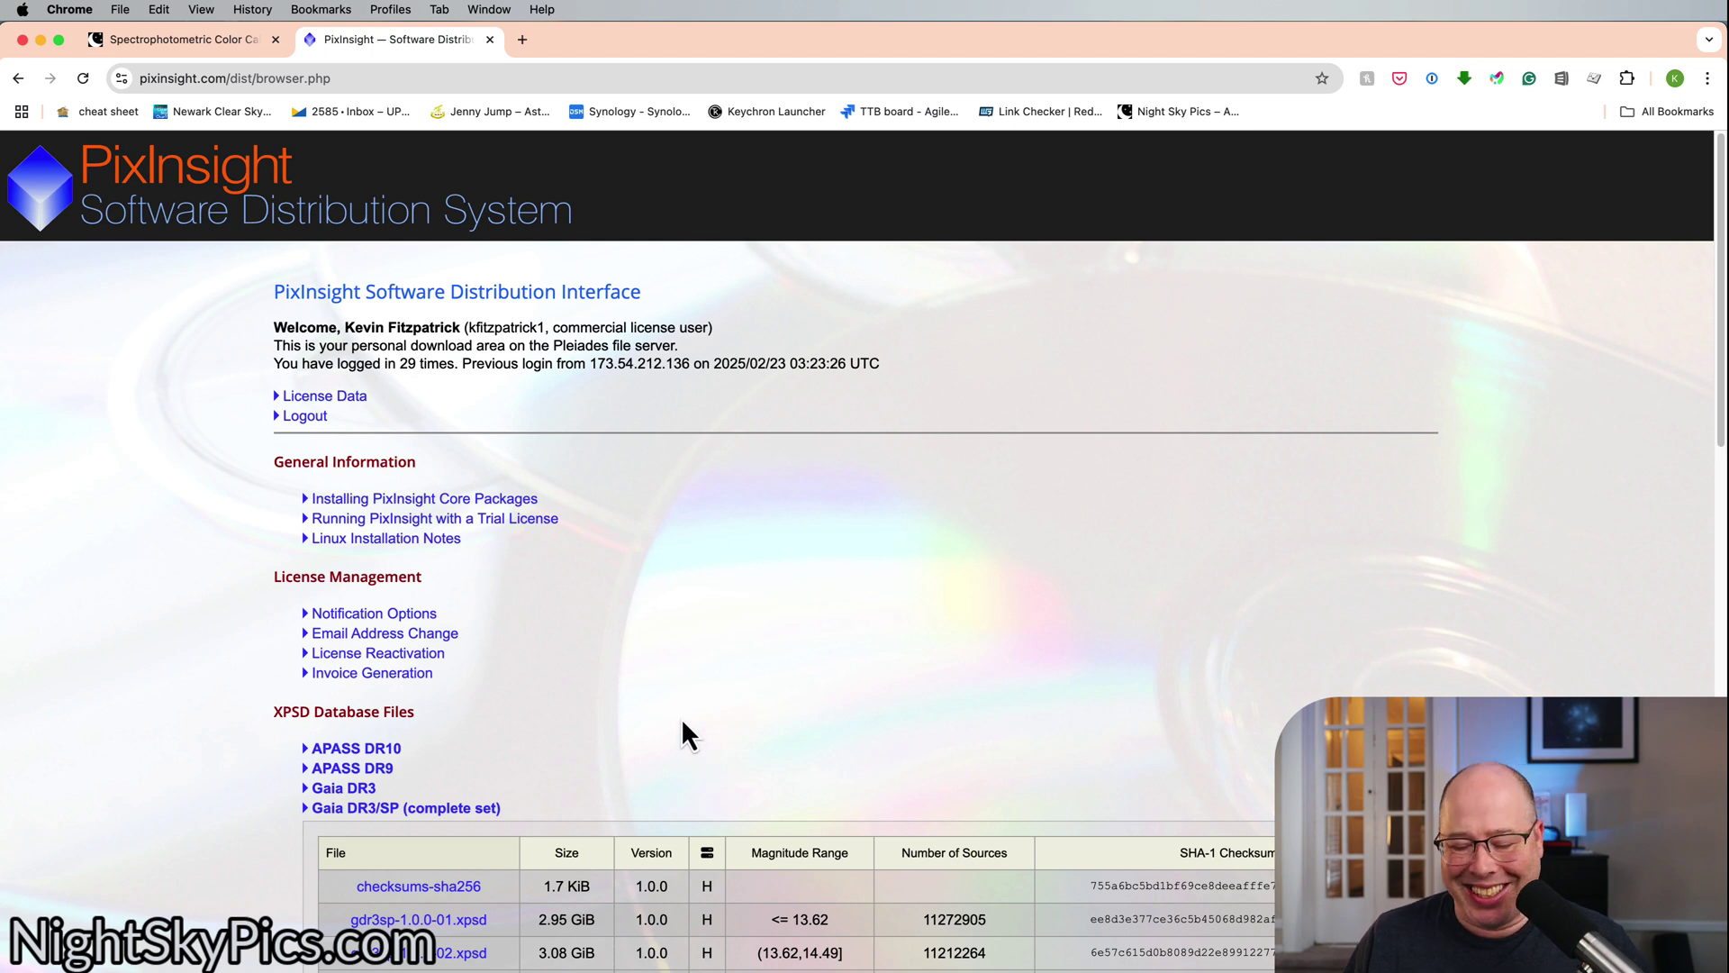
- Back in PixInsight, open the Gaia process from Process > StarCatalogs
key("super+Tab")
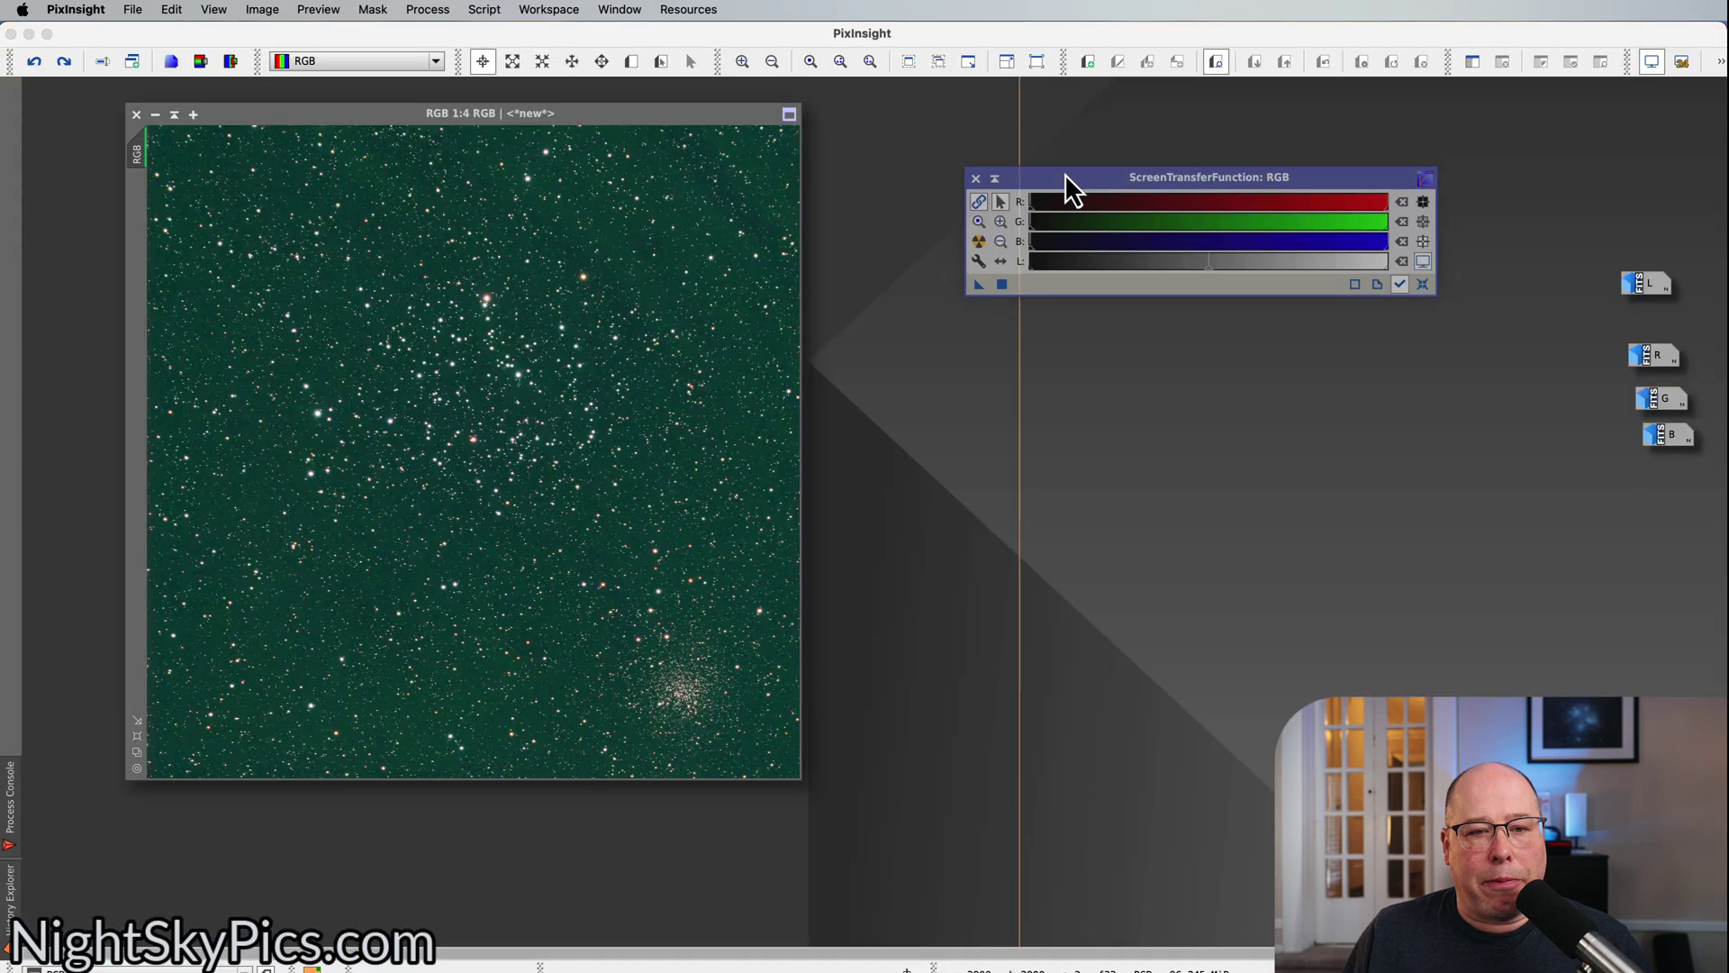
left_click_drag(1069, 185, 1003, 134)
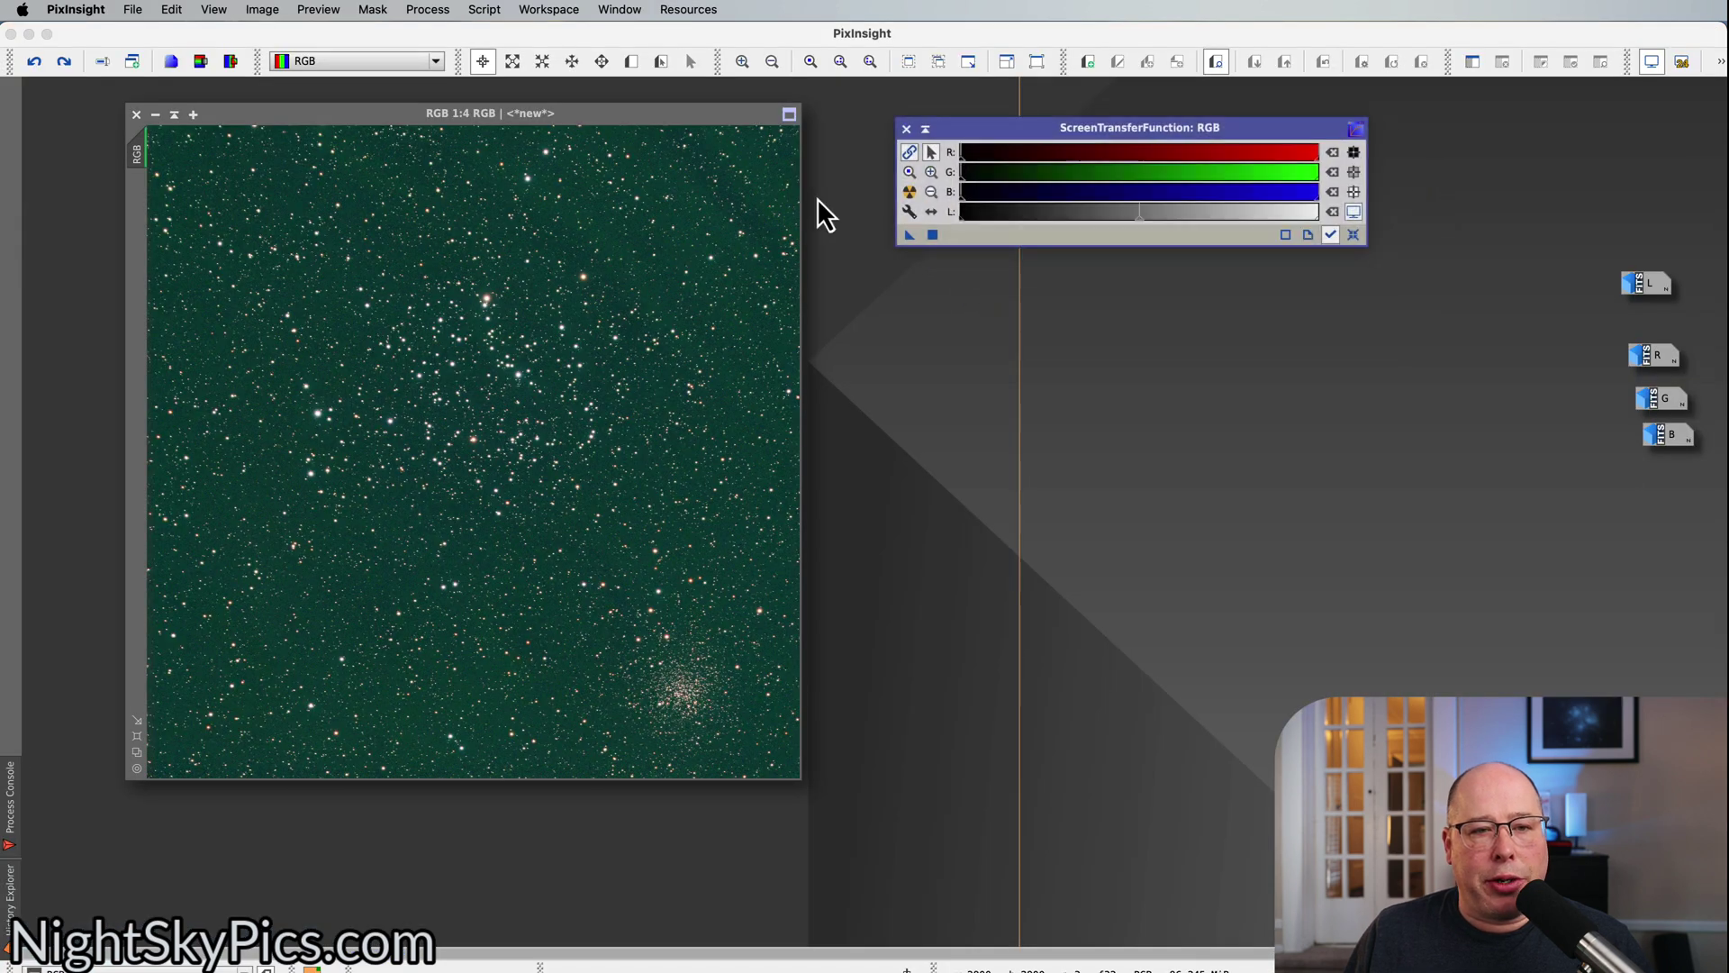
left_click(484, 16)
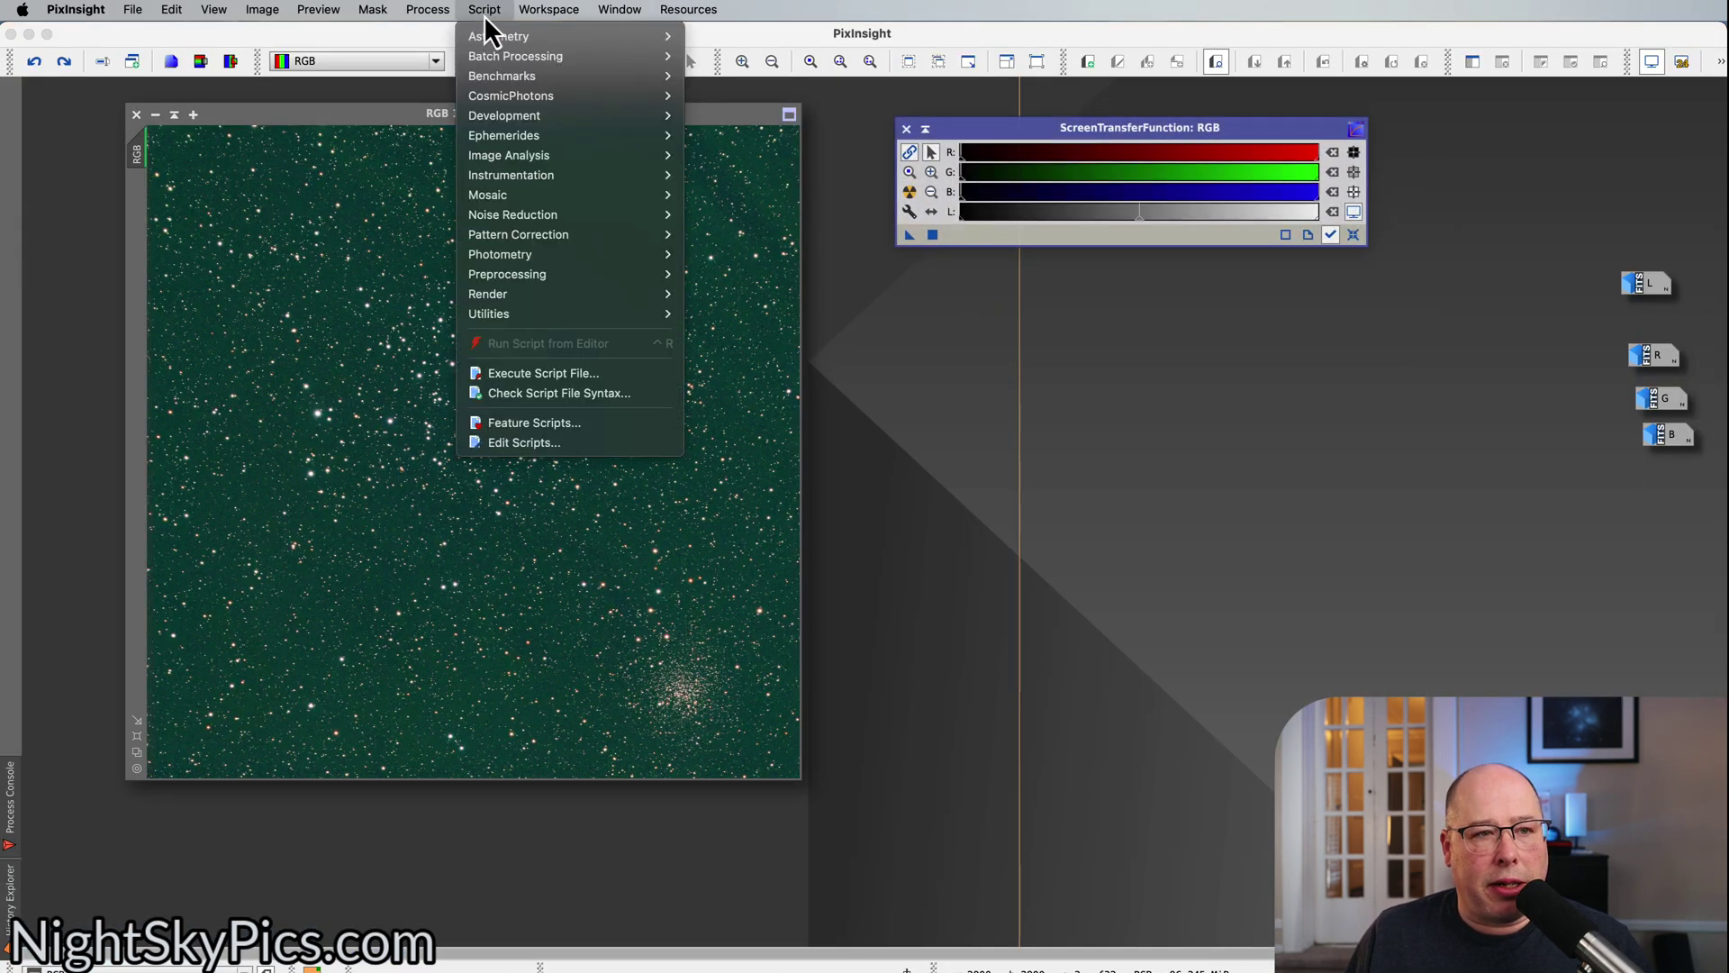
mouse_move(439, 9)
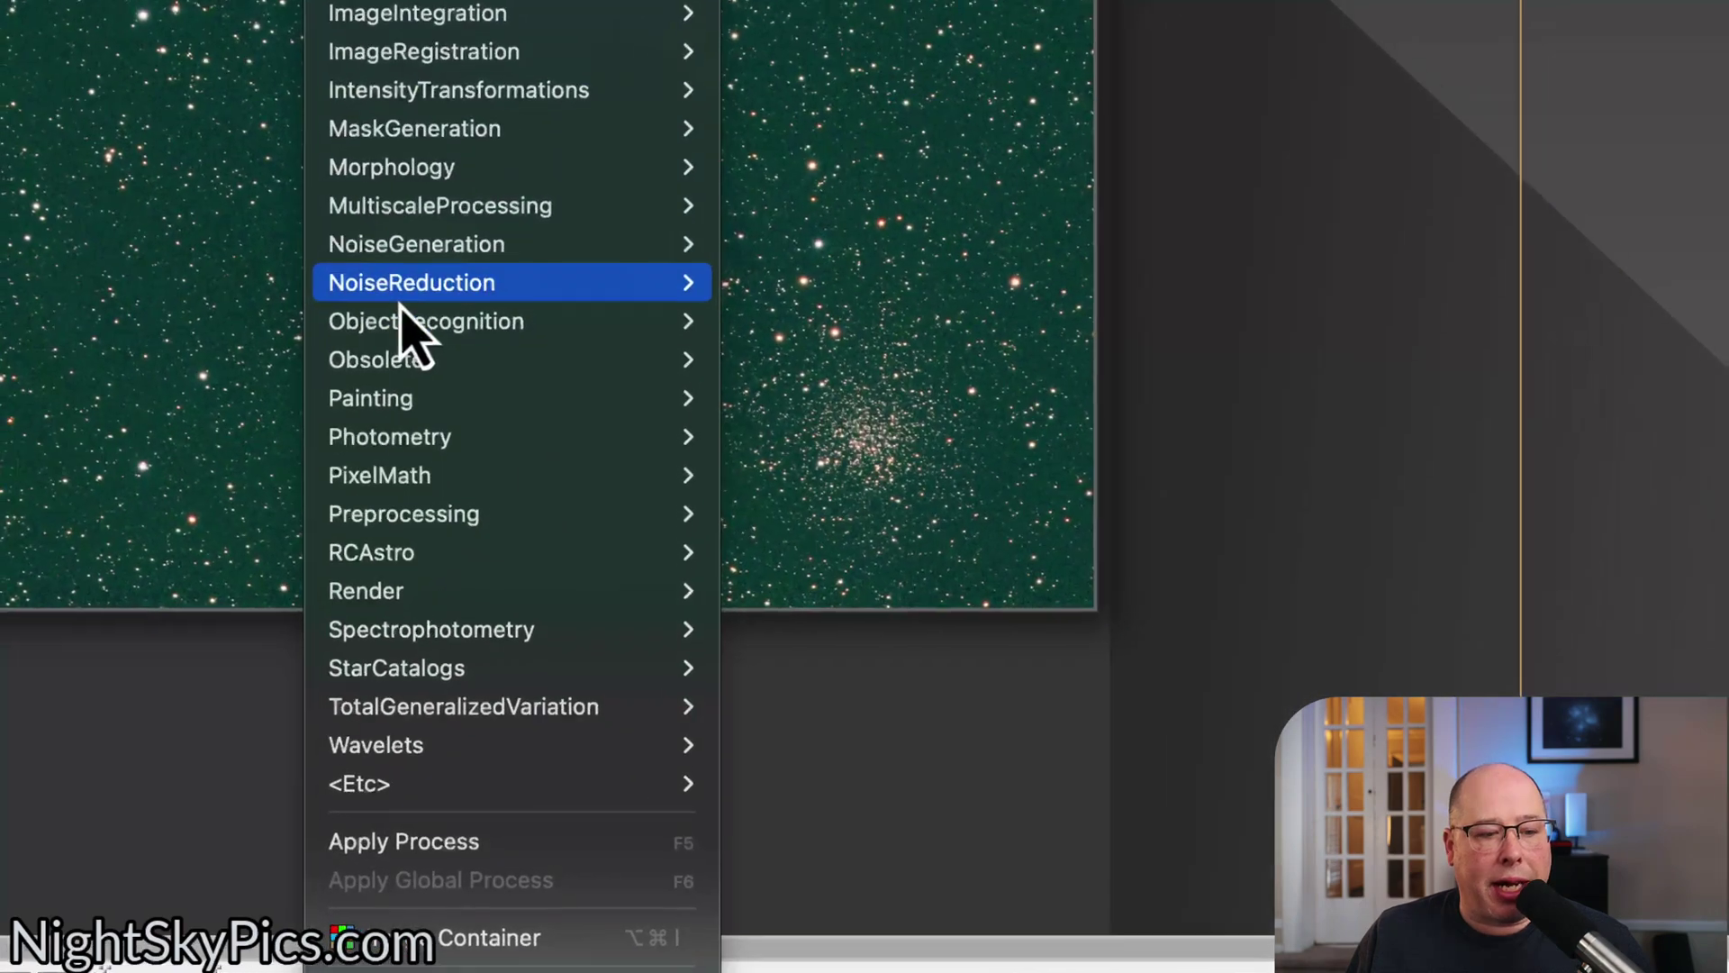
mouse_move(472, 666)
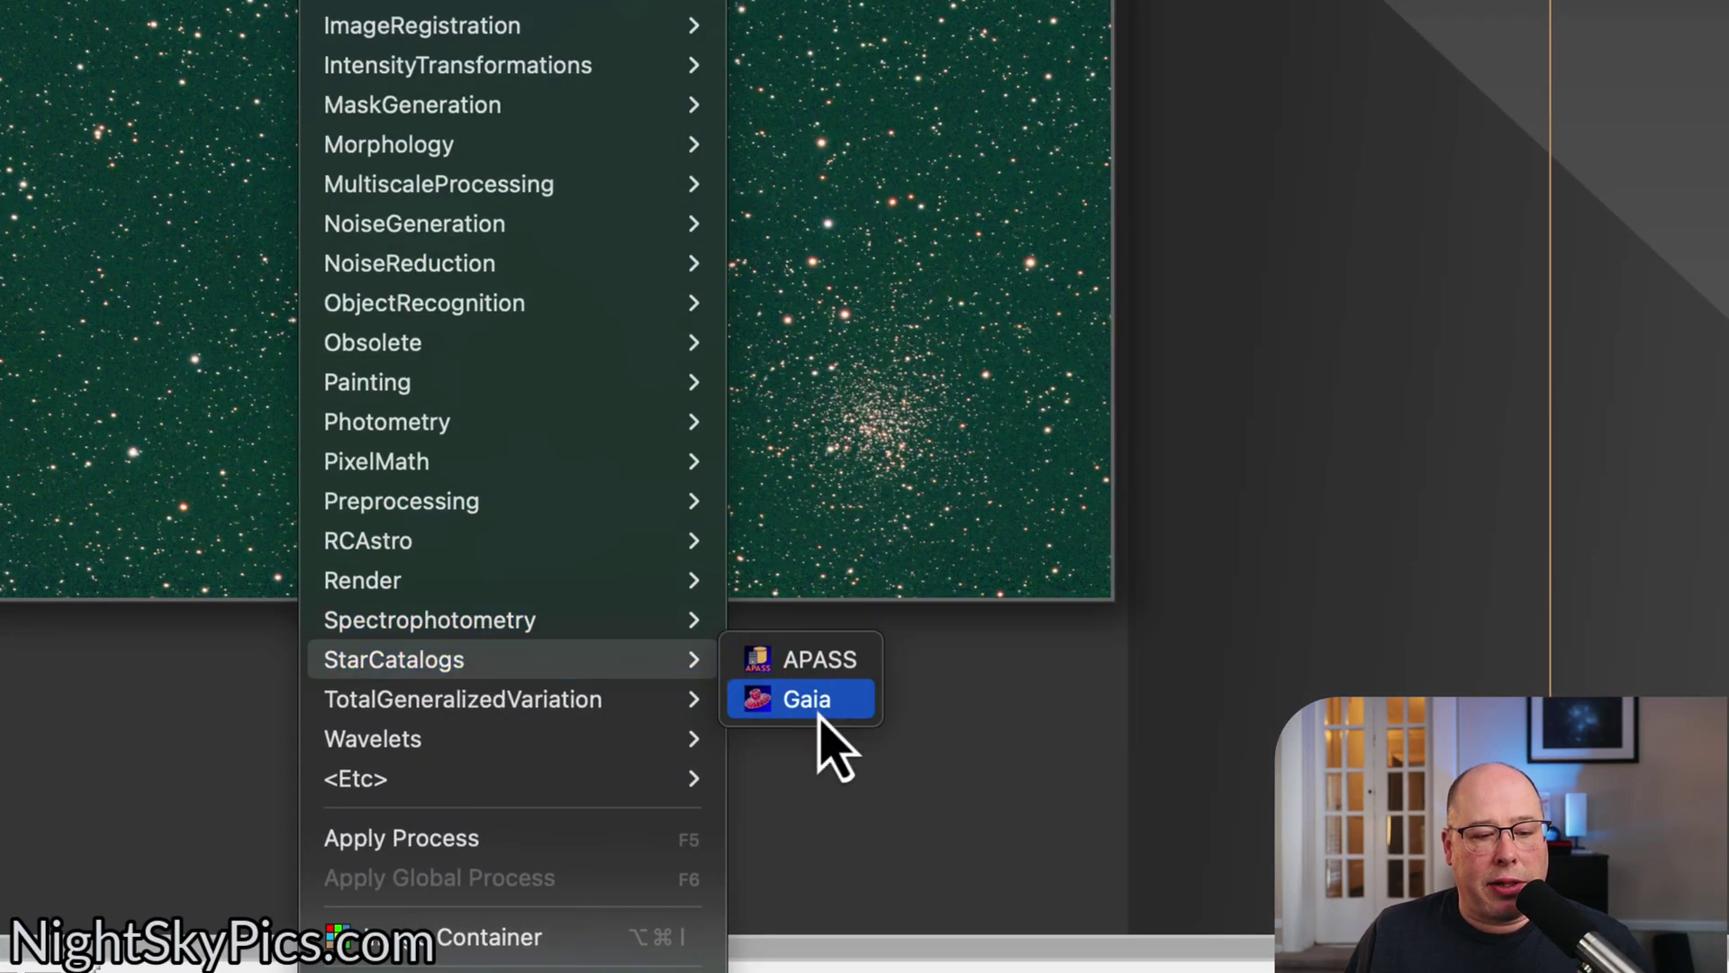
left_click(815, 707)
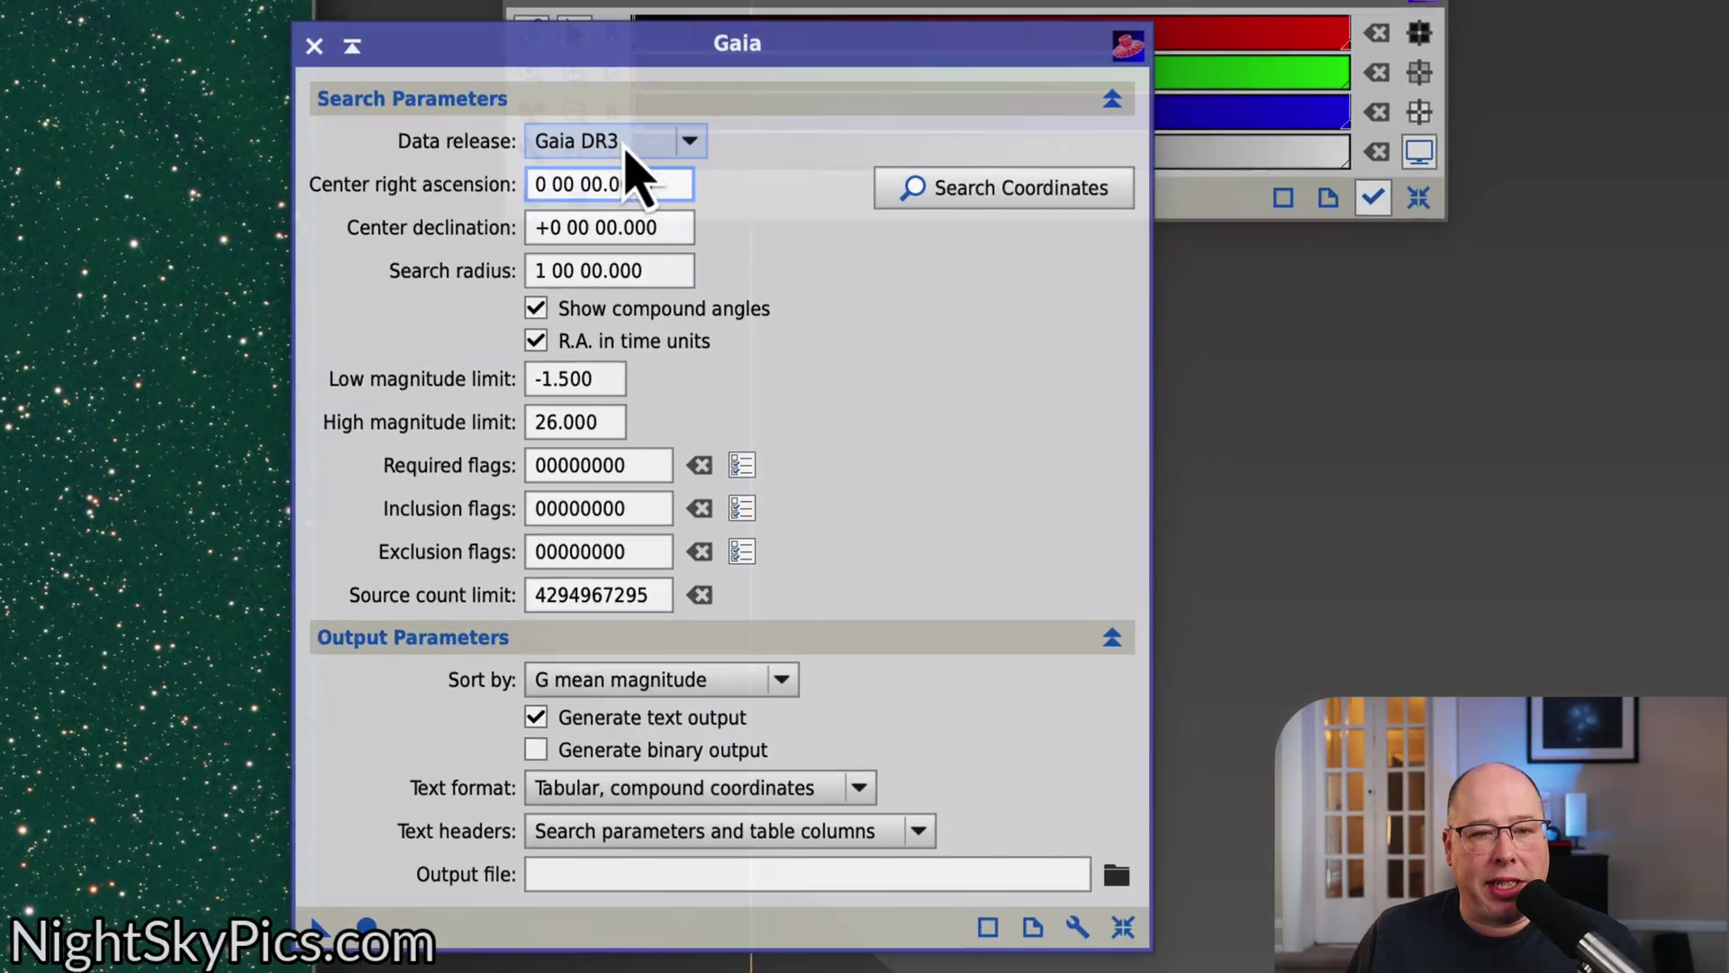
- Set the Gaia data release to Gaia DR3/SP
left_click(626, 146)
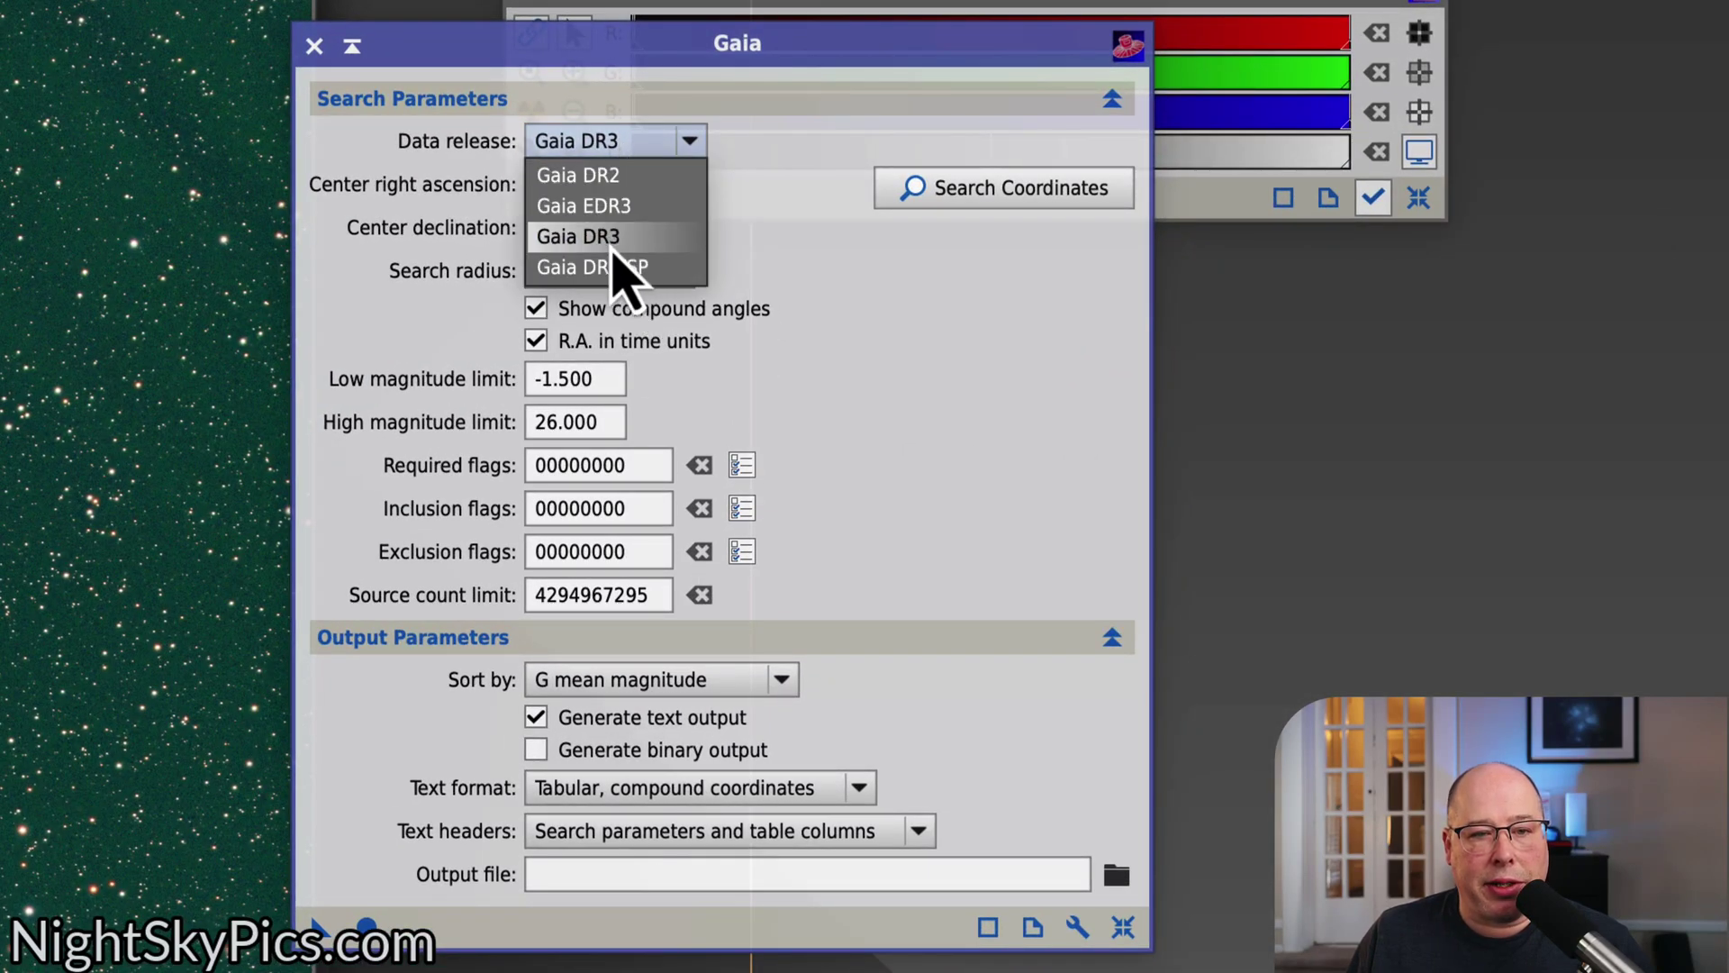
left_click(613, 237)
left_click(612, 151)
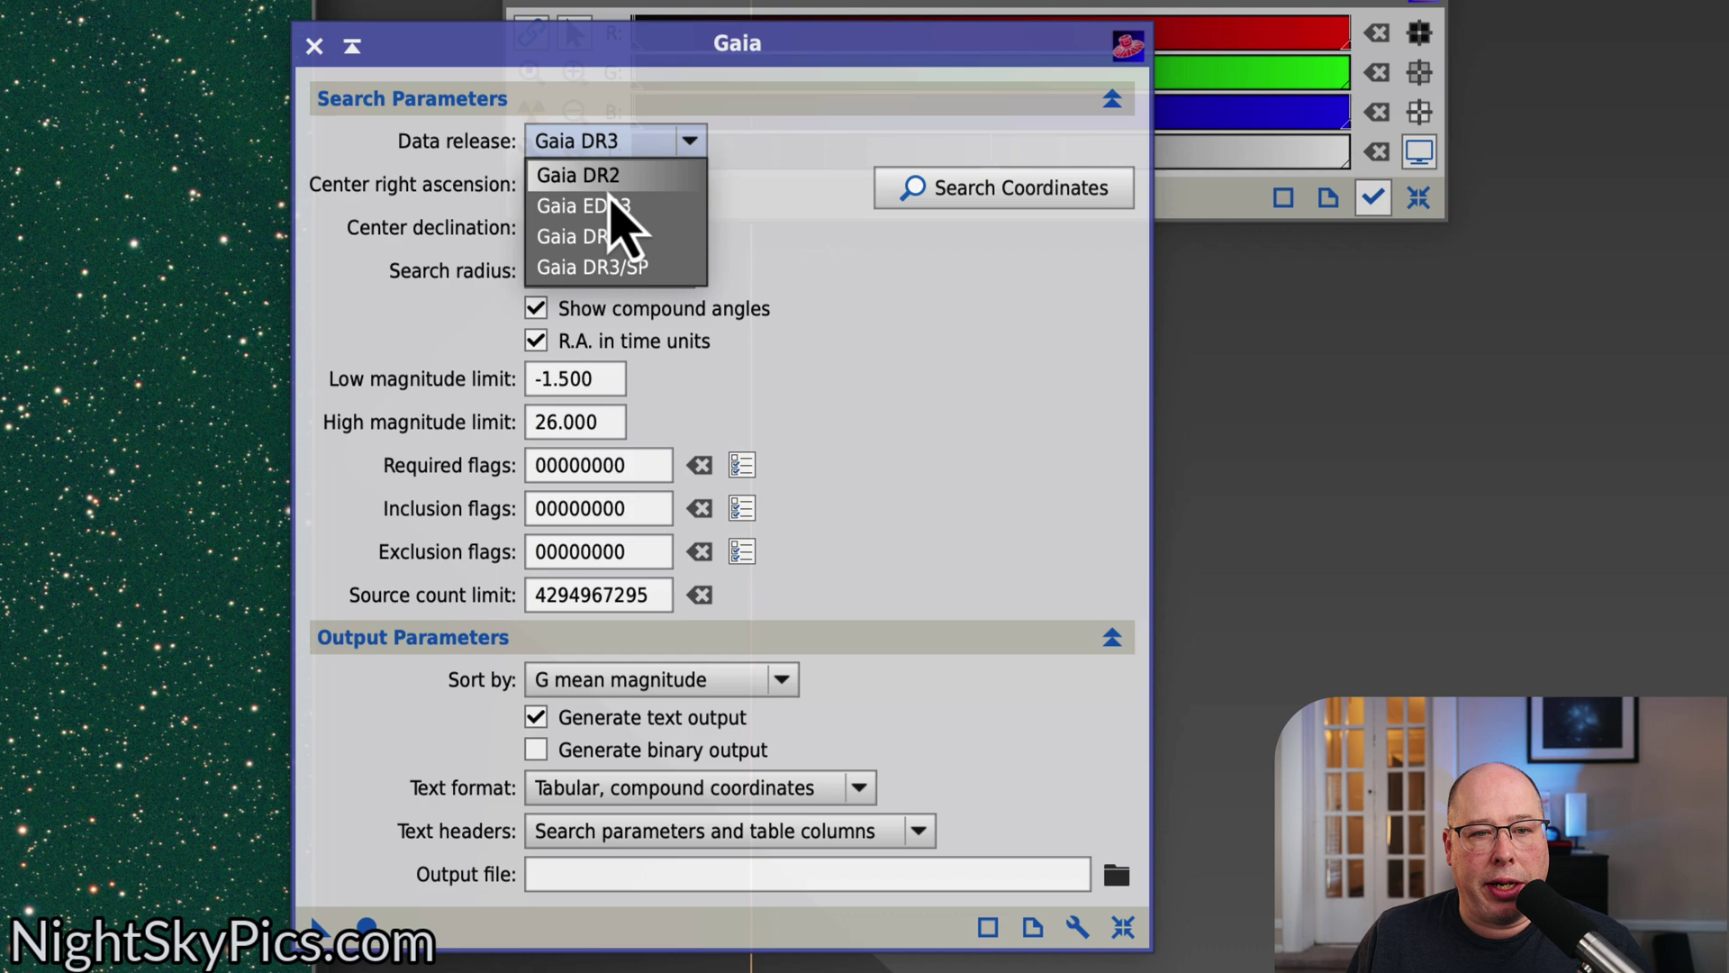
left_click(617, 269)
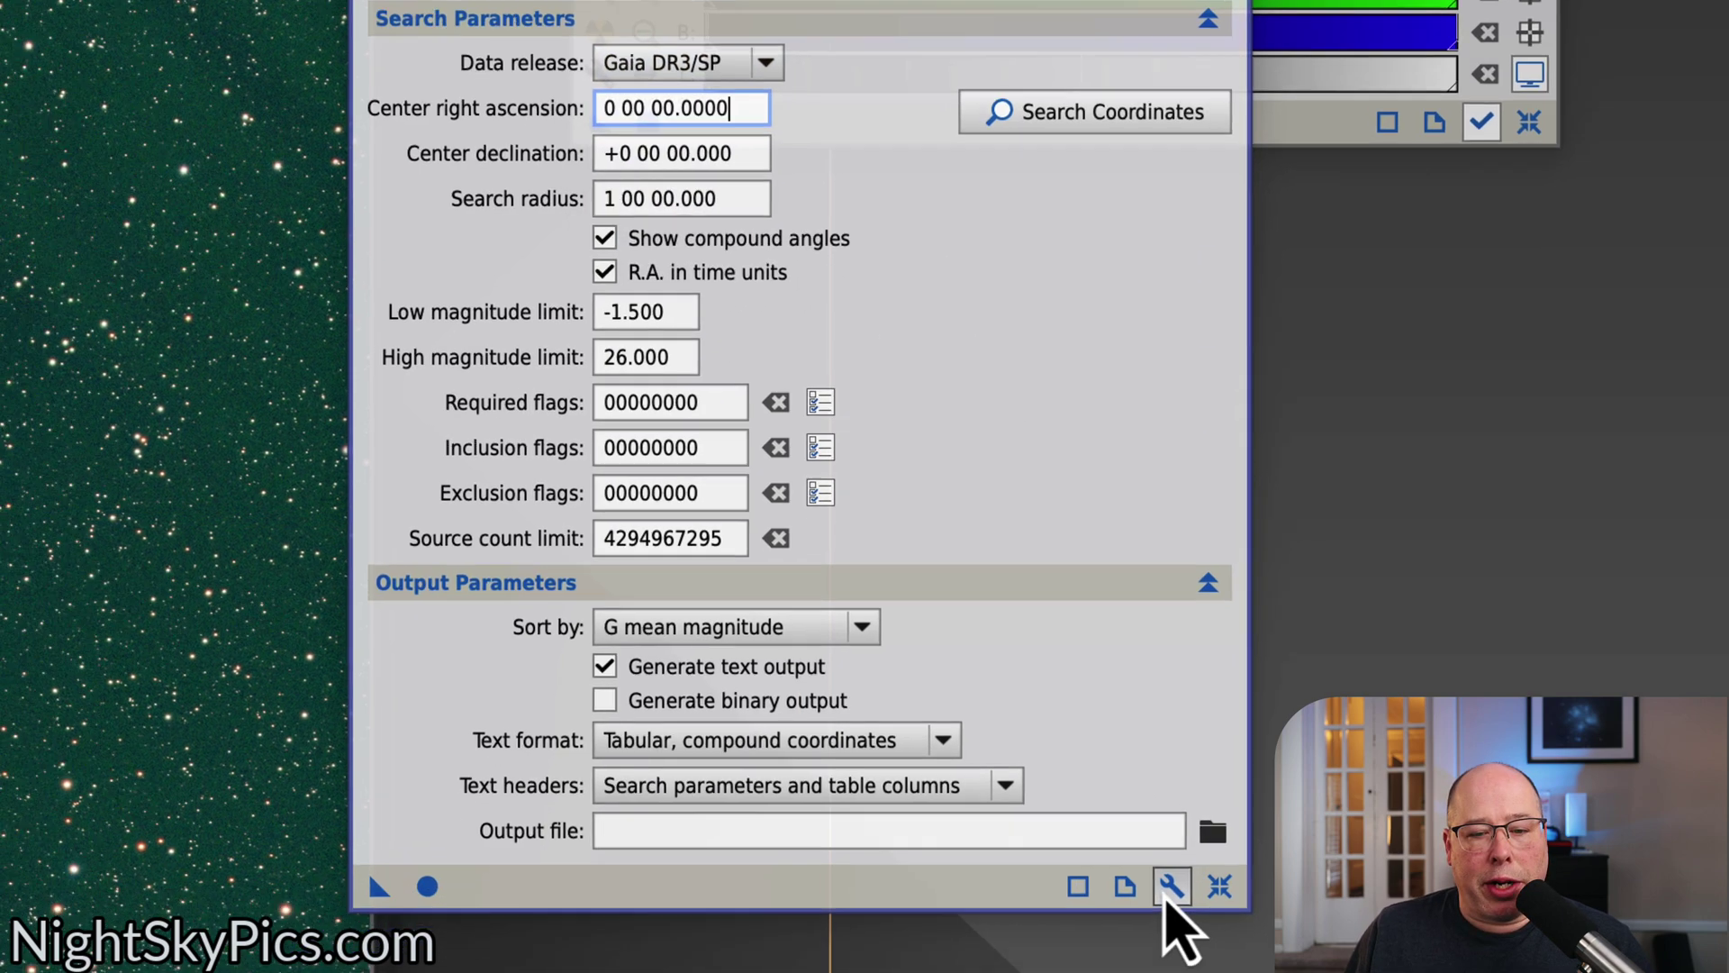
- Remove the old entries from the Gaia database file list
left_click(1078, 927)
left_click(744, 153)
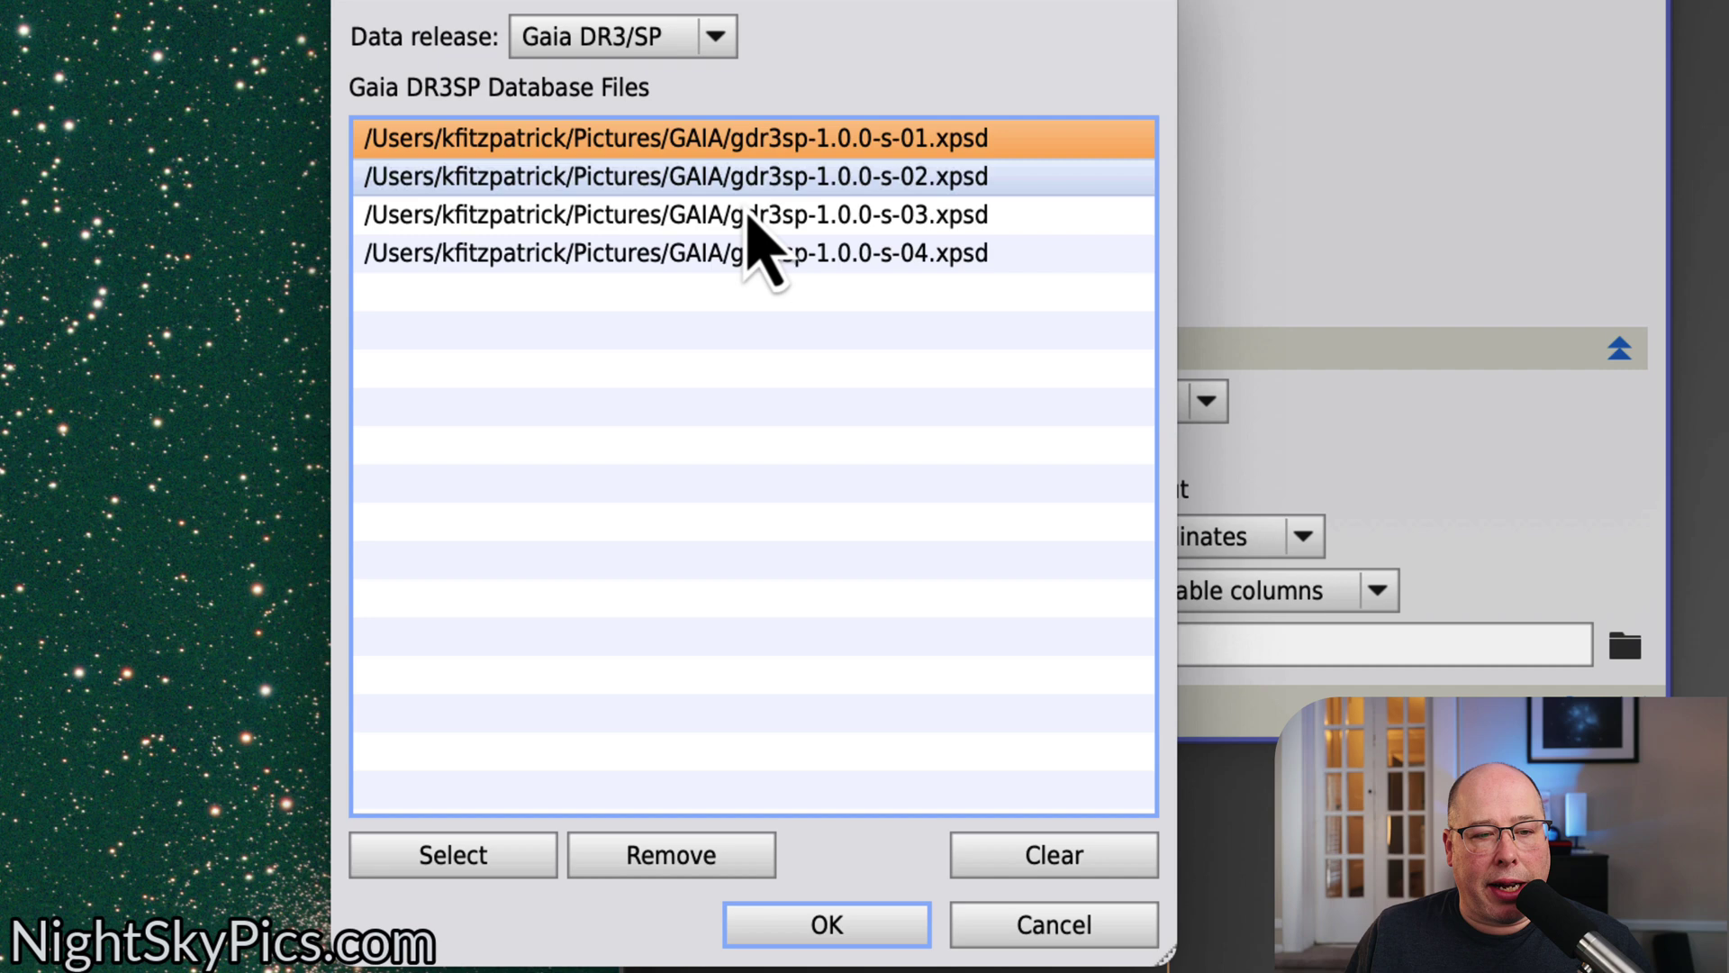
left_click(712, 253)
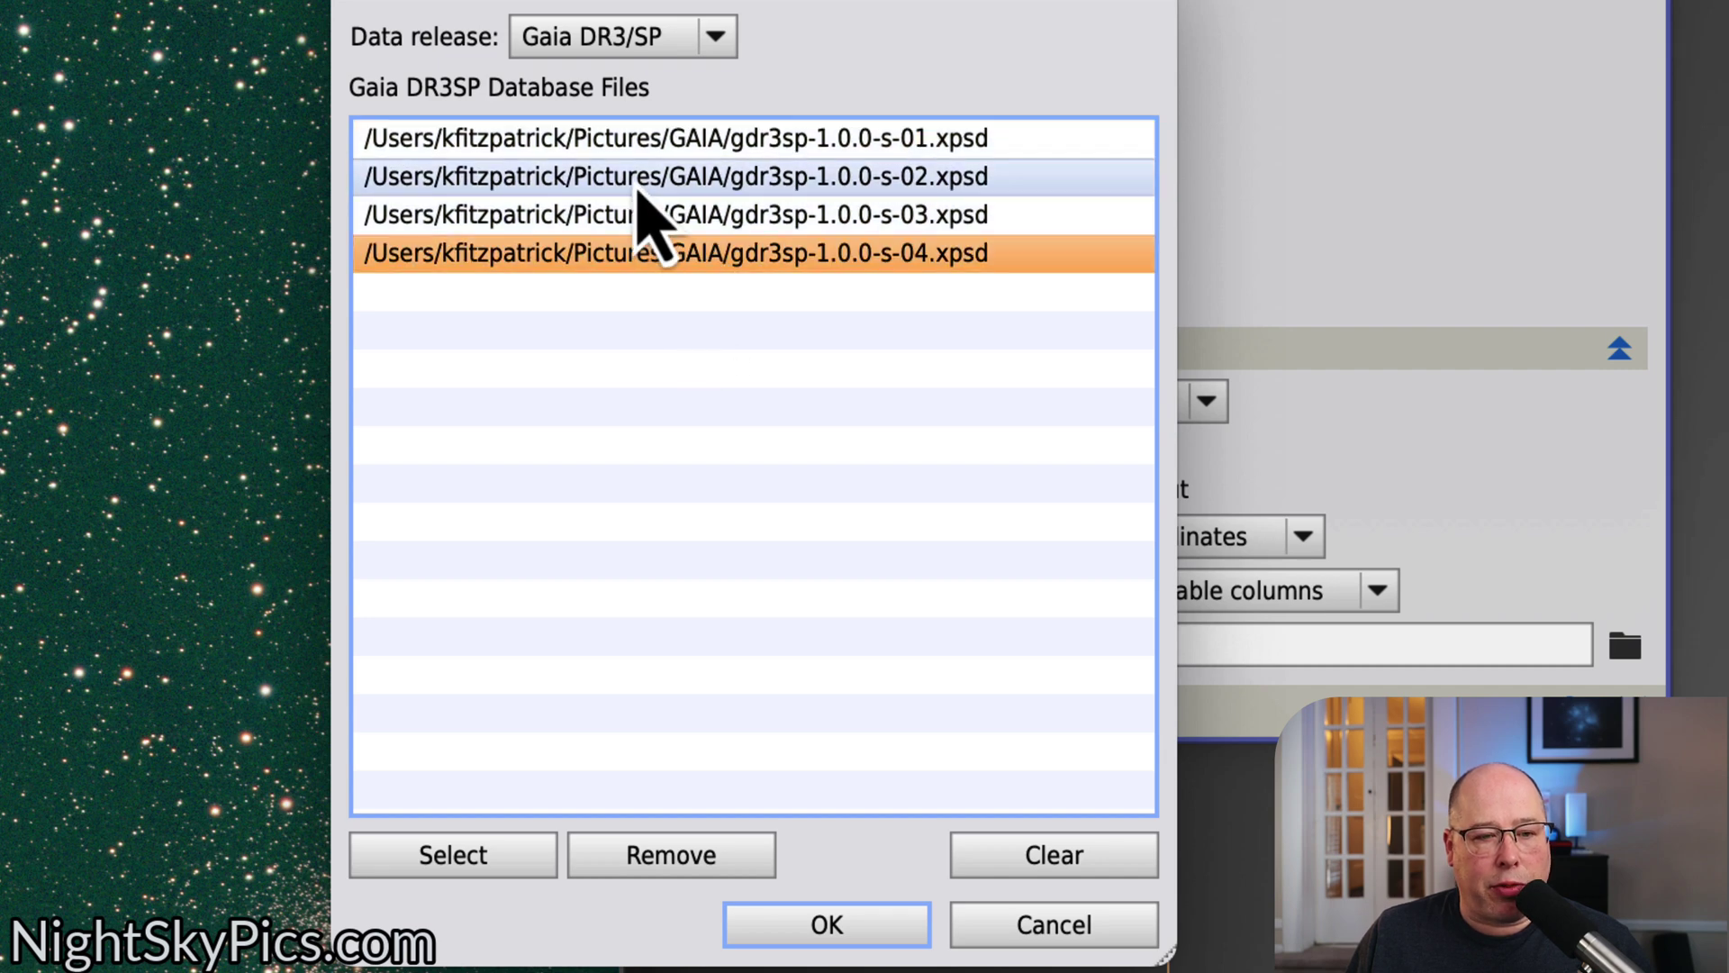
left_click(624, 153)
left_click(714, 855)
left_click(714, 855)
left_click(715, 856)
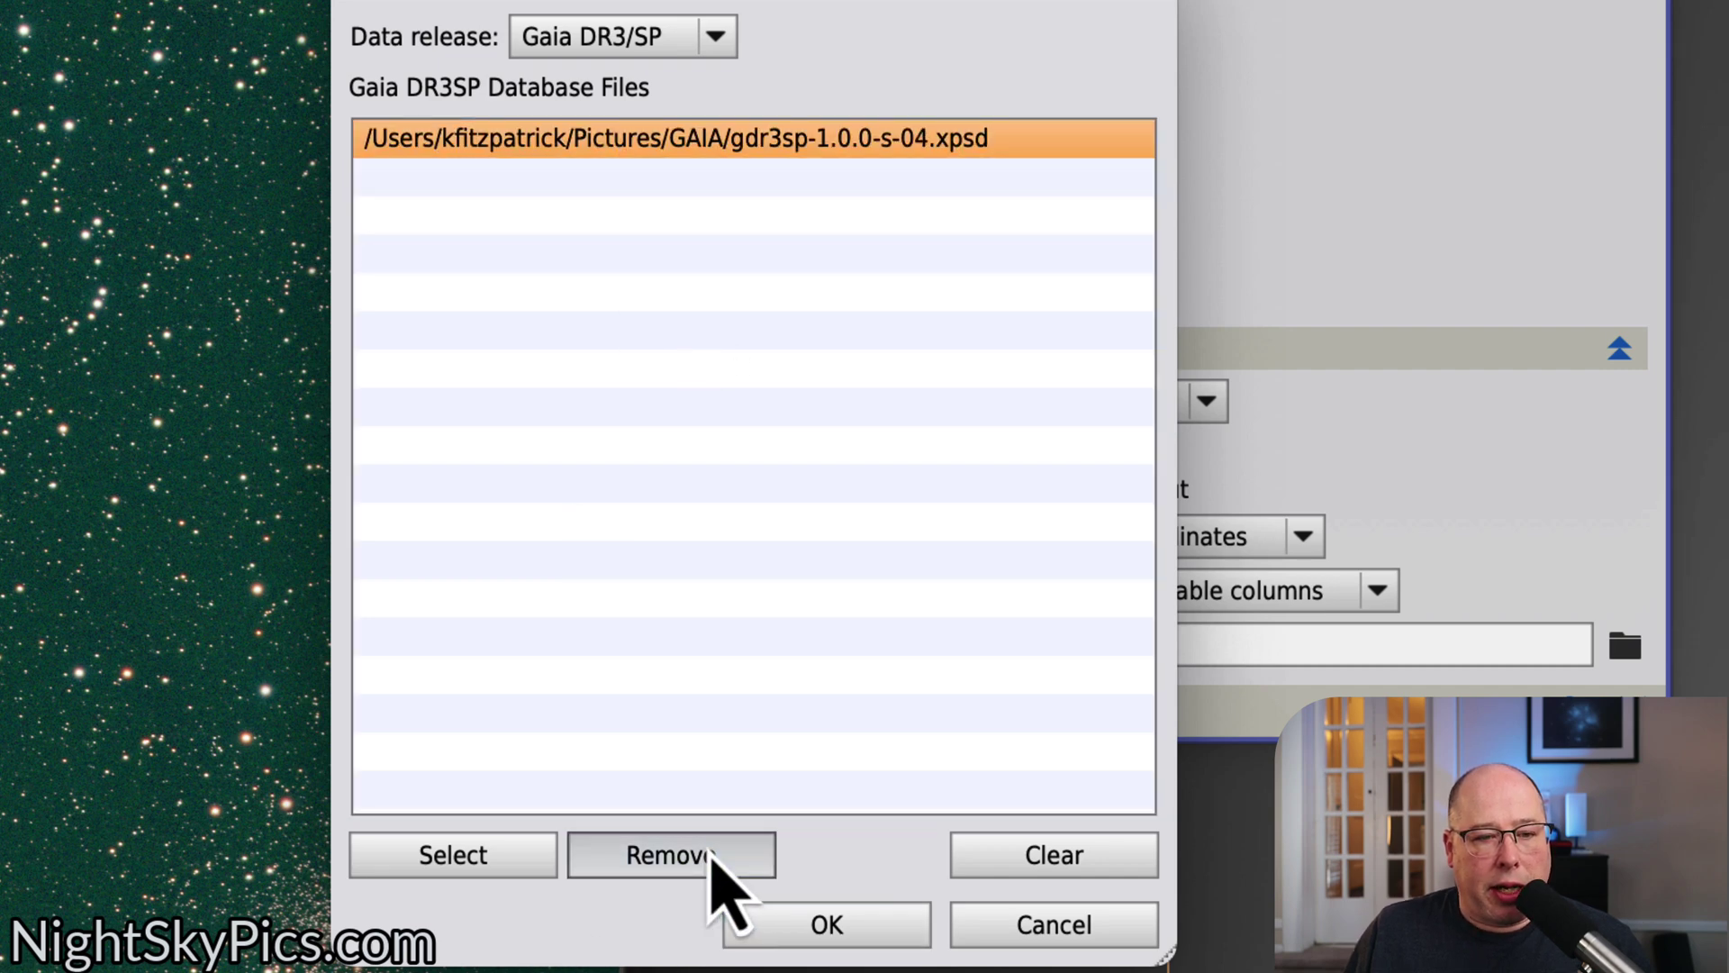
left_click(715, 855)
- Add the four gdr3sp .xpsd database files and confirm the file list
left_click(468, 864)
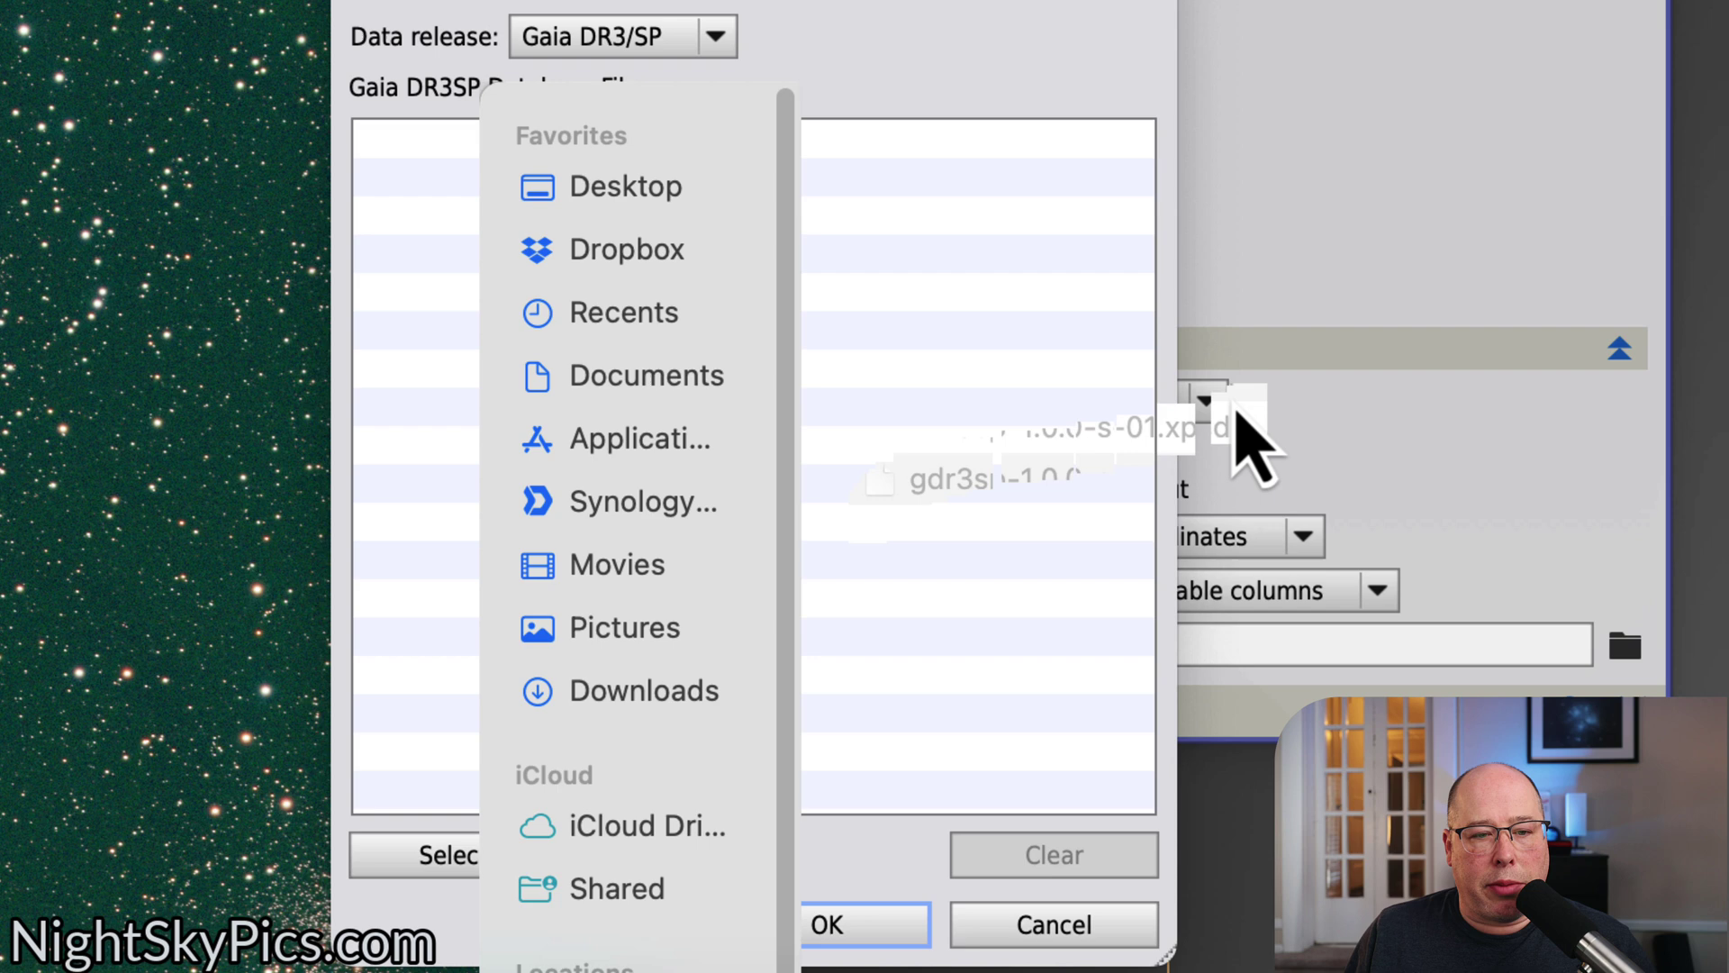
left_click(1195, 331)
left_click(1216, 486, "shift")
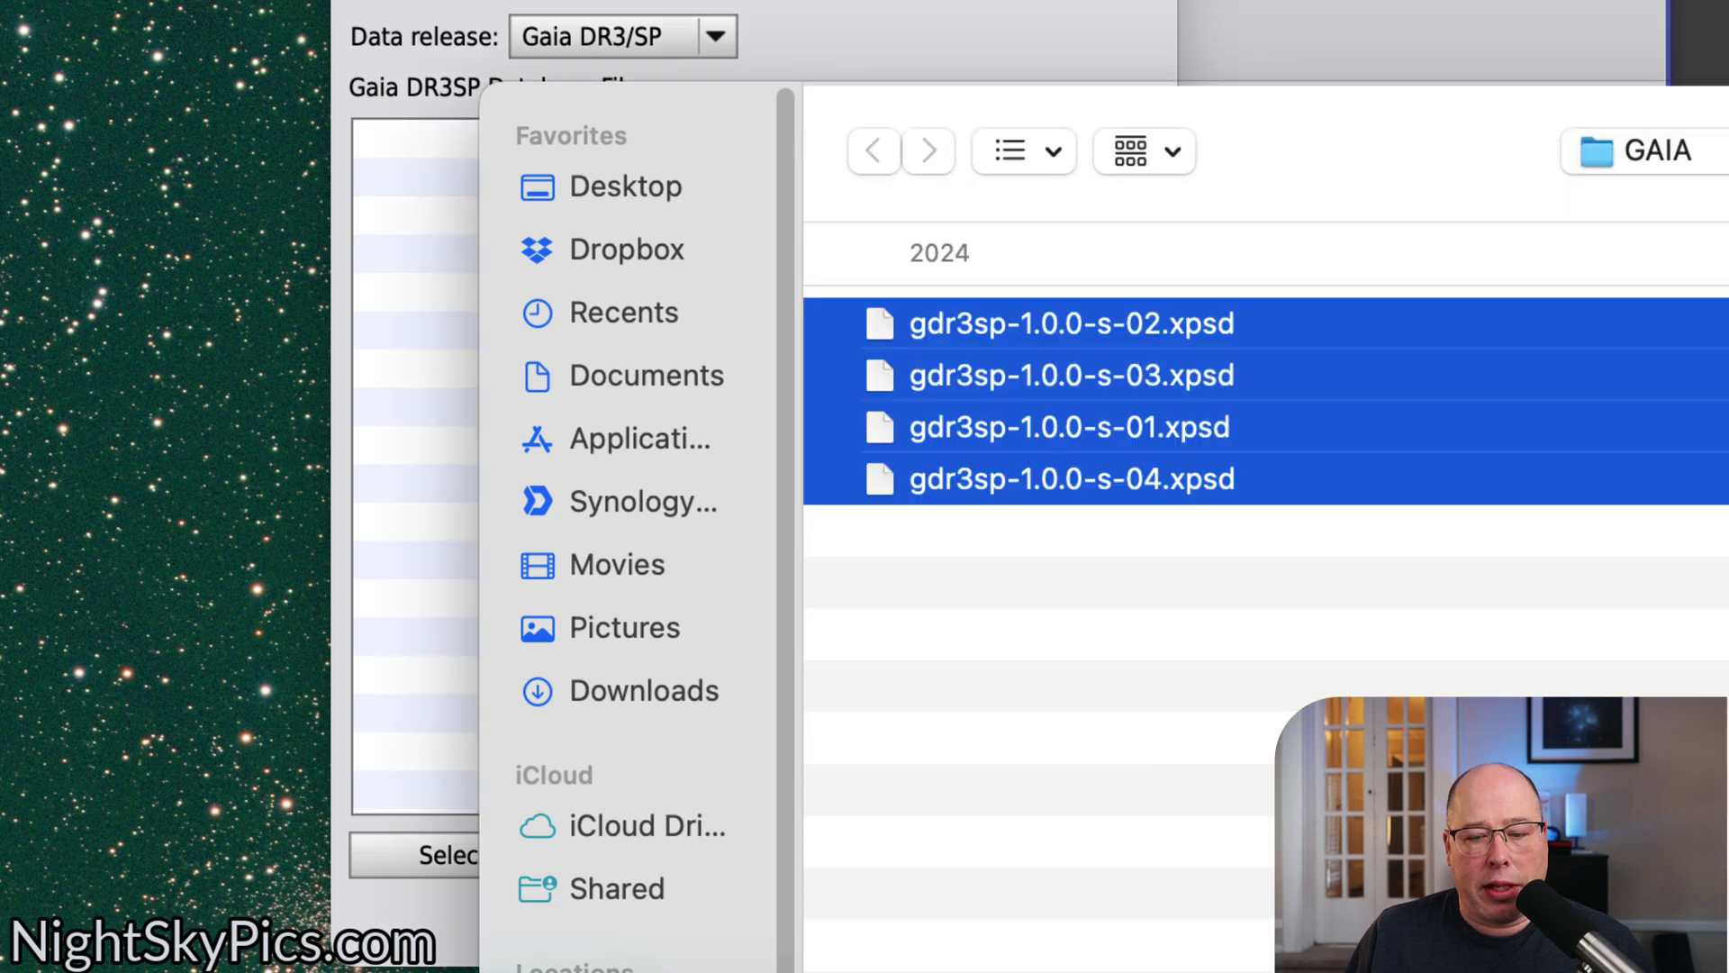
key("Return")
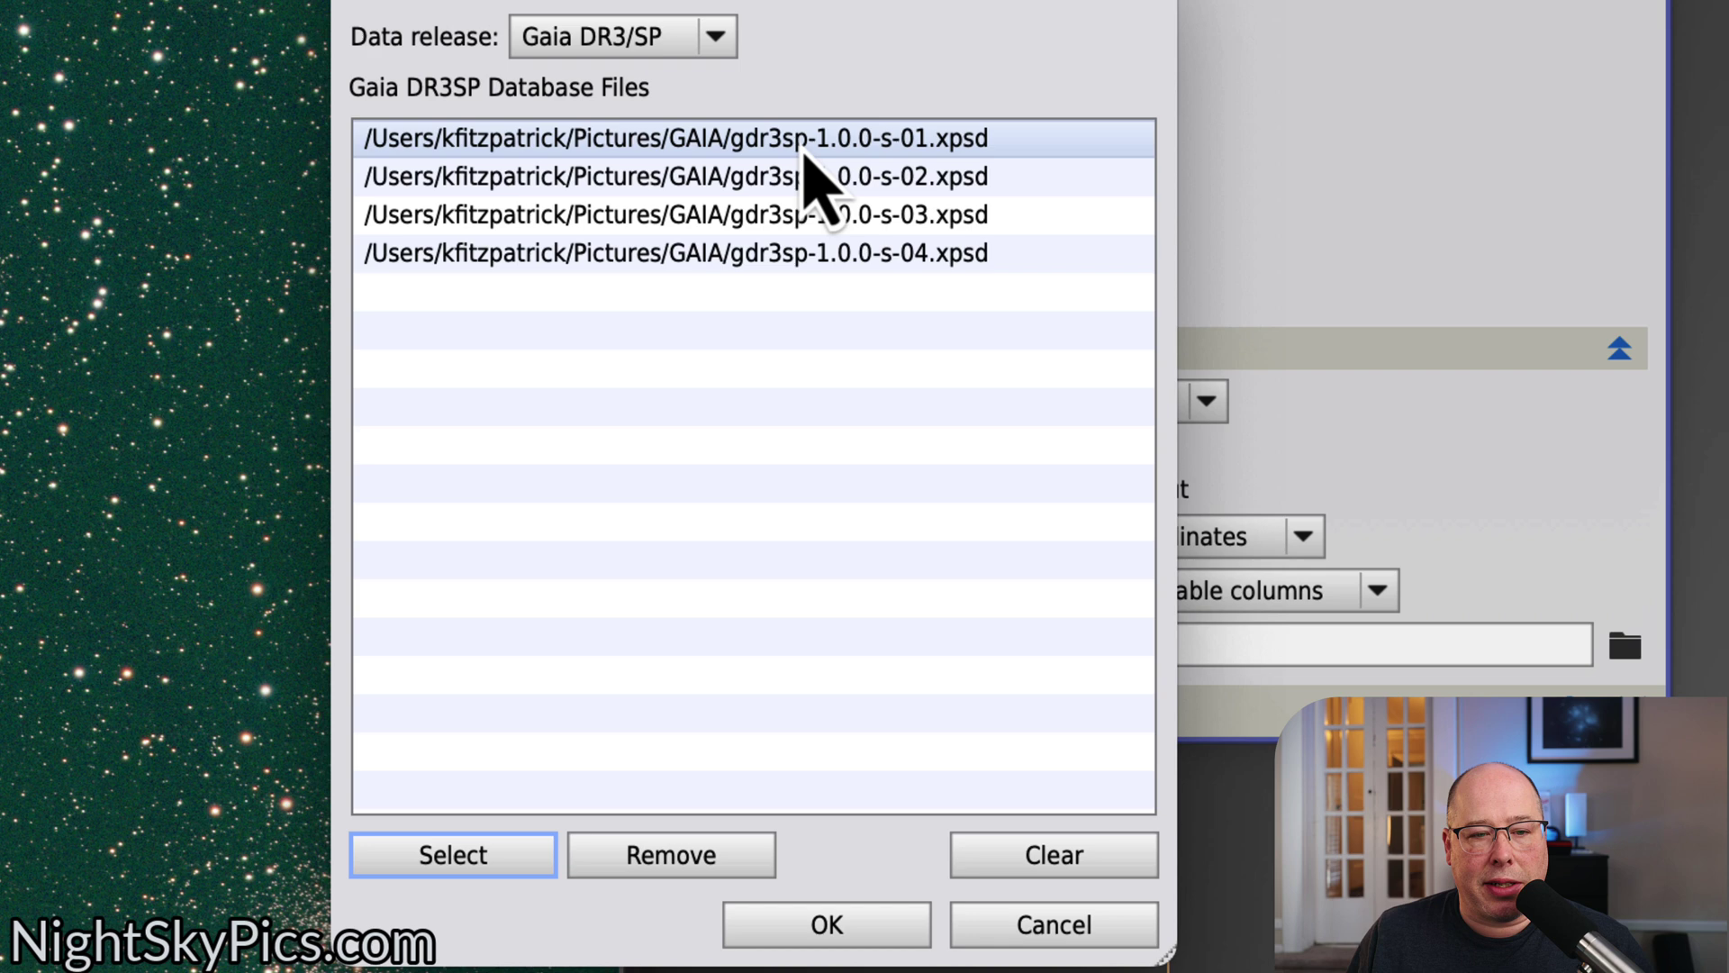
left_click(745, 178)
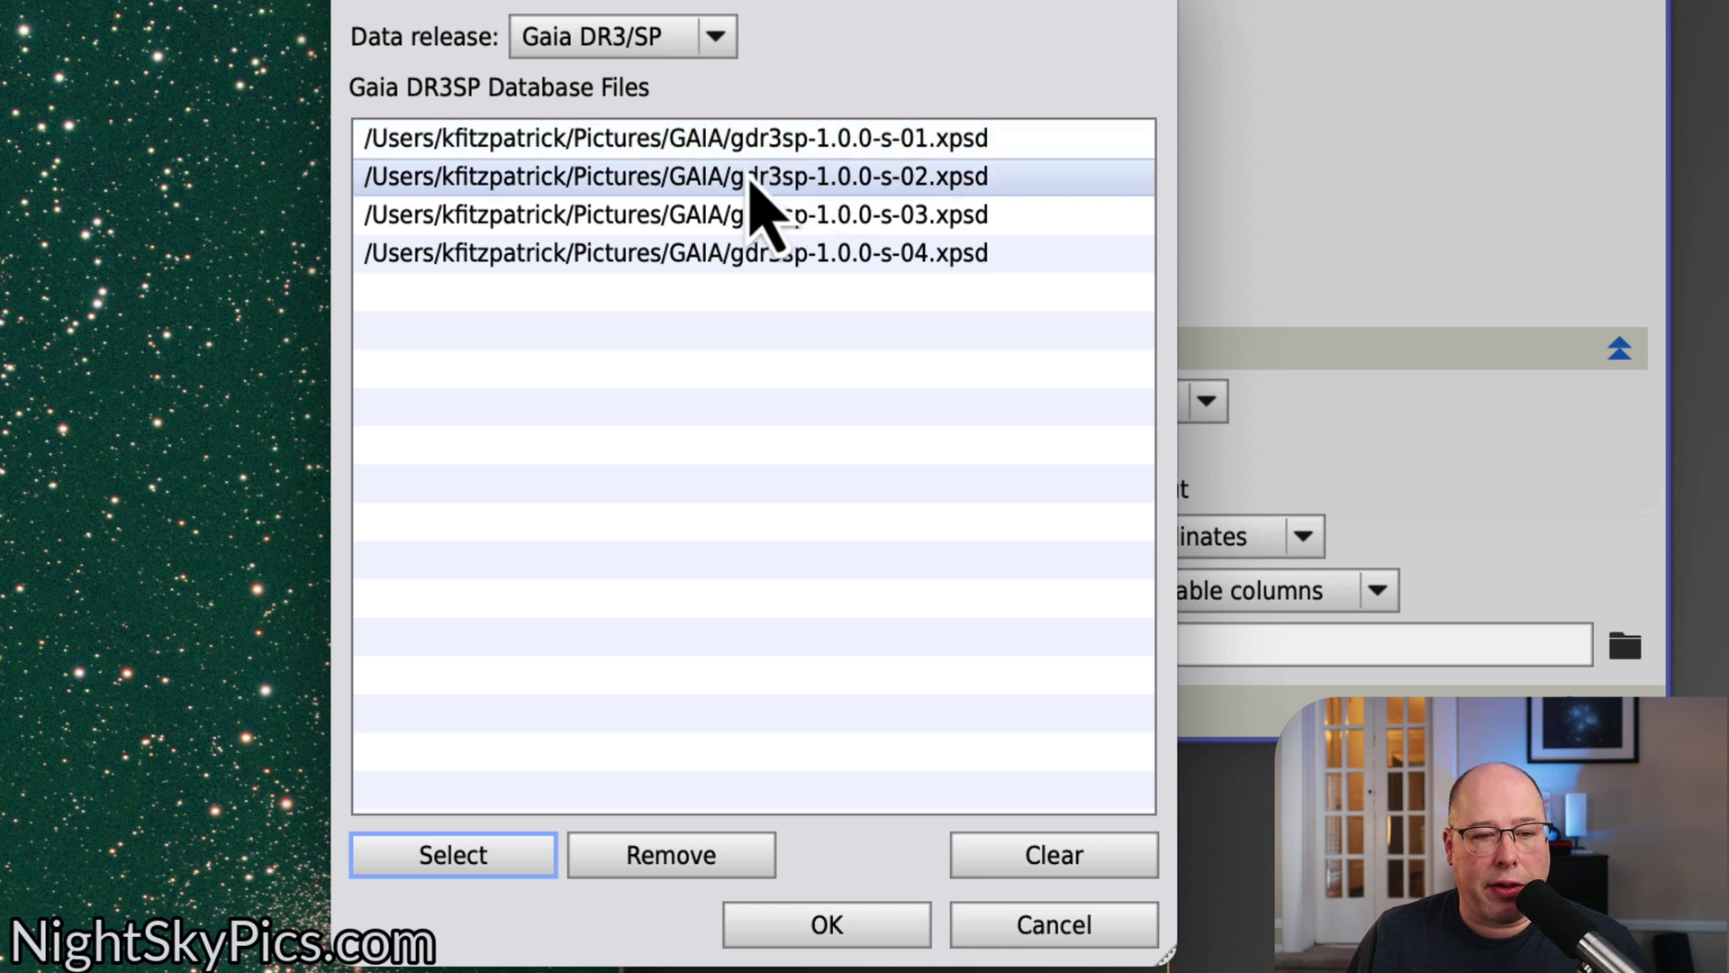
left_click(725, 217)
left_click(767, 254)
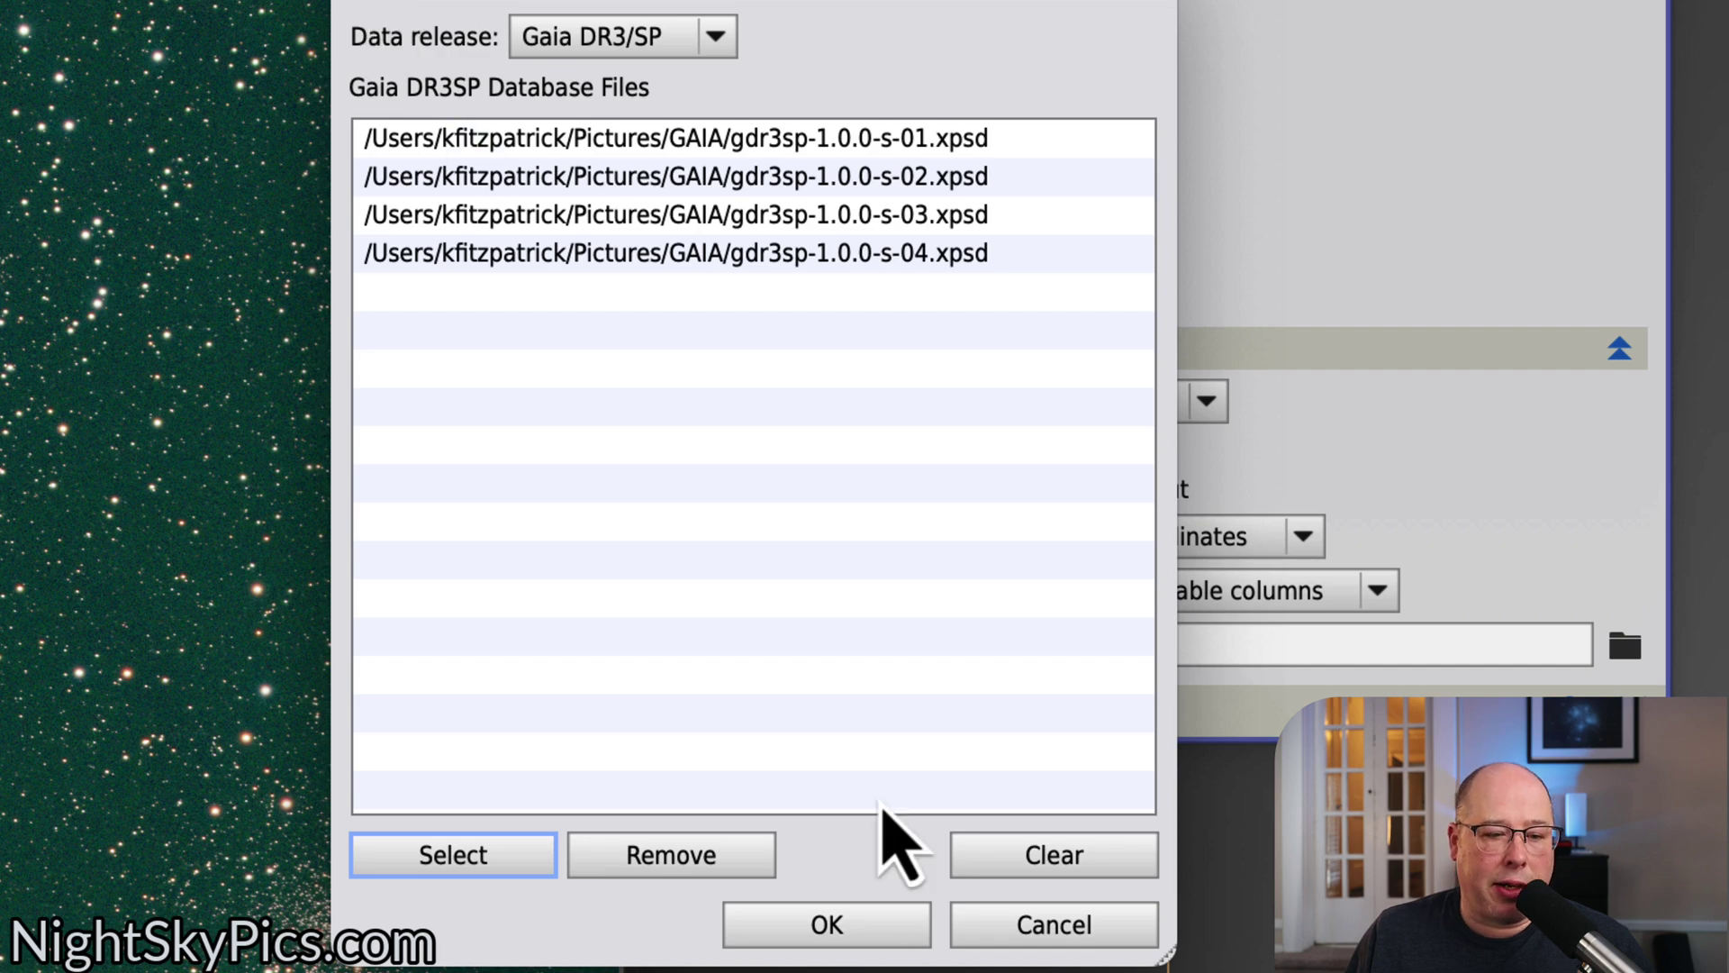
left_click(827, 925)
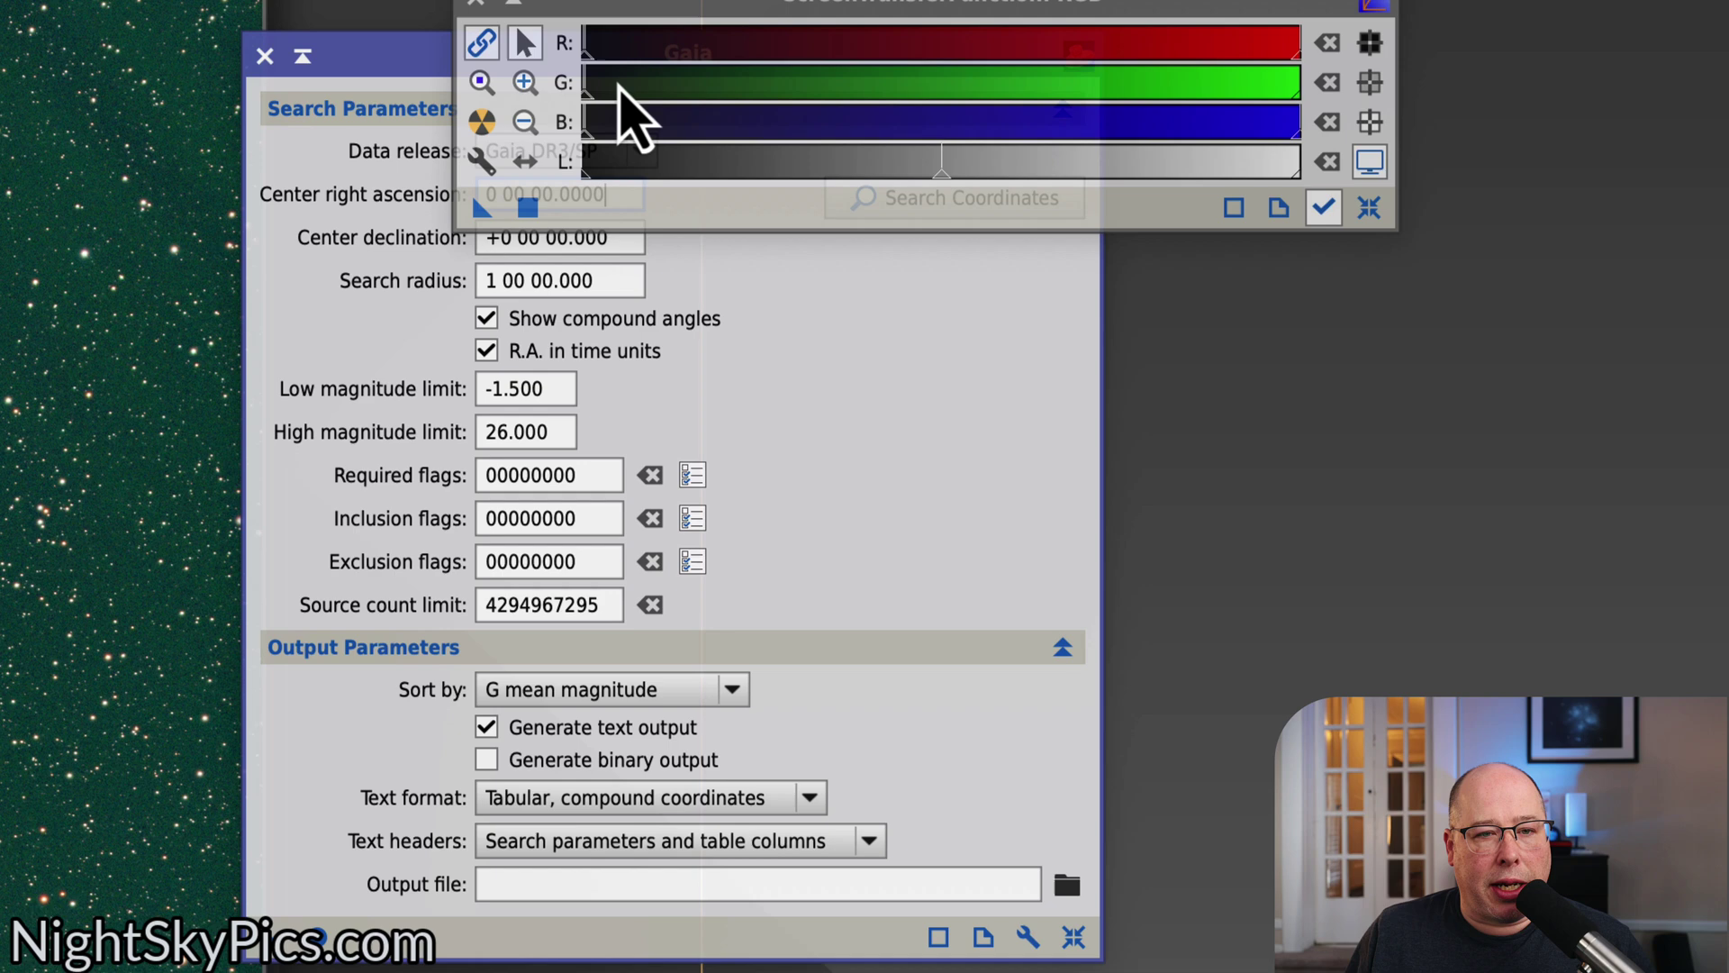
- Run a test Gaia catalog search, then close the Gaia process
left_click_drag(762, 0, 1085, 0)
left_click_drag(941, 45, 1266, 0)
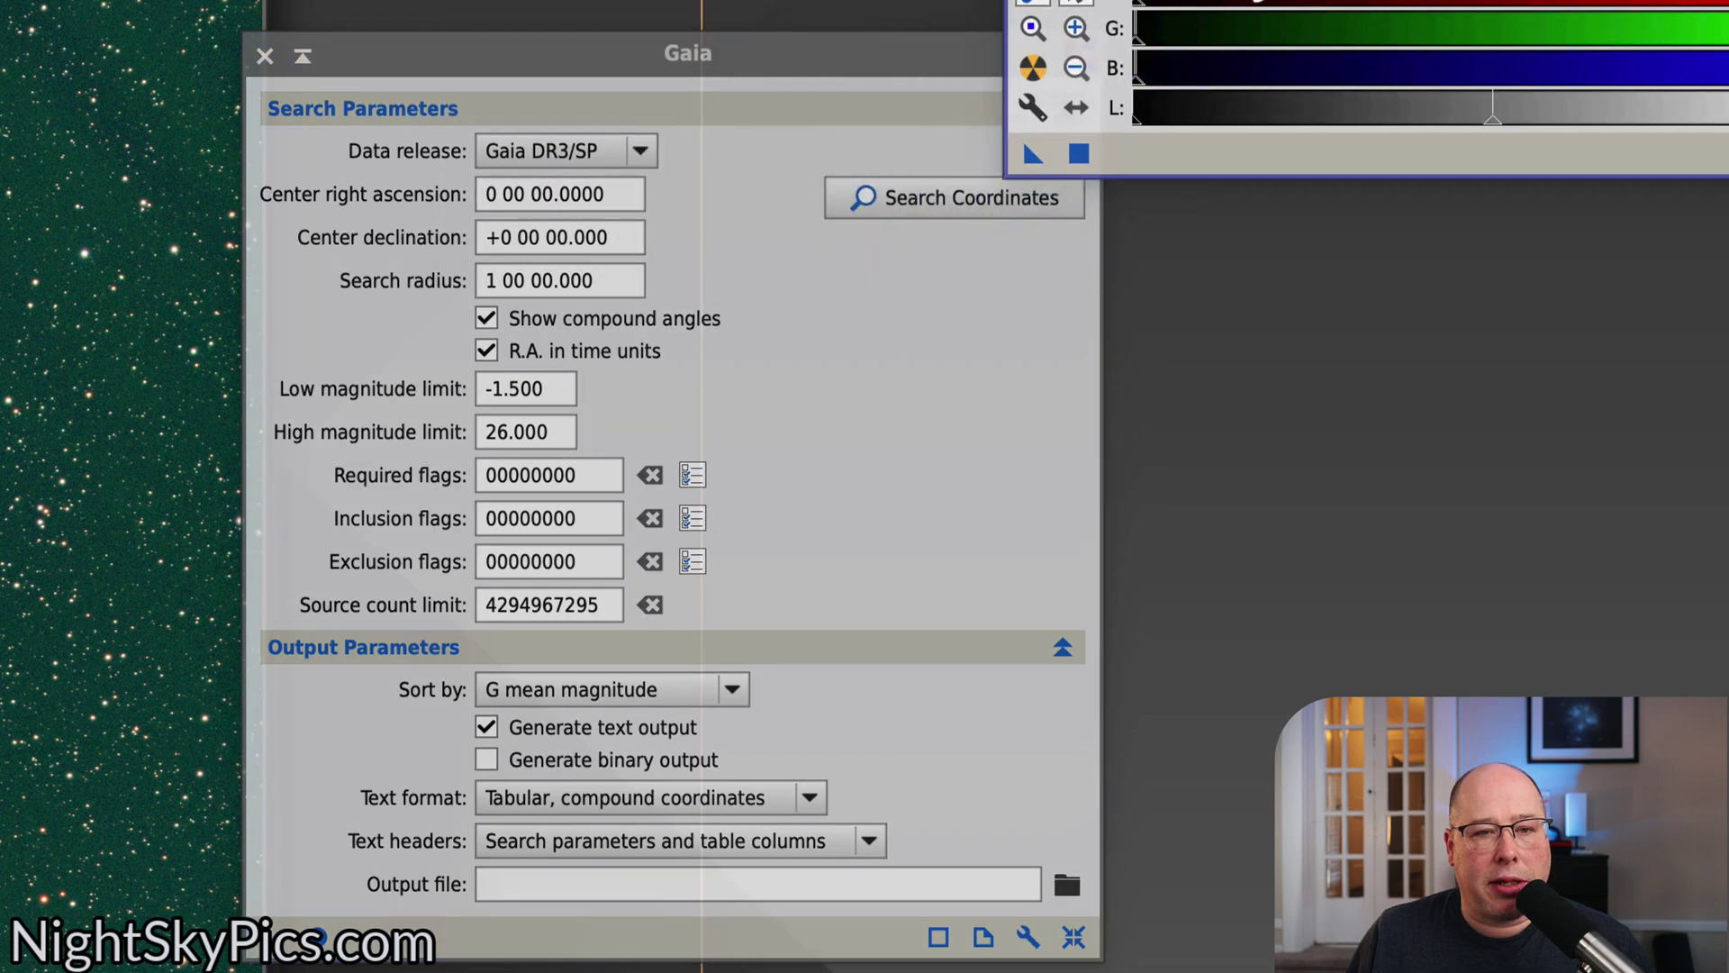
left_click(695, 50)
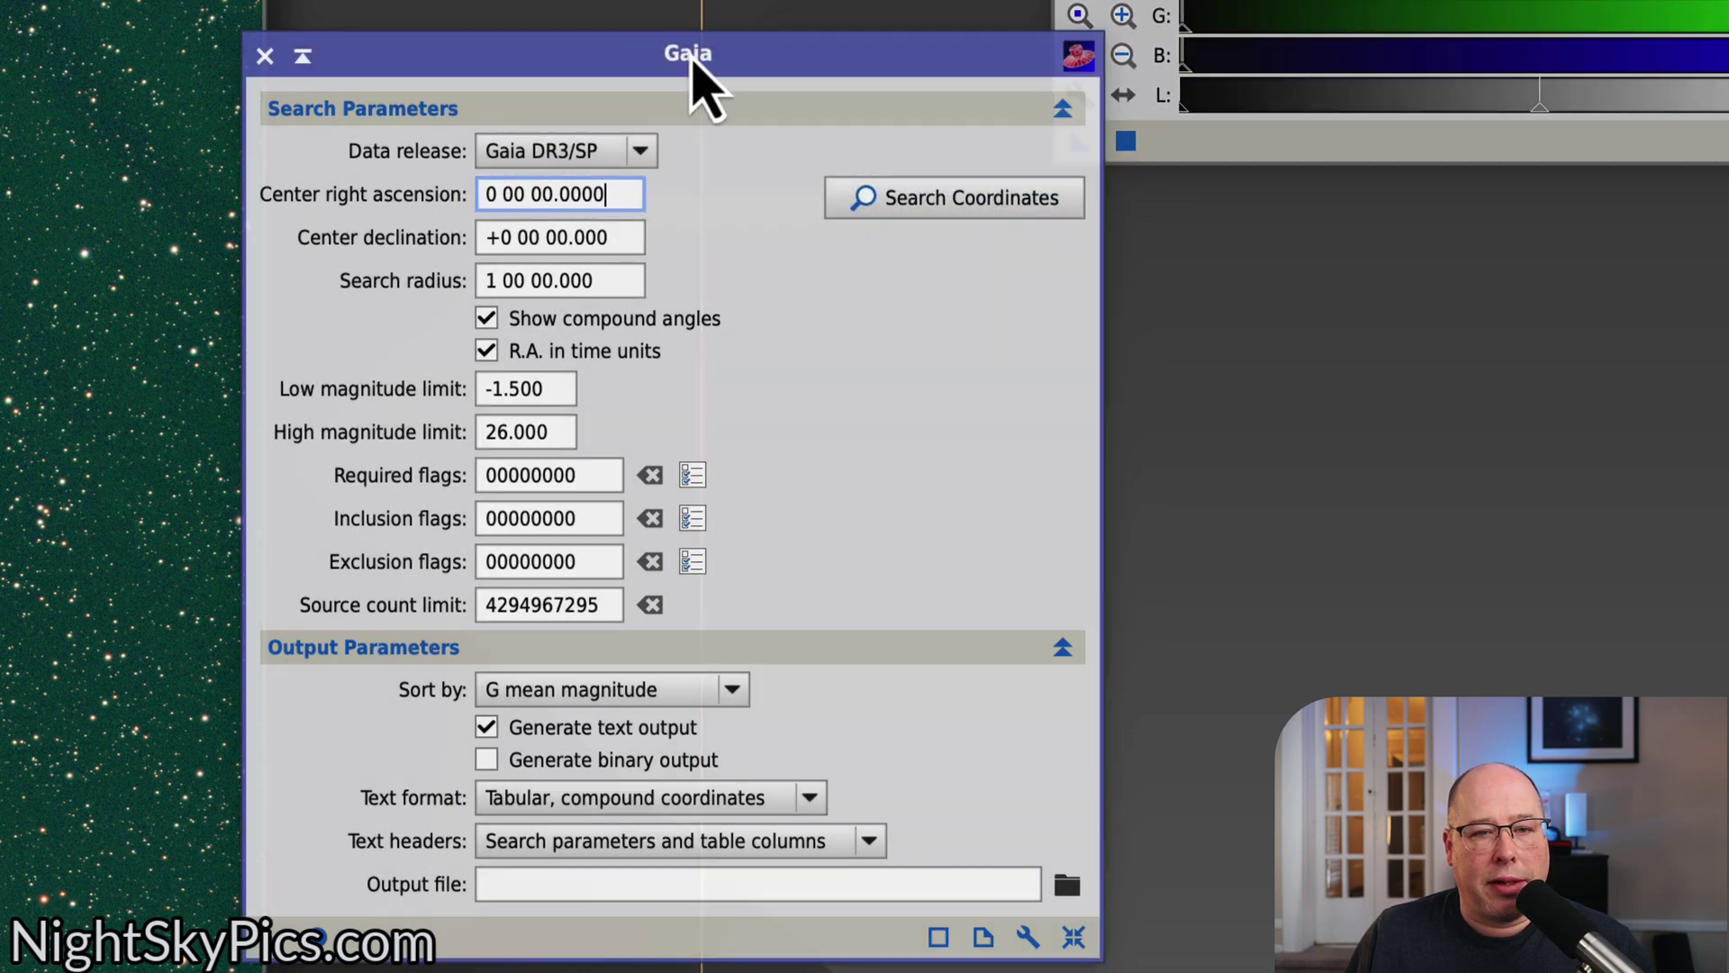
left_click(317, 935)
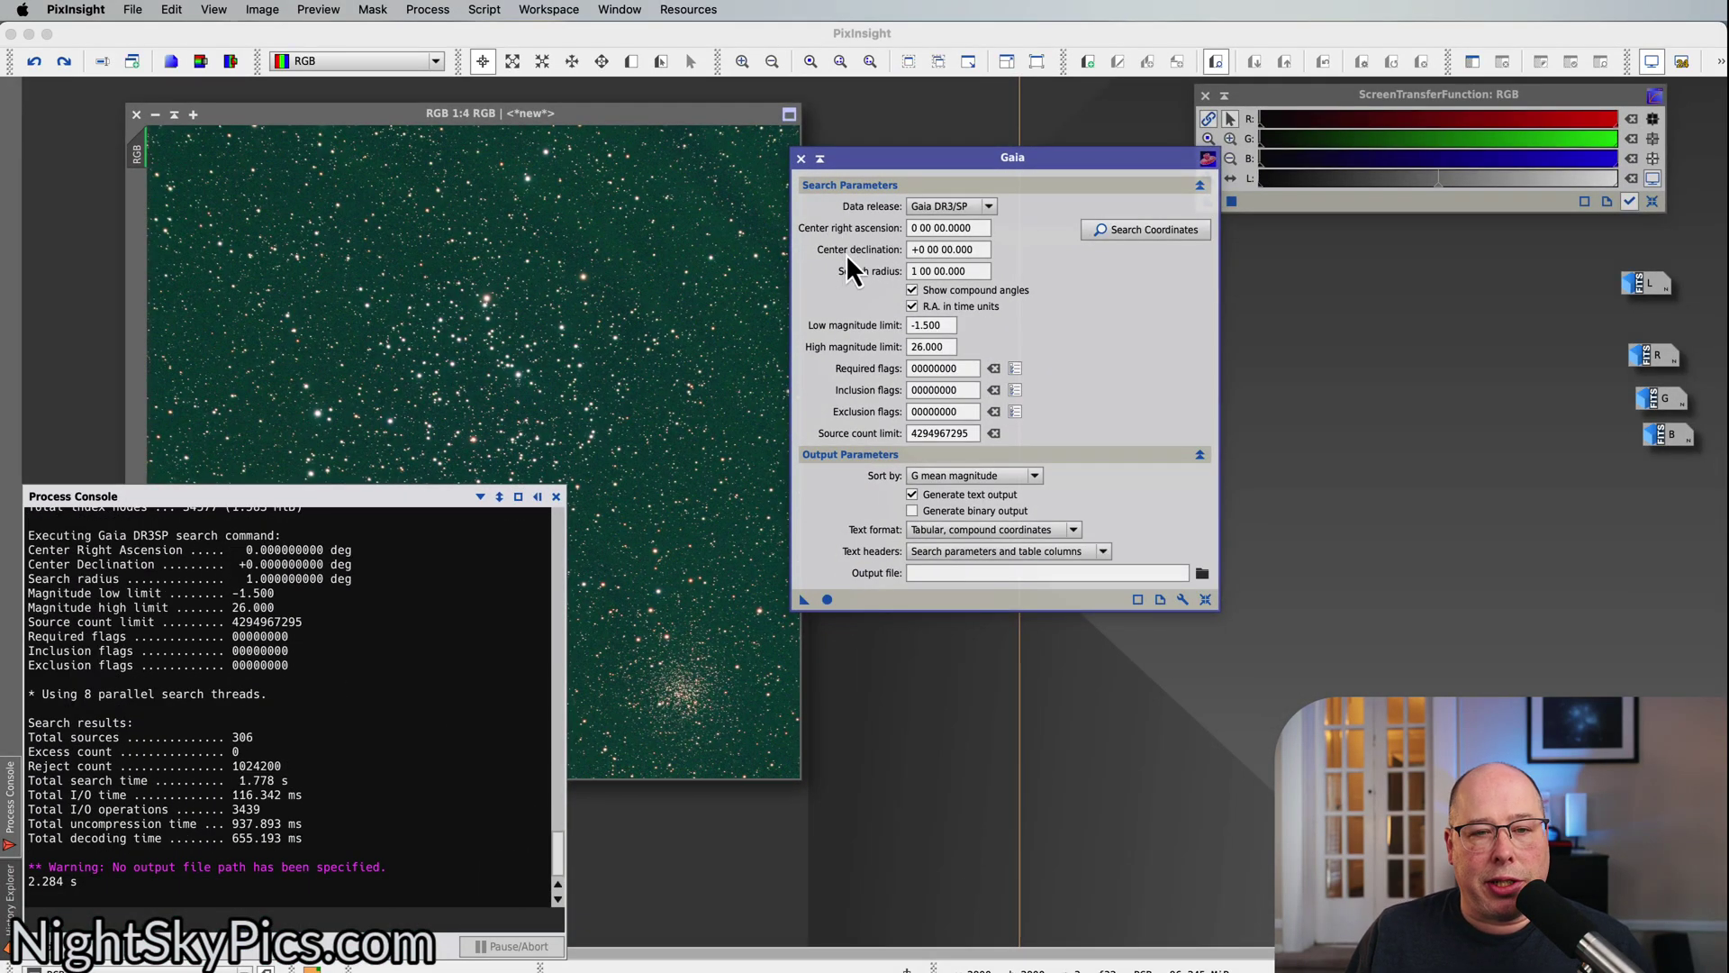
left_click_drag(991, 160, 1038, 181)
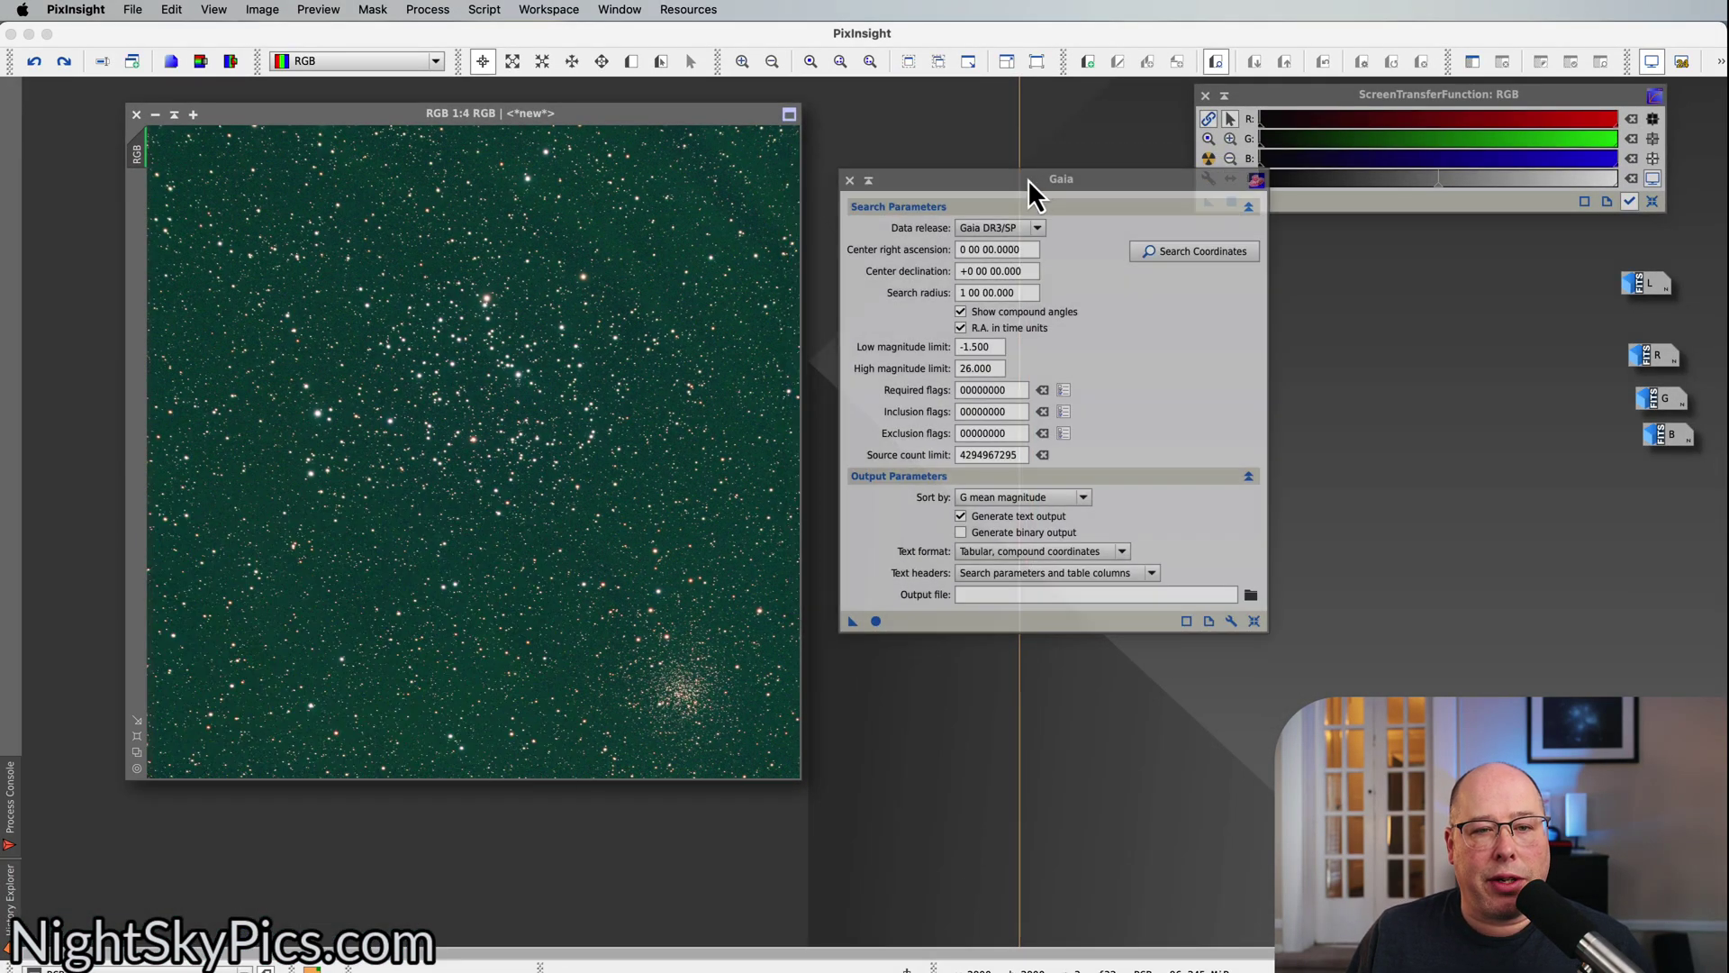
left_click(851, 181)
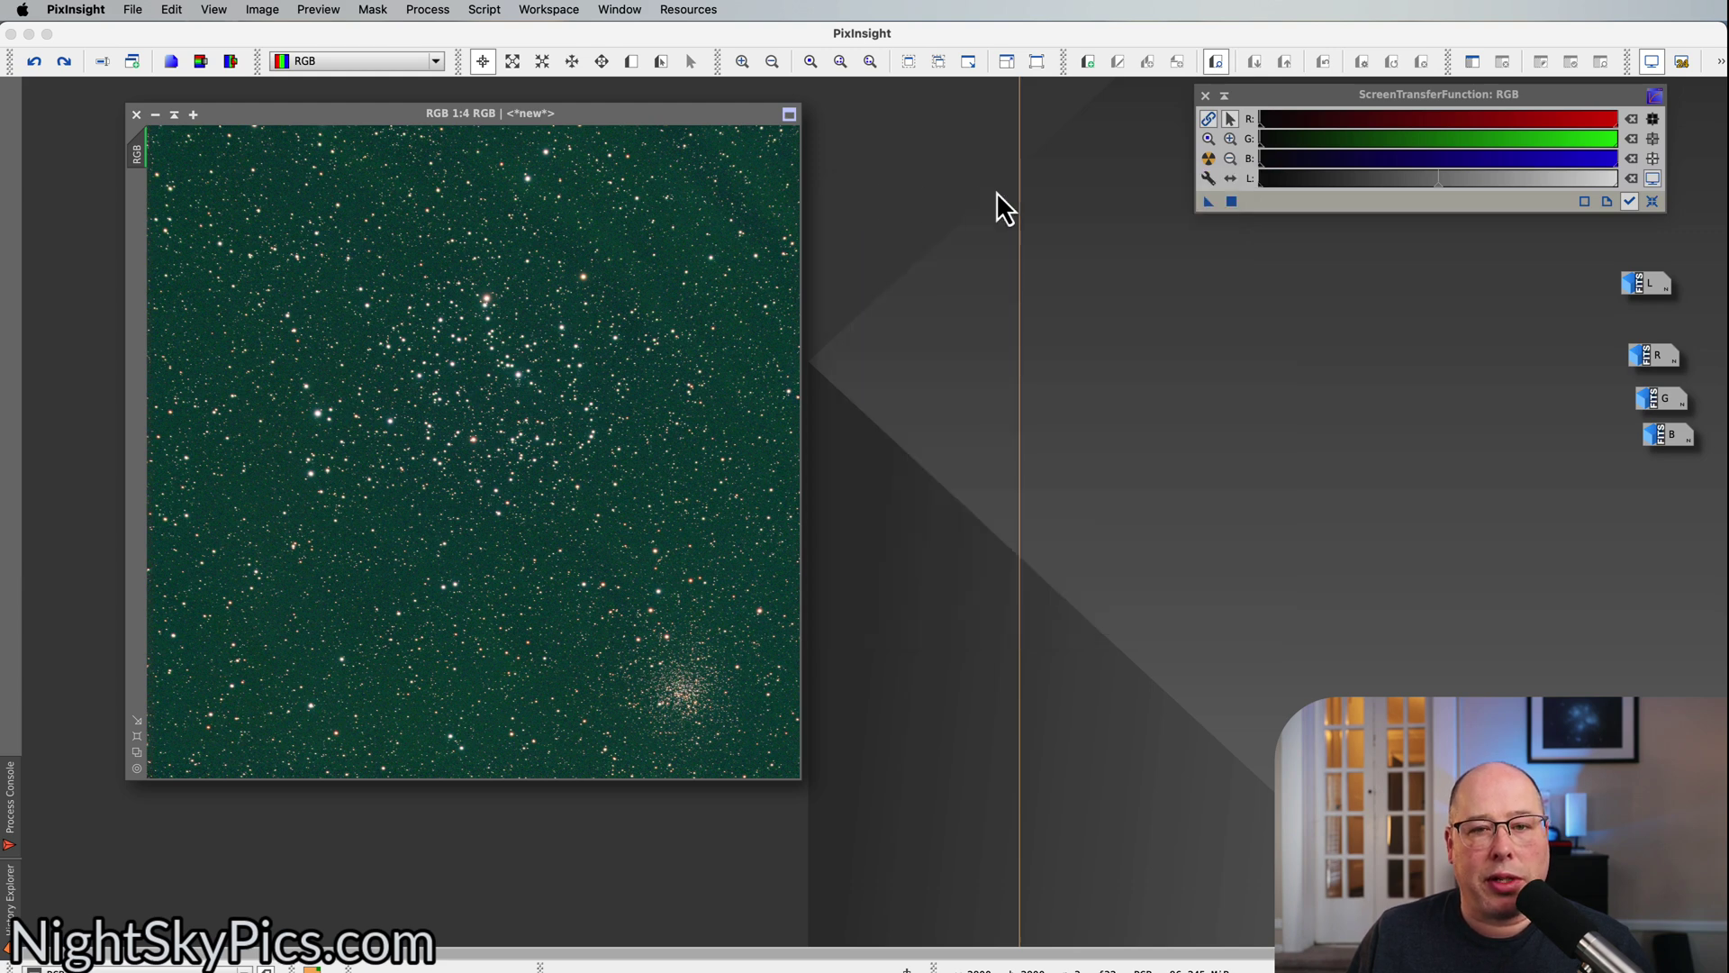
left_click_drag(1342, 94, 1002, 121)
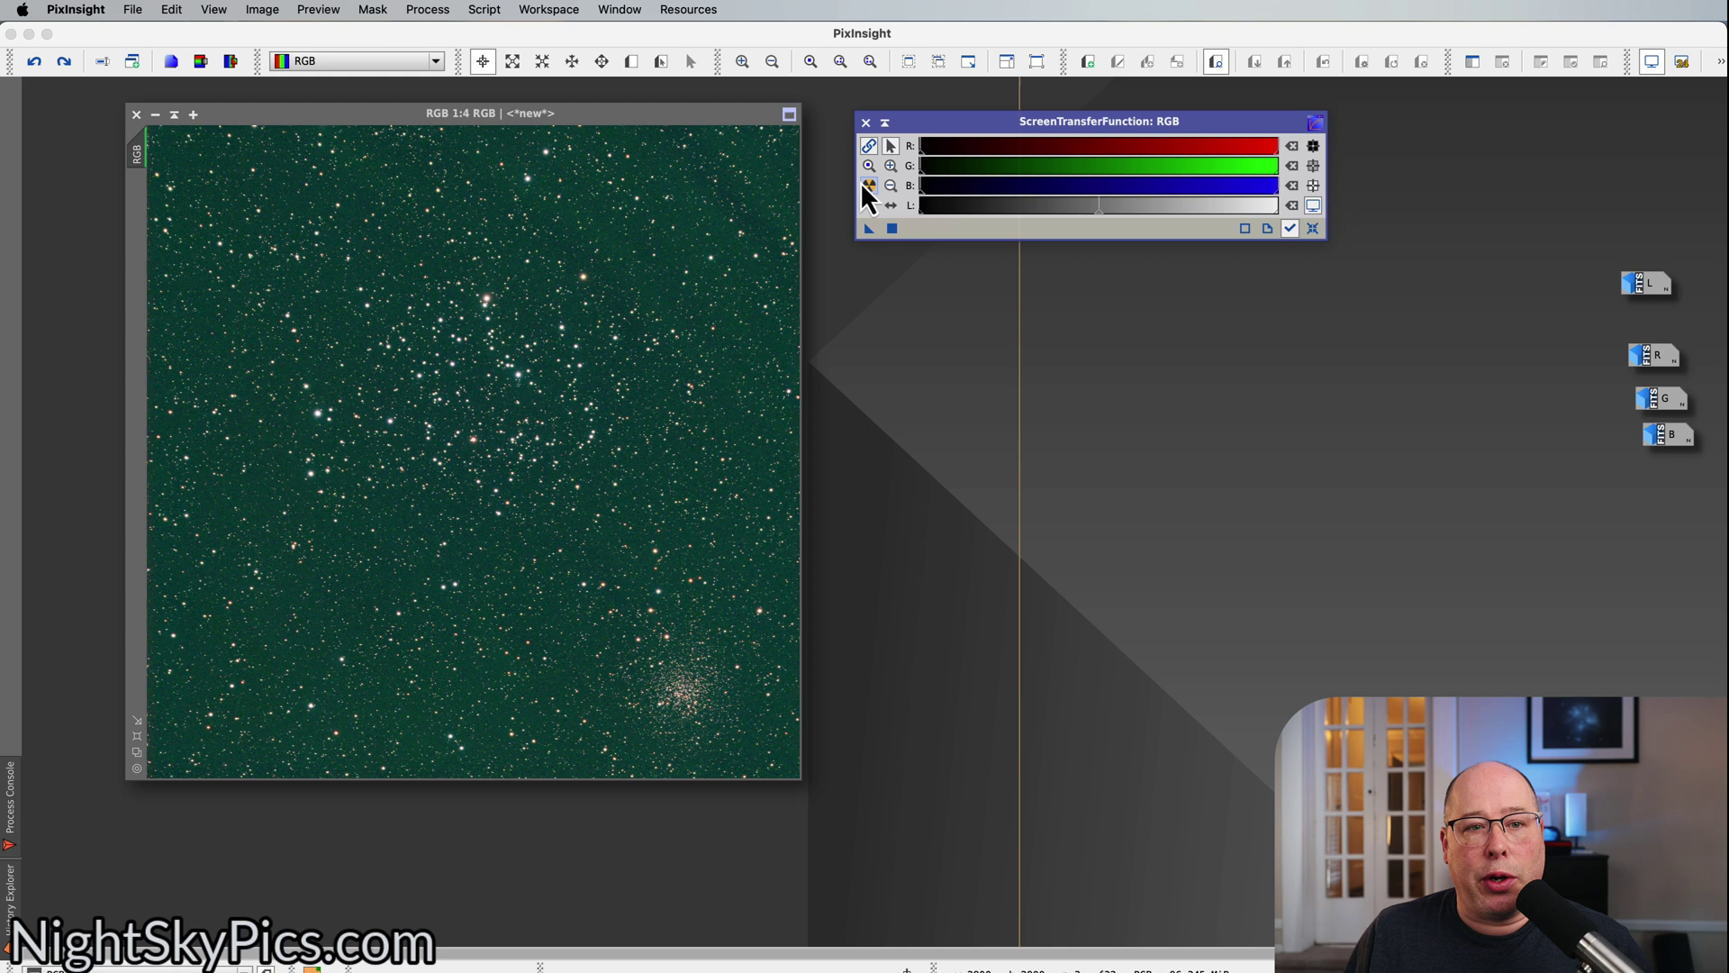
- Auto-stretch the star image with Link RGB Channels turned off to neutralise the green cast
left_click(664, 319)
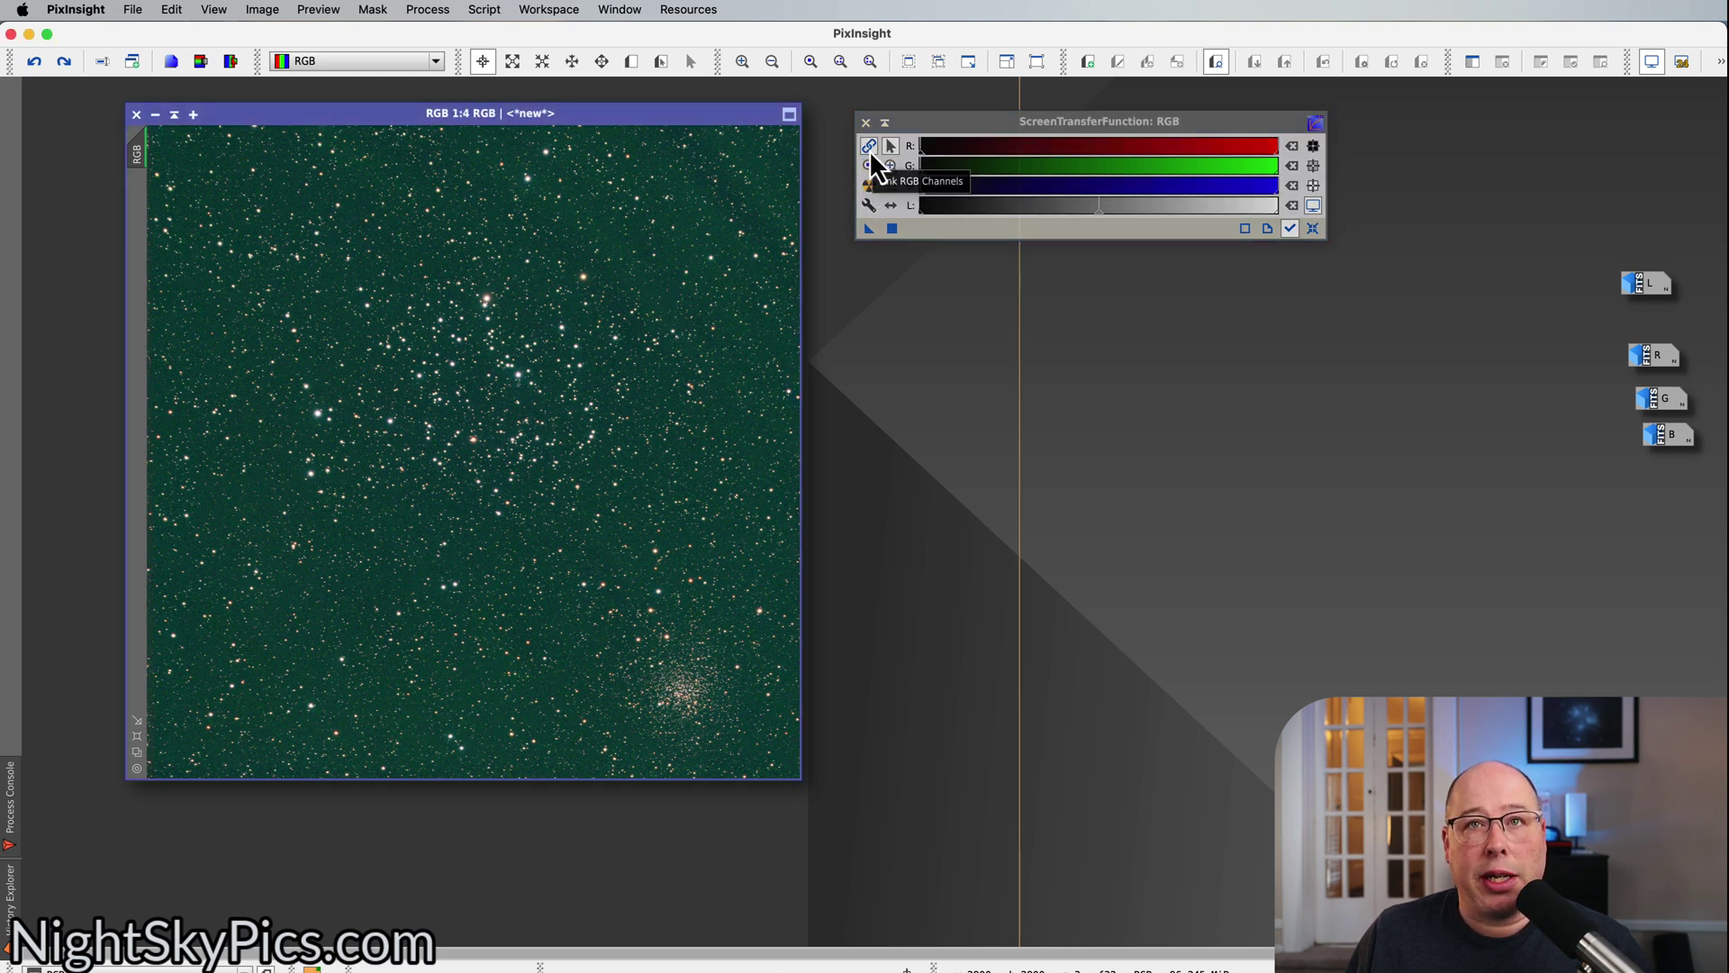
left_click(869, 146)
left_click(867, 166)
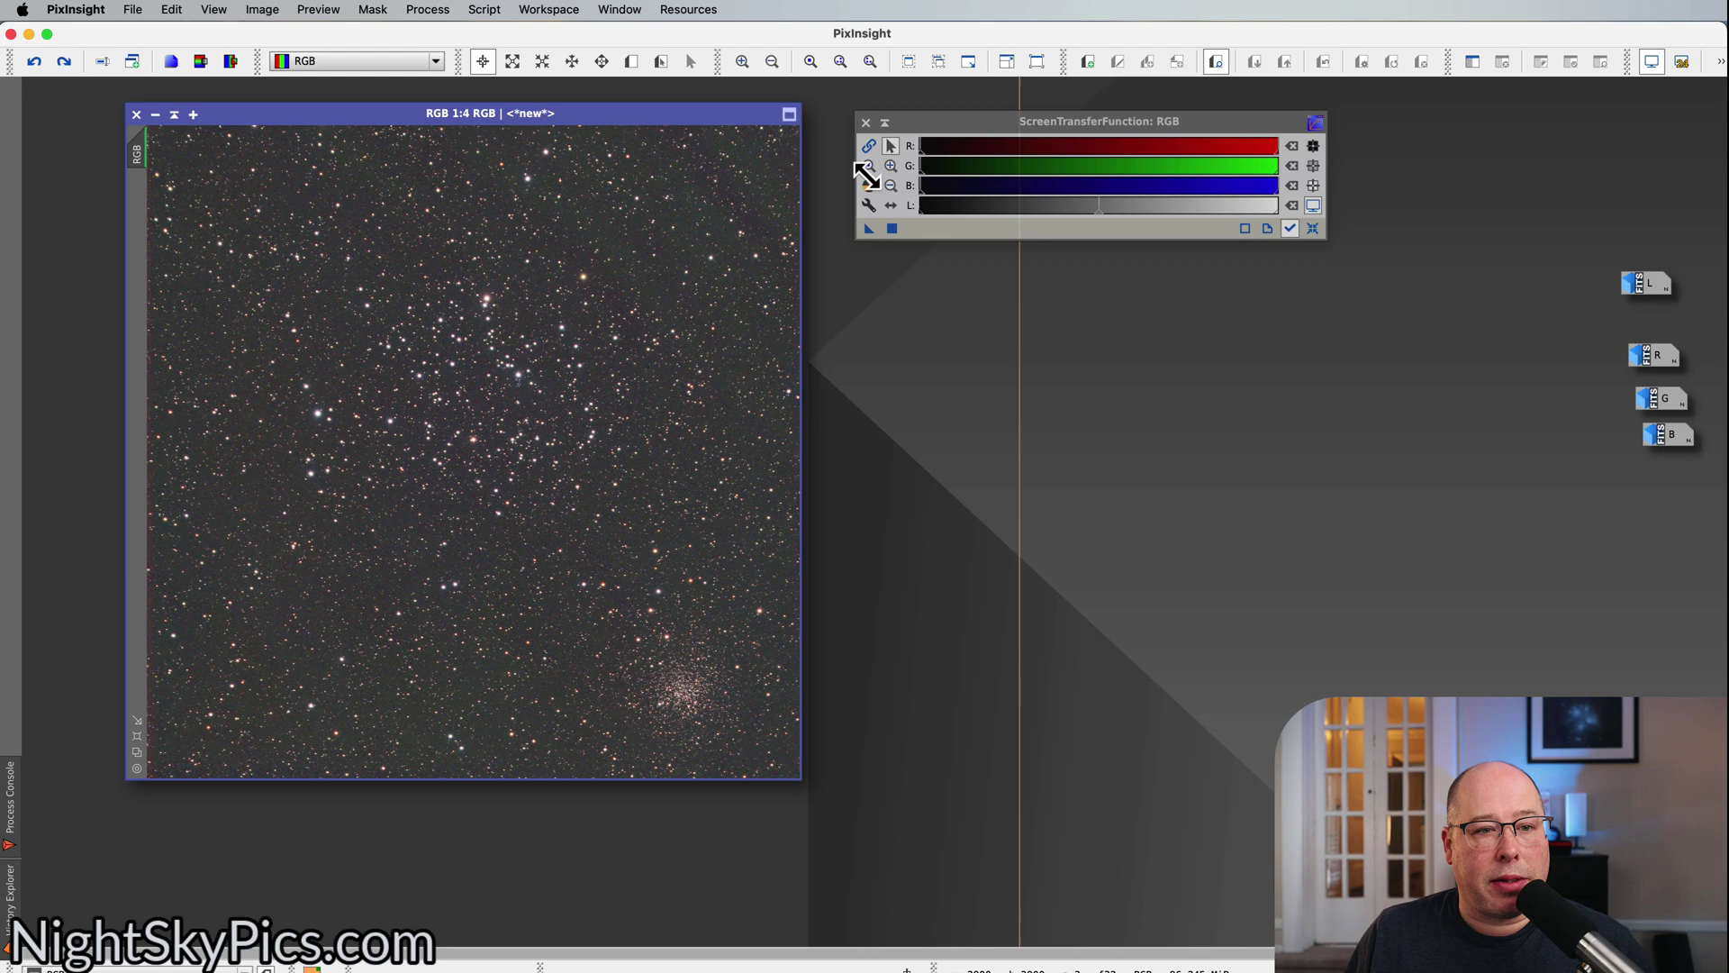
left_click_drag(953, 128, 993, 132)
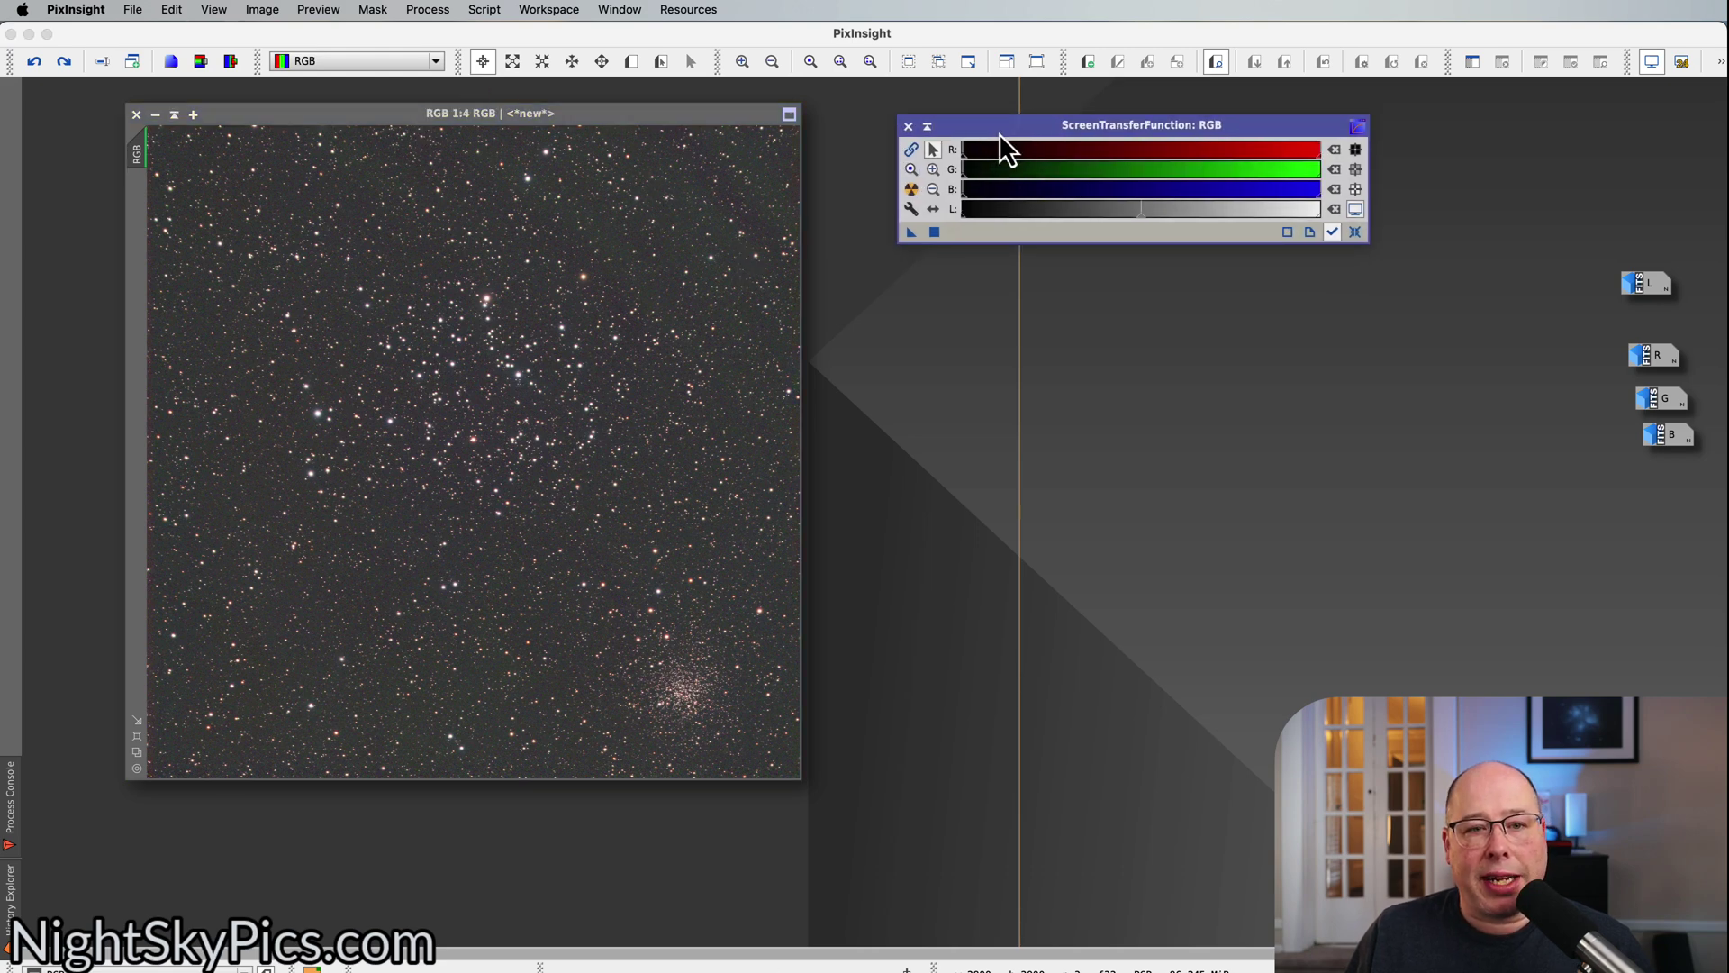
left_click_drag(998, 133, 927, 110)
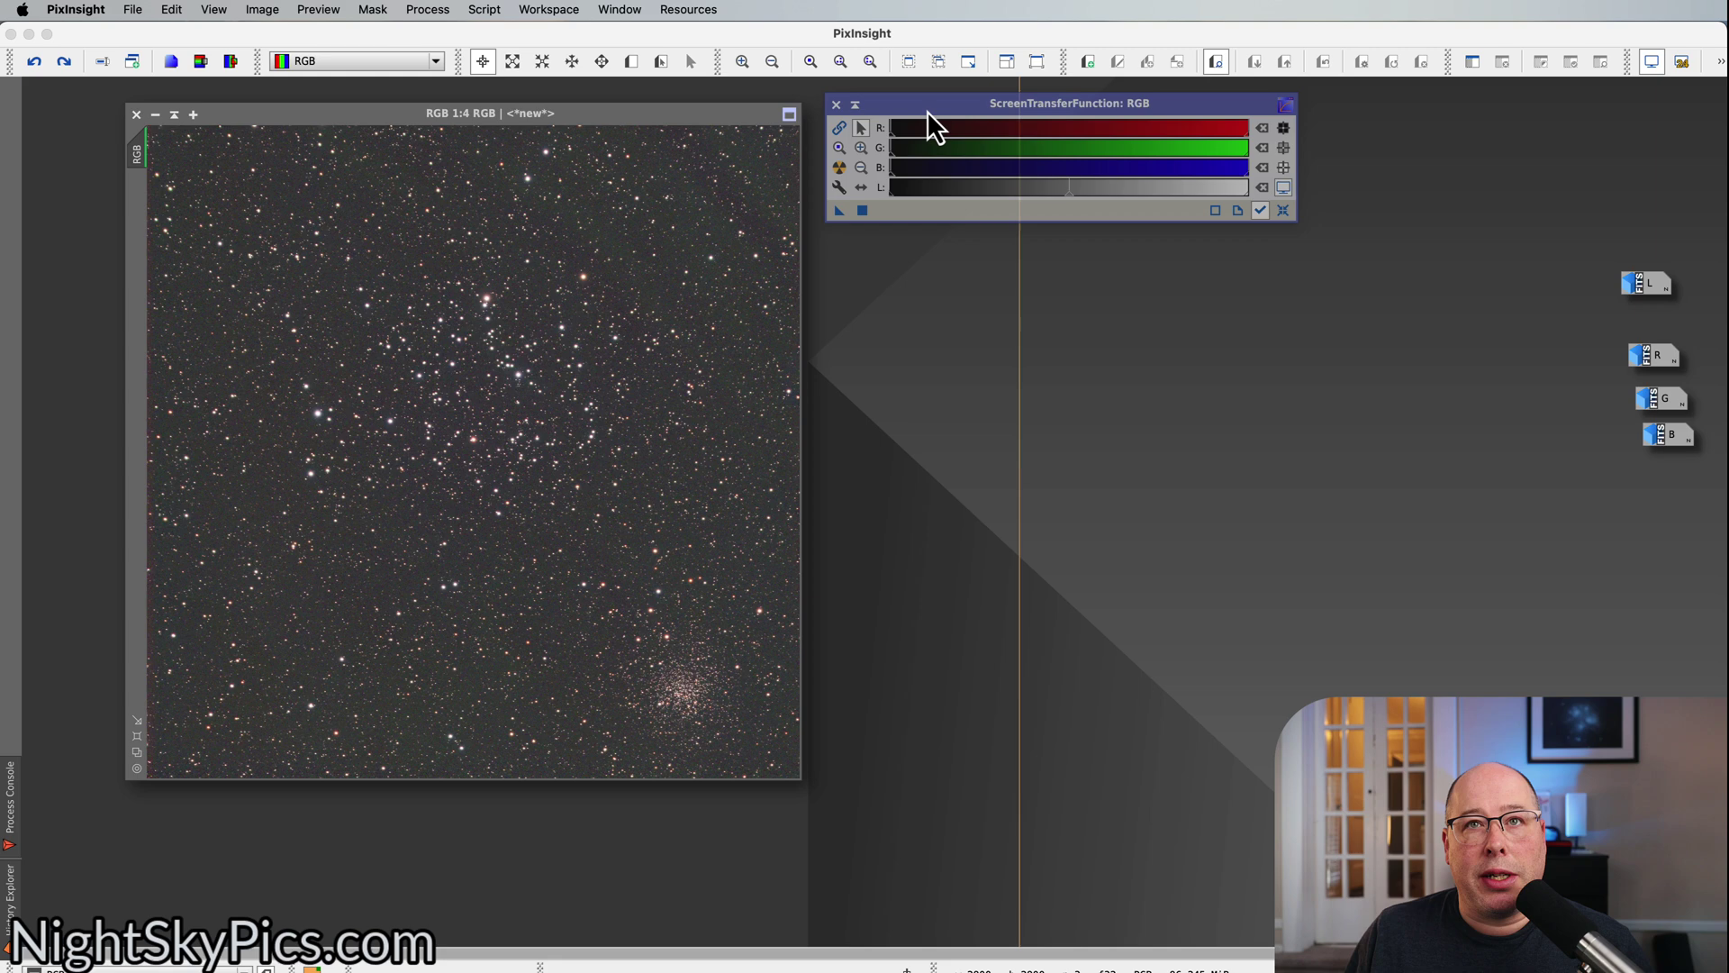
left_click_drag(927, 111, 927, 111)
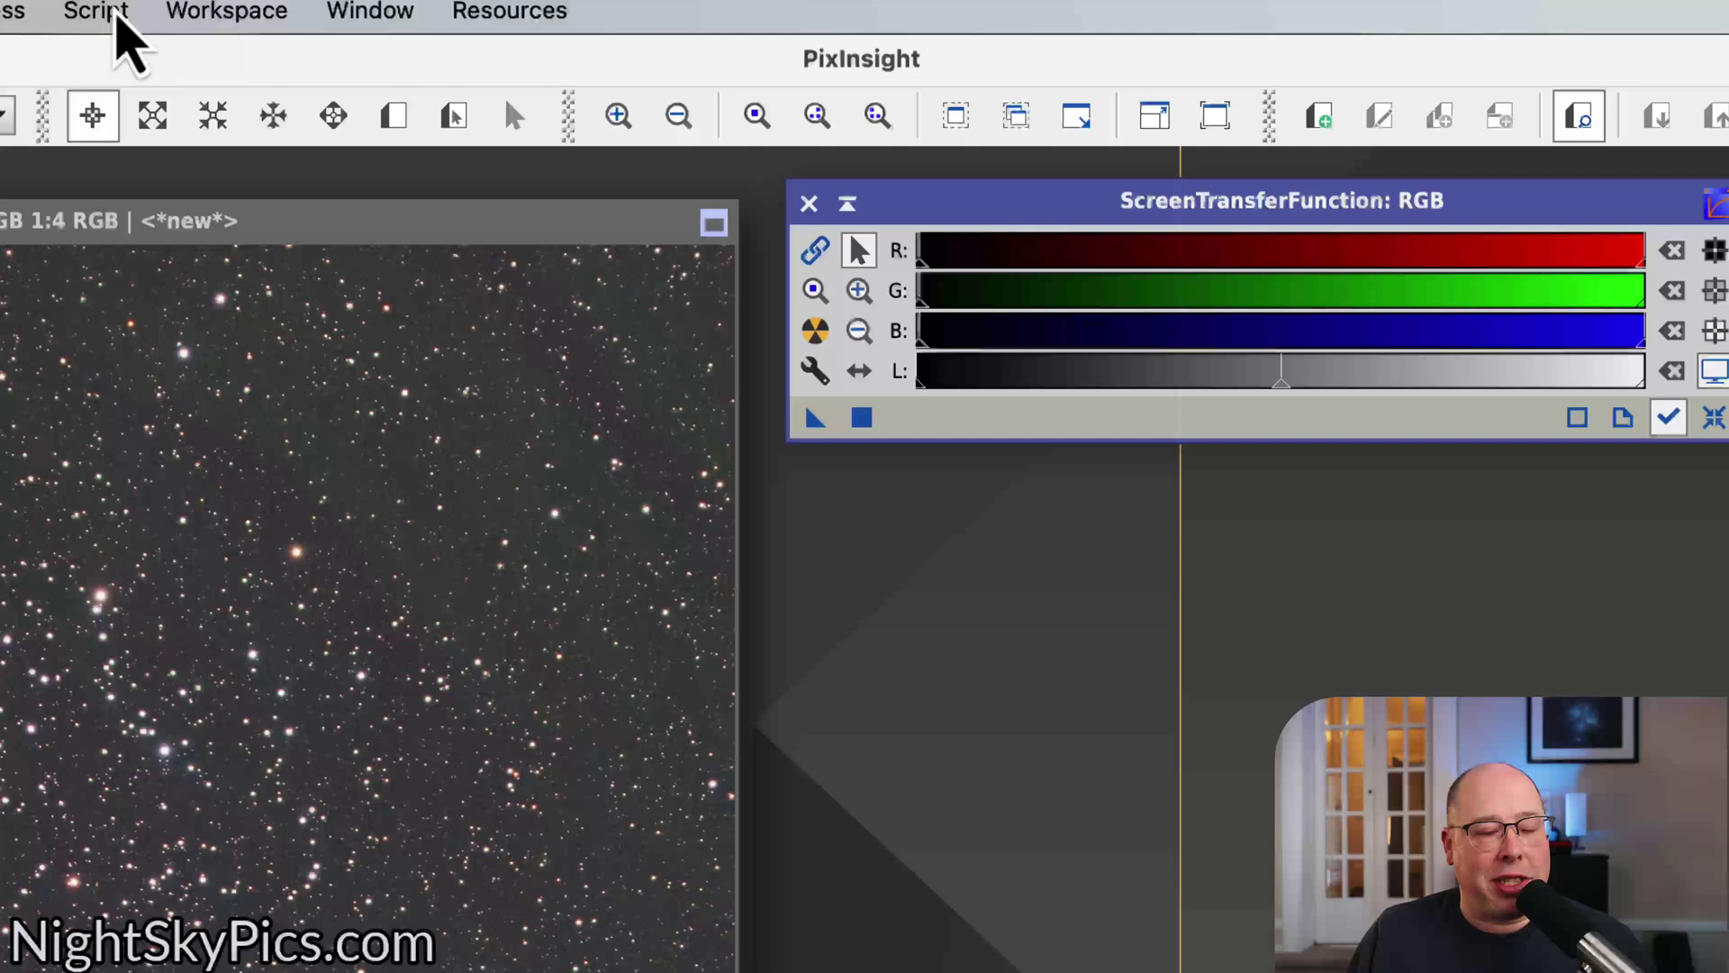
- Launch the ImageSolver script from Script > Astrometry
left_click(486, 11)
mouse_move(119, 63)
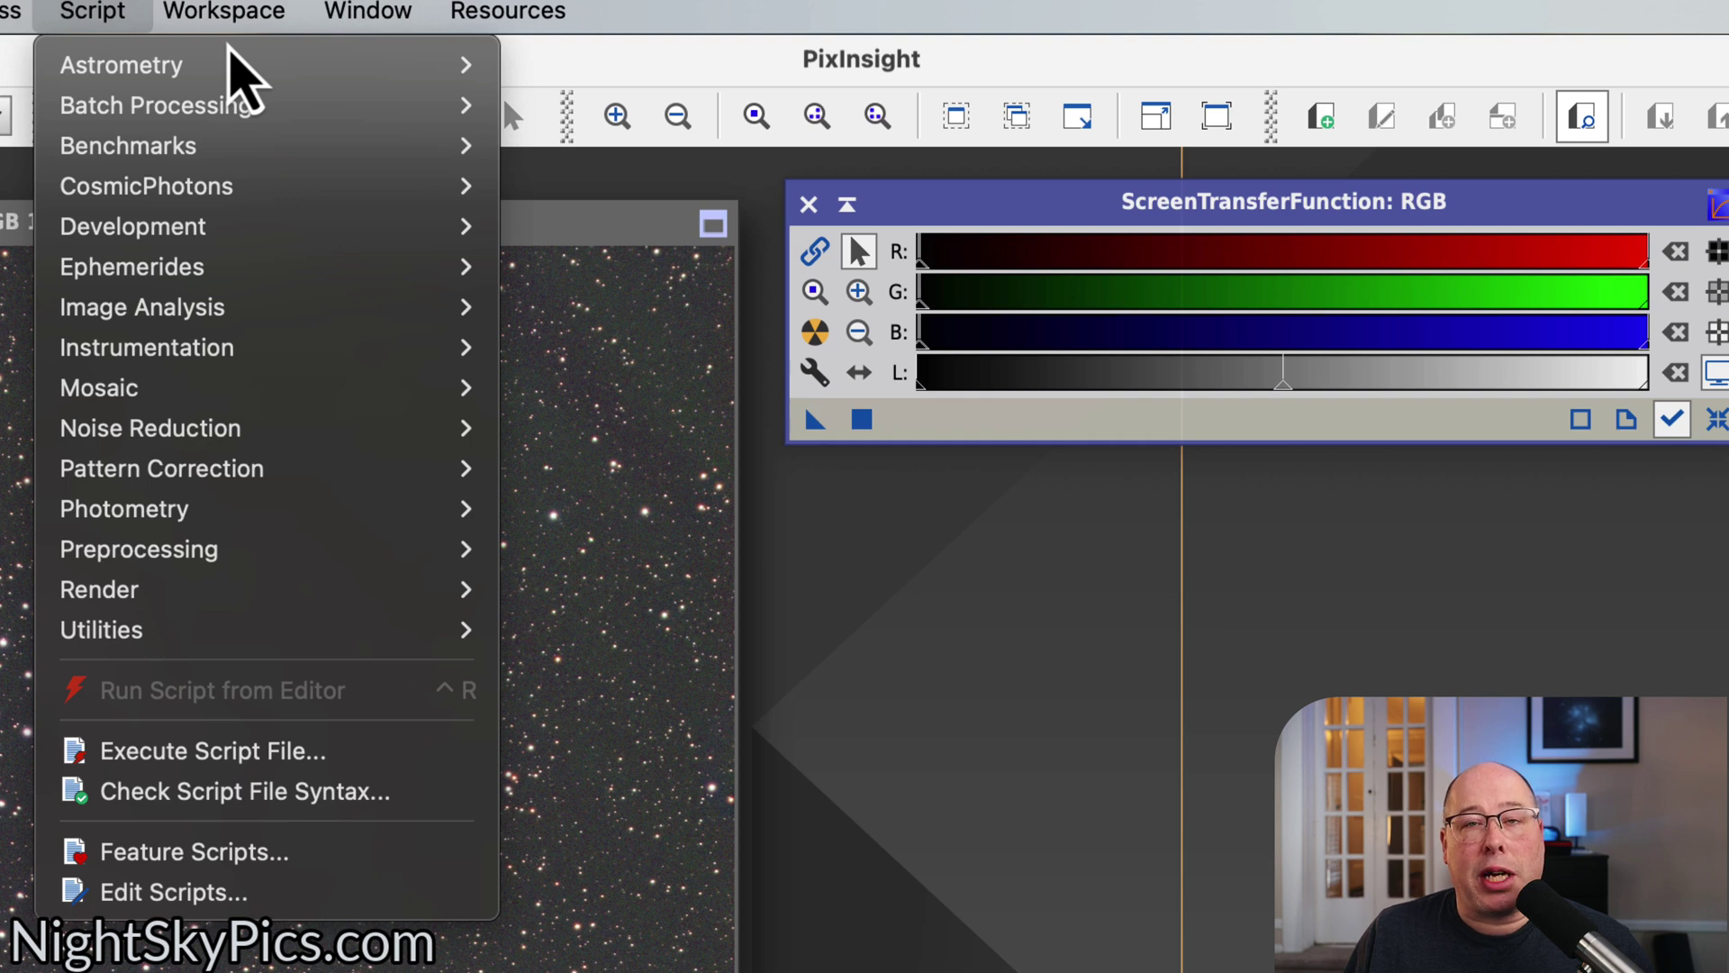
mouse_move(152, 34)
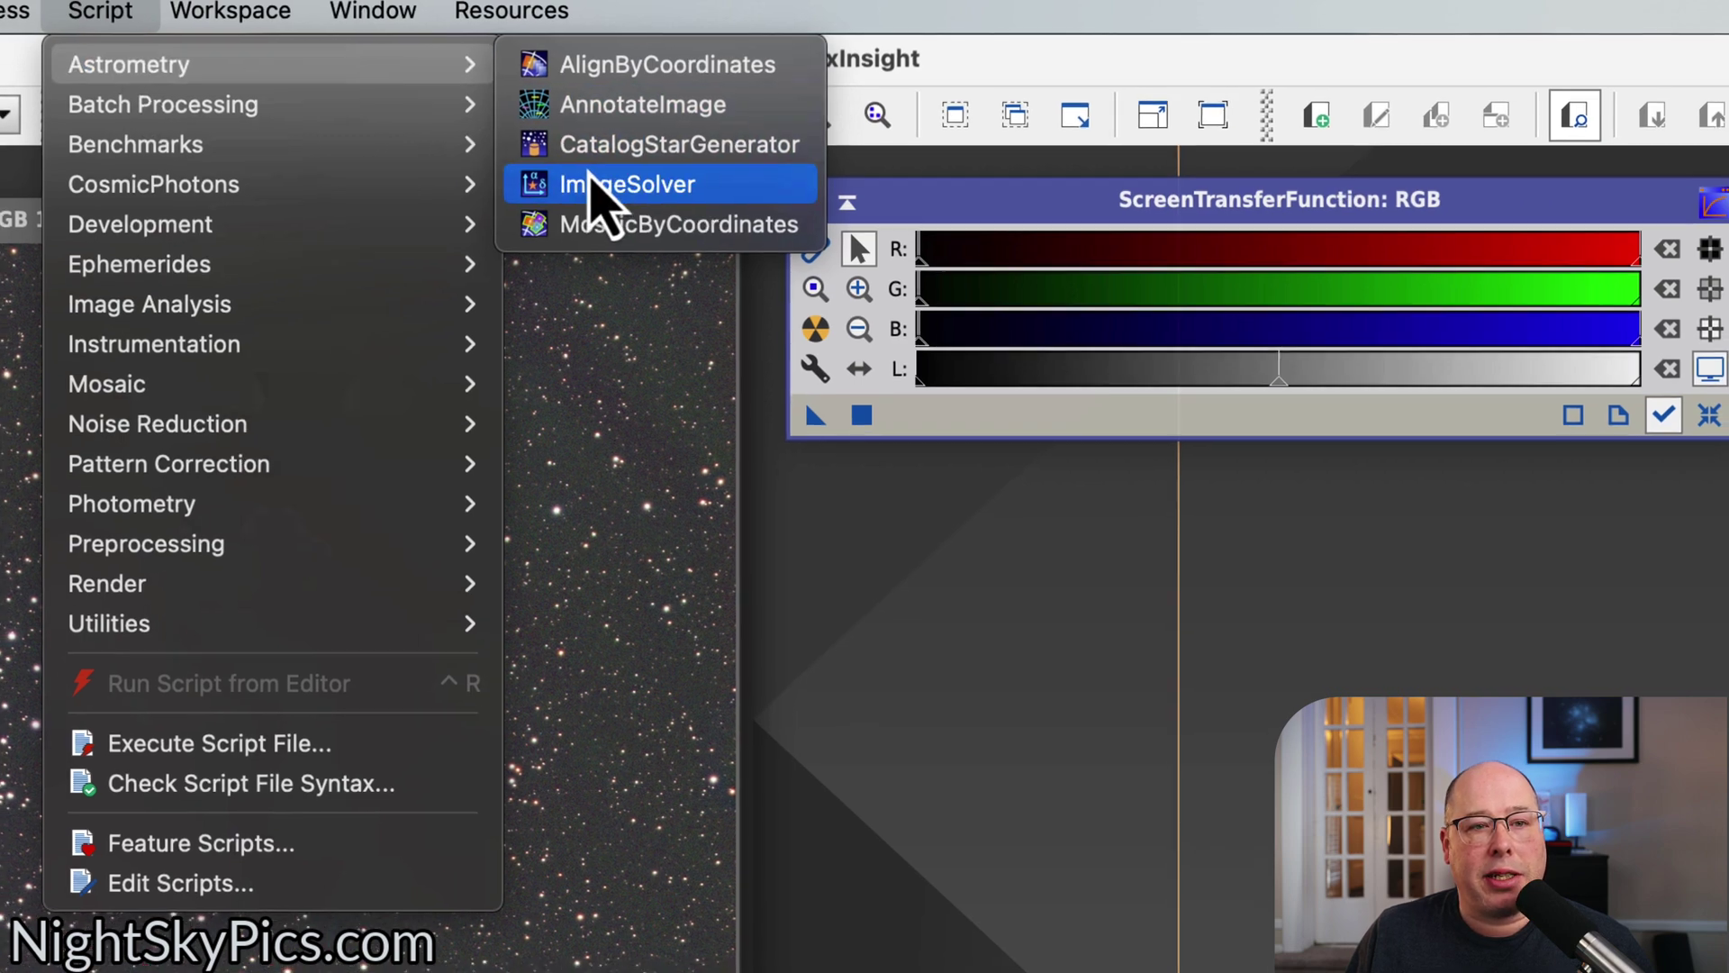
left_click(590, 180)
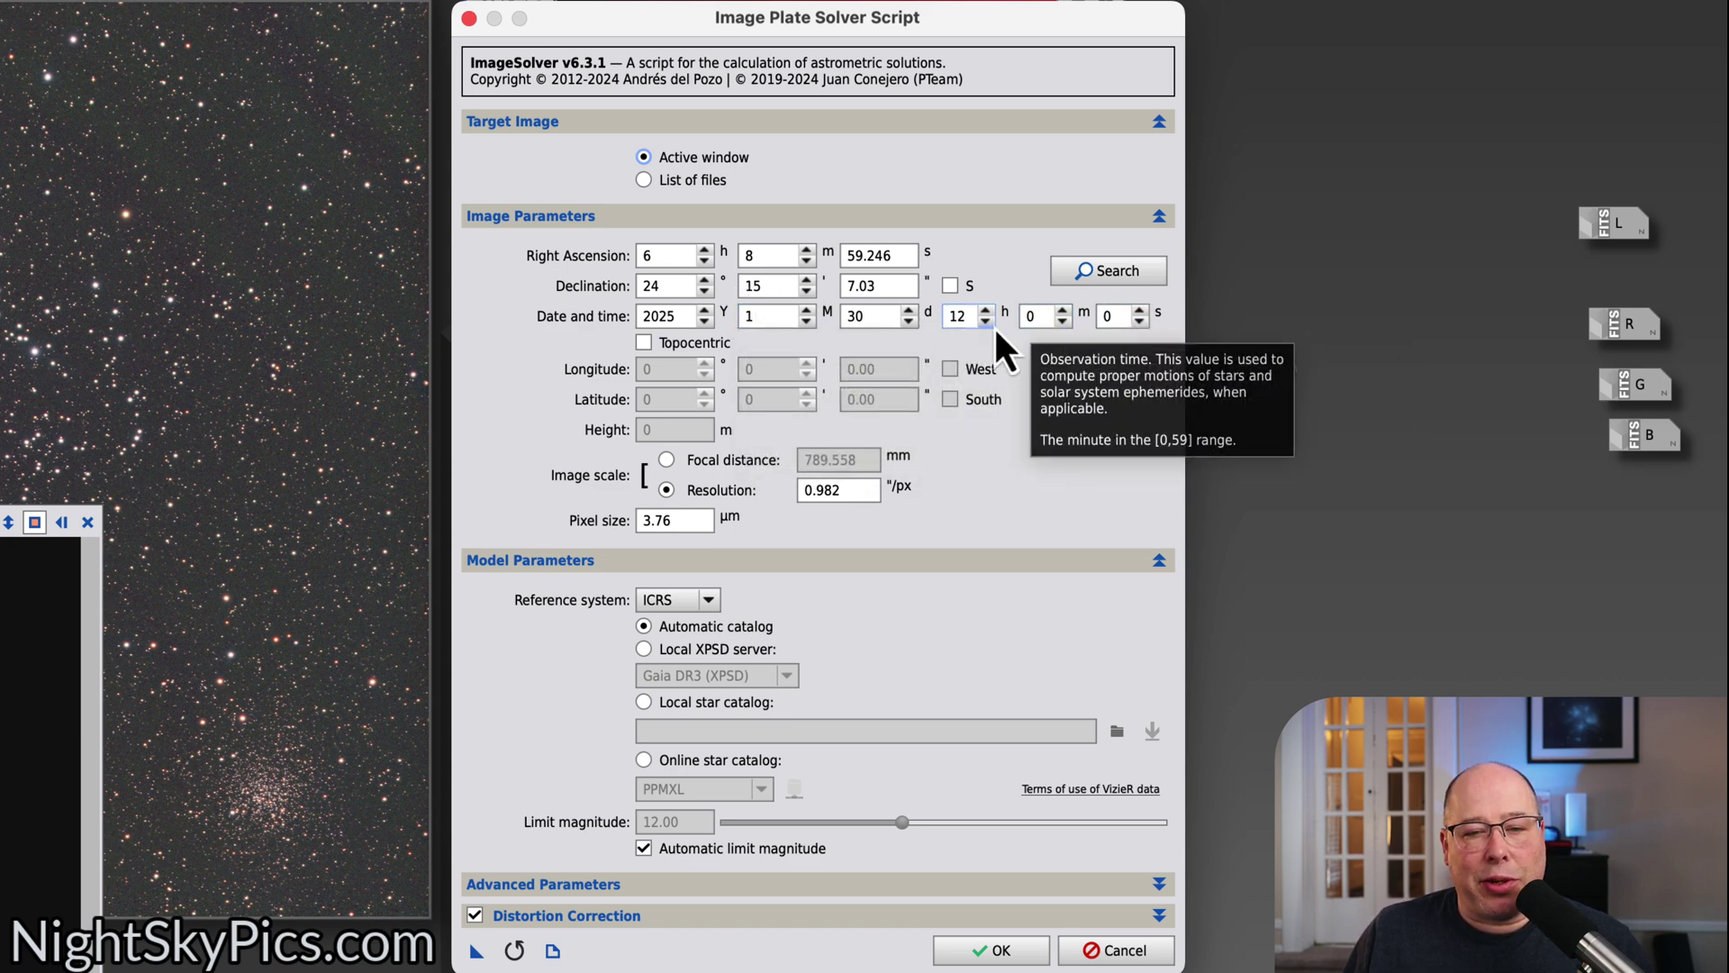
- Search online for m35 and accept M 35's coordinates, RA 6h 9m 5.280s, Dec 24° 20′ 9.60″
left_click(1102, 279)
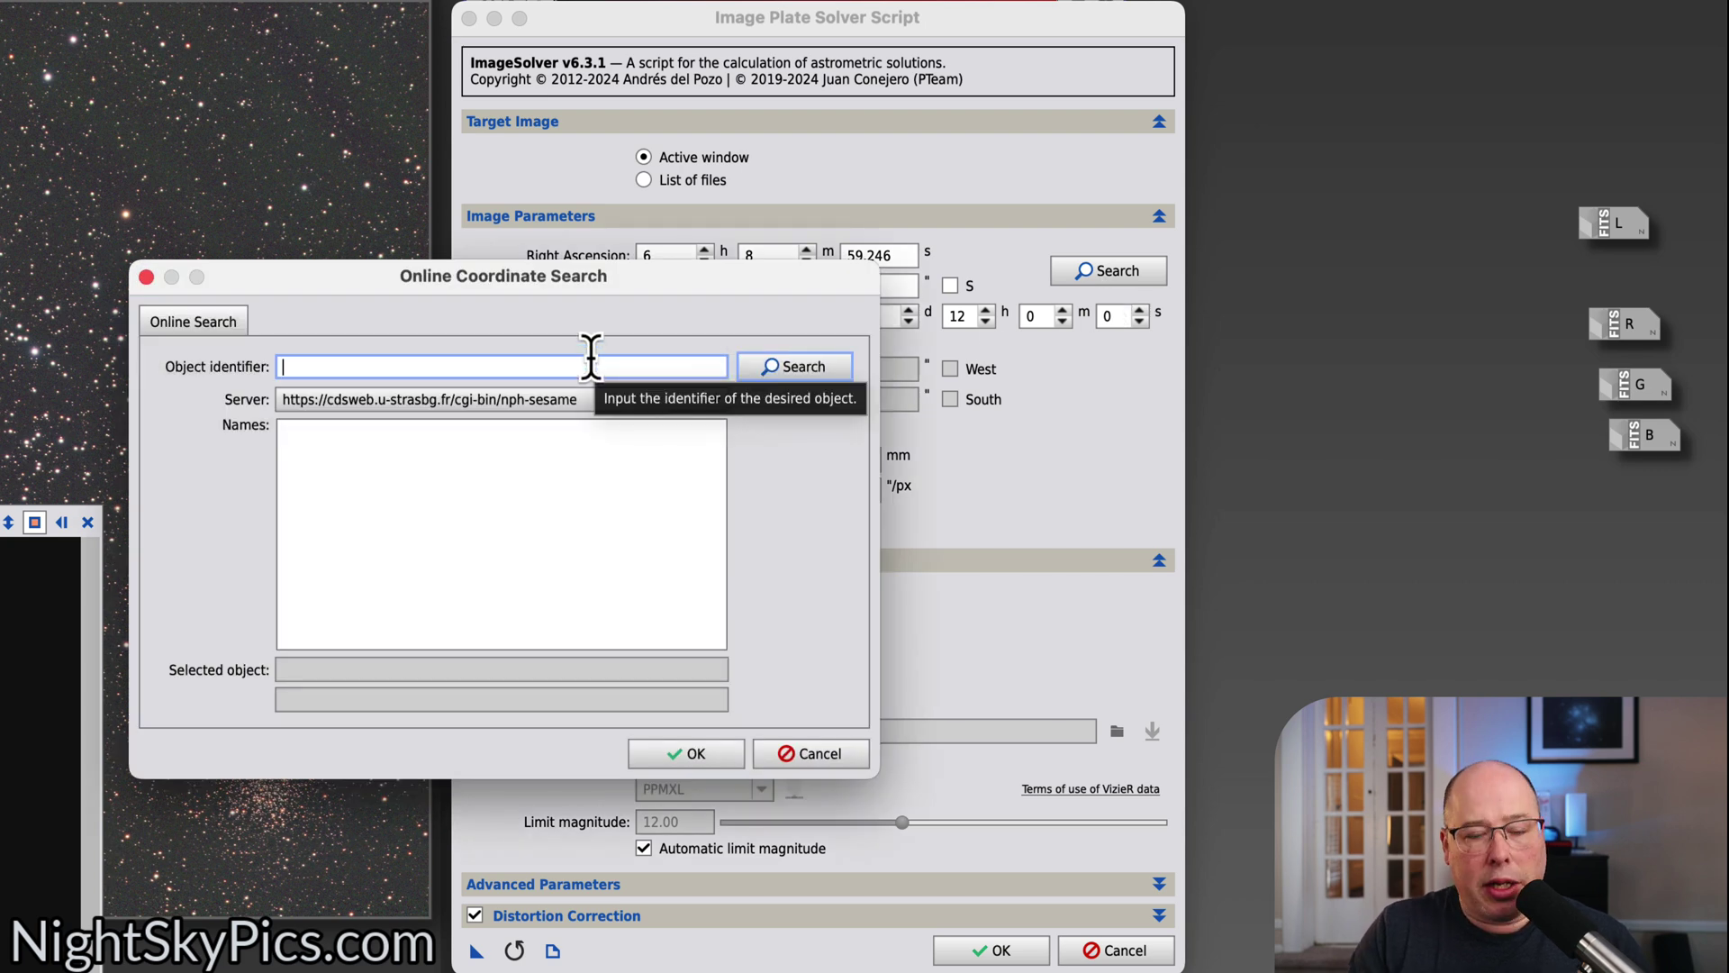
type("m35")
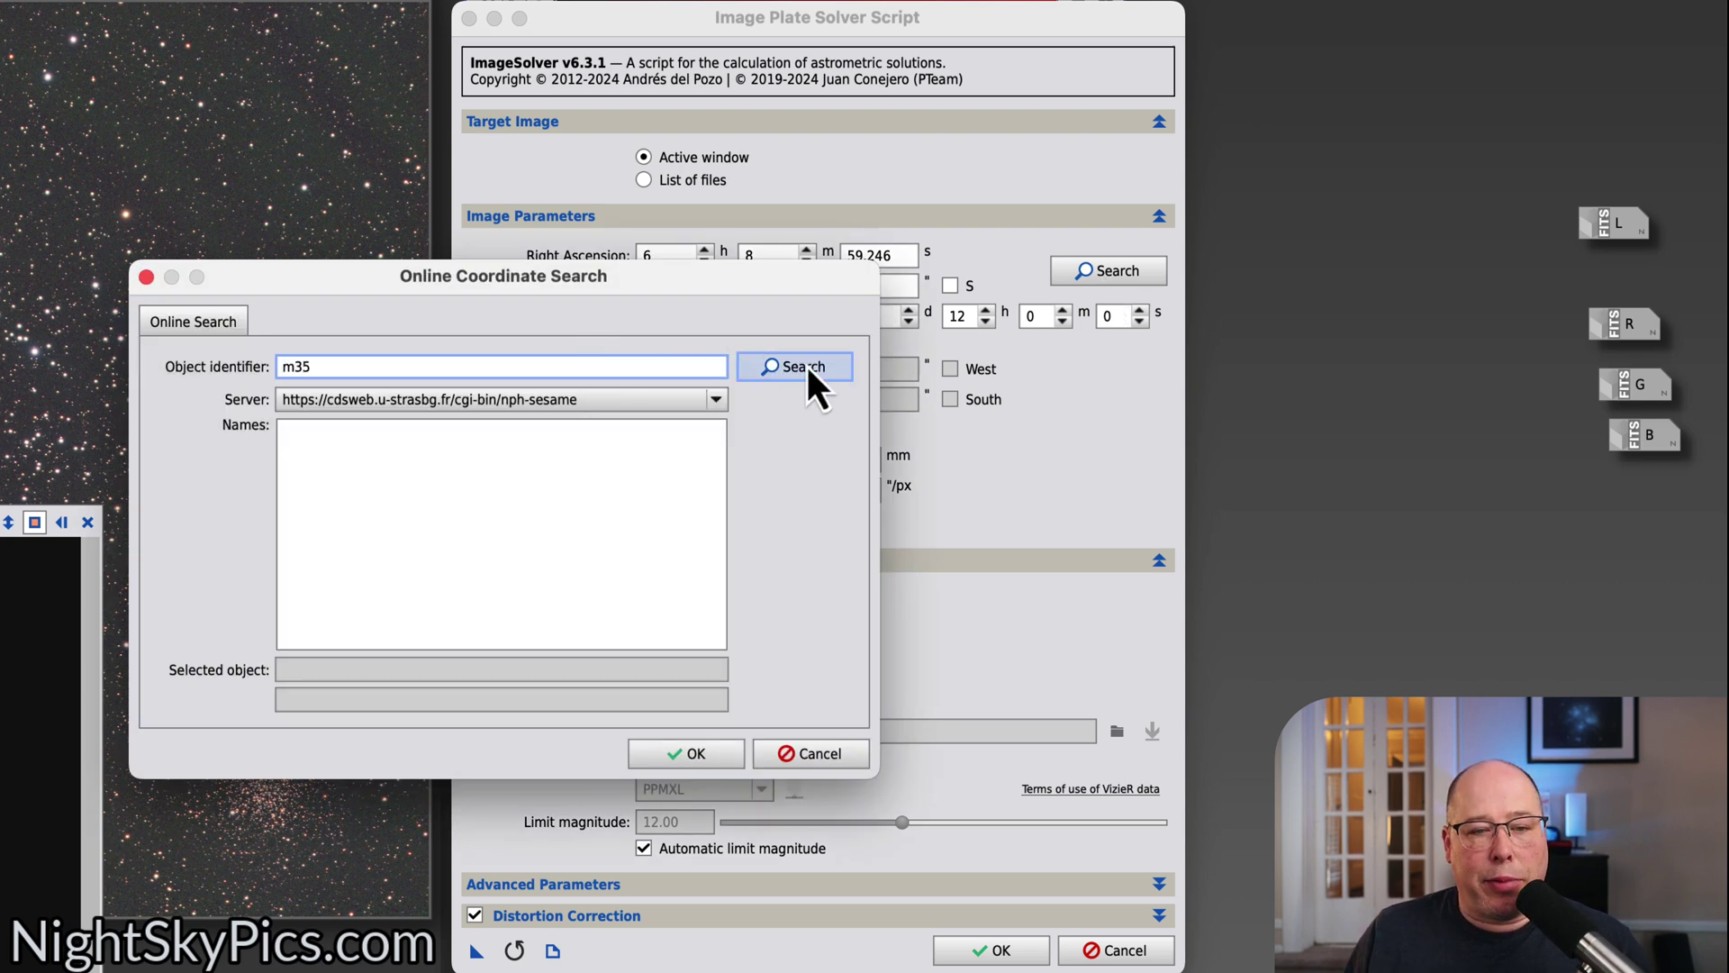
left_click(807, 364)
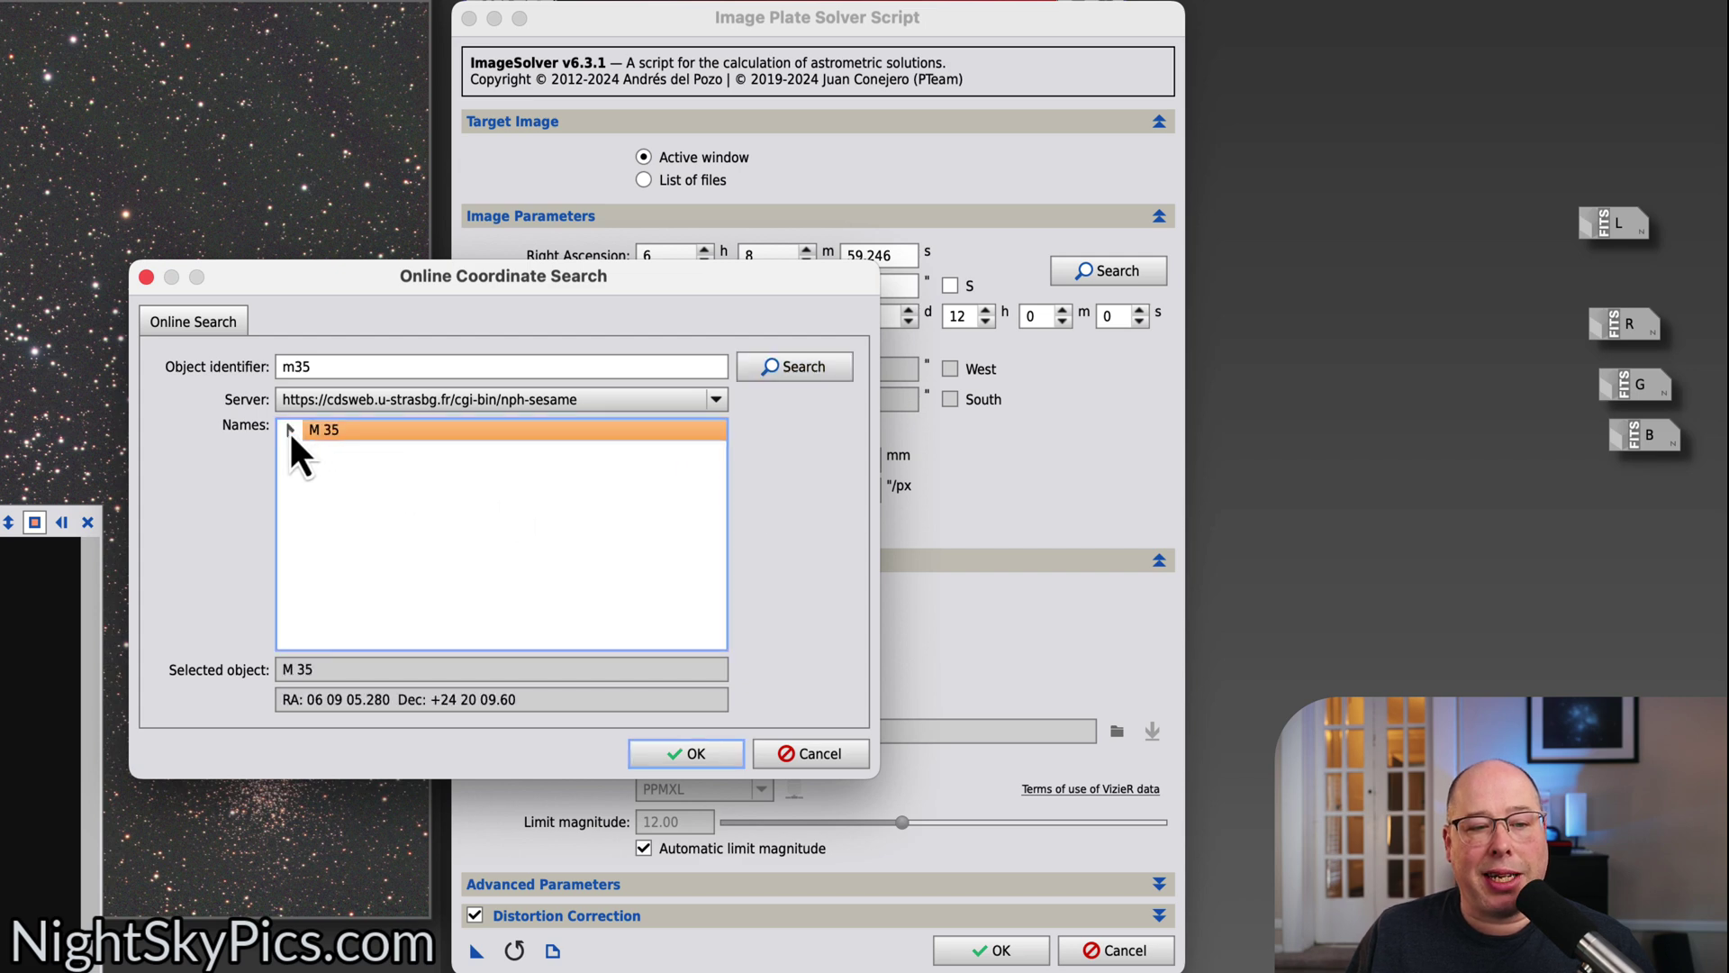
left_click(289, 430)
left_click(343, 450)
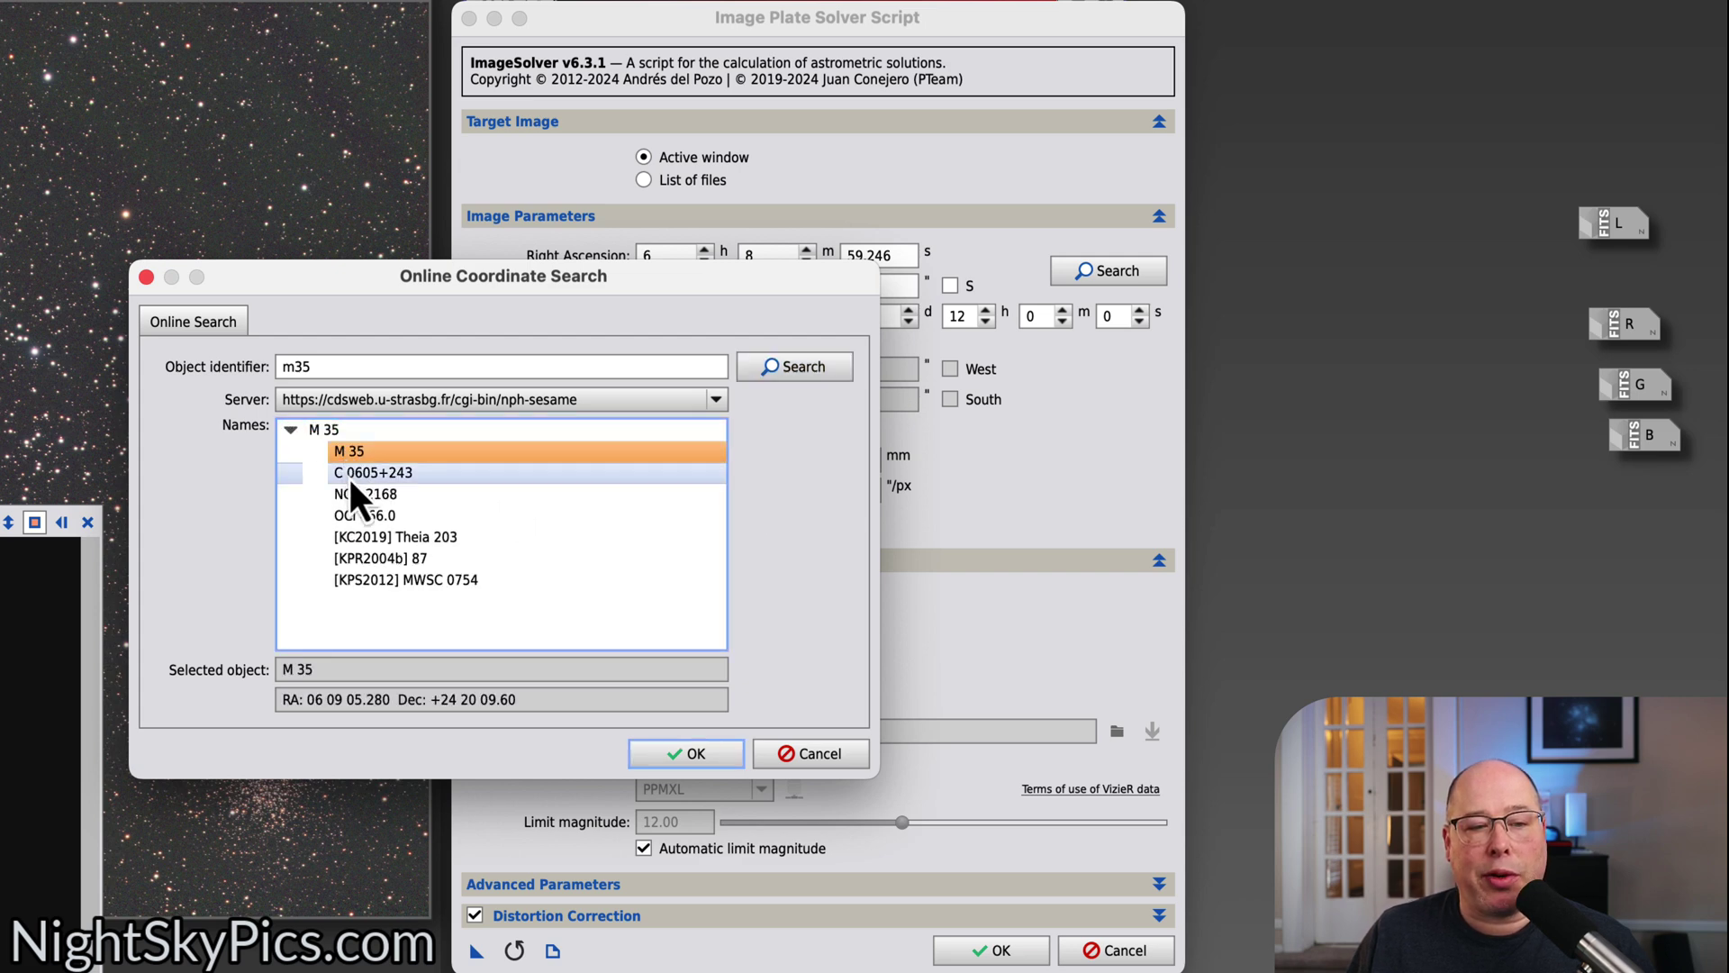
left_click(353, 494)
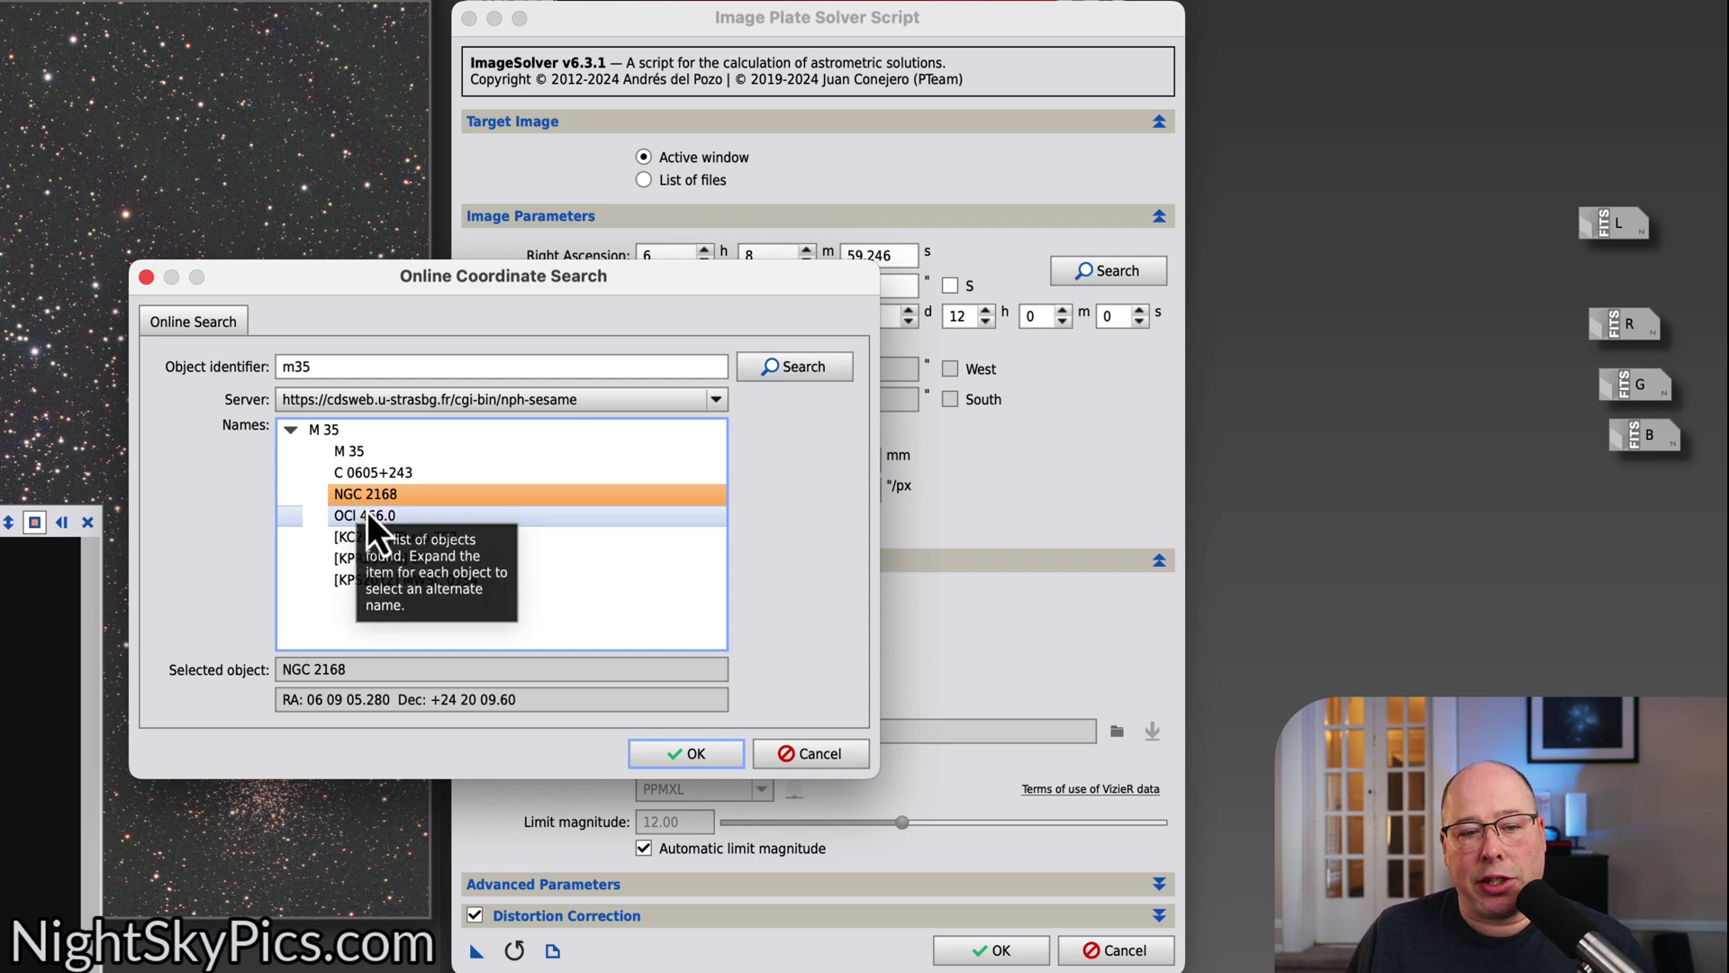
left_click(357, 453)
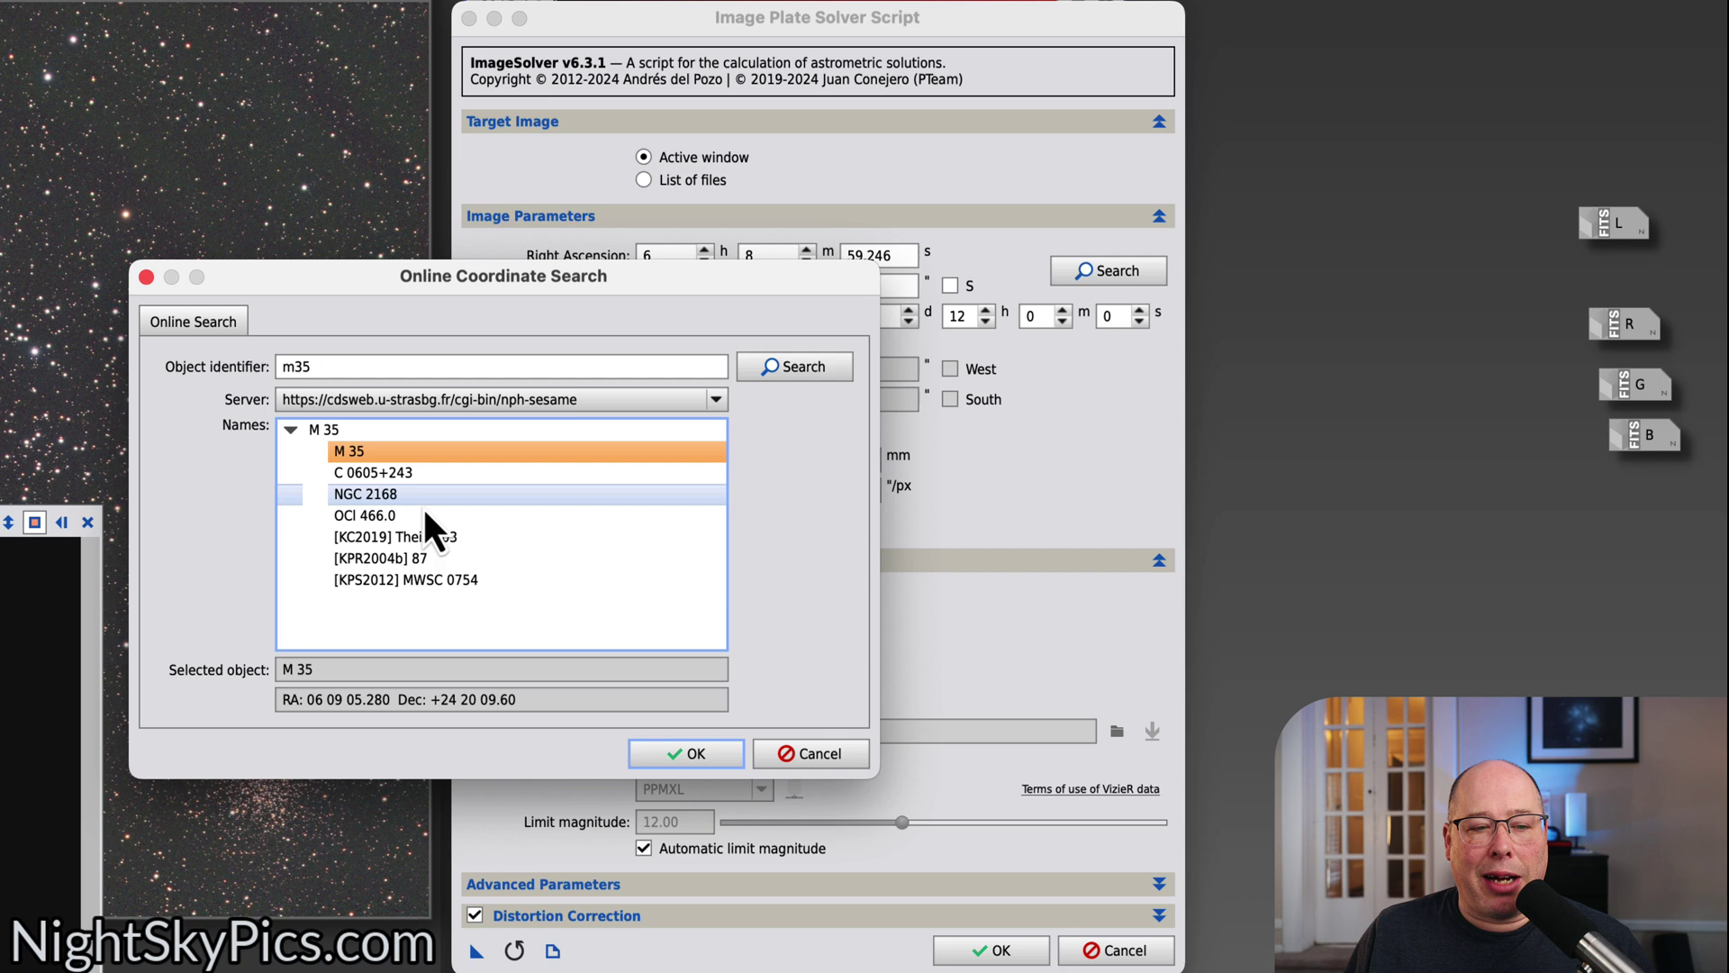
left_click(661, 748)
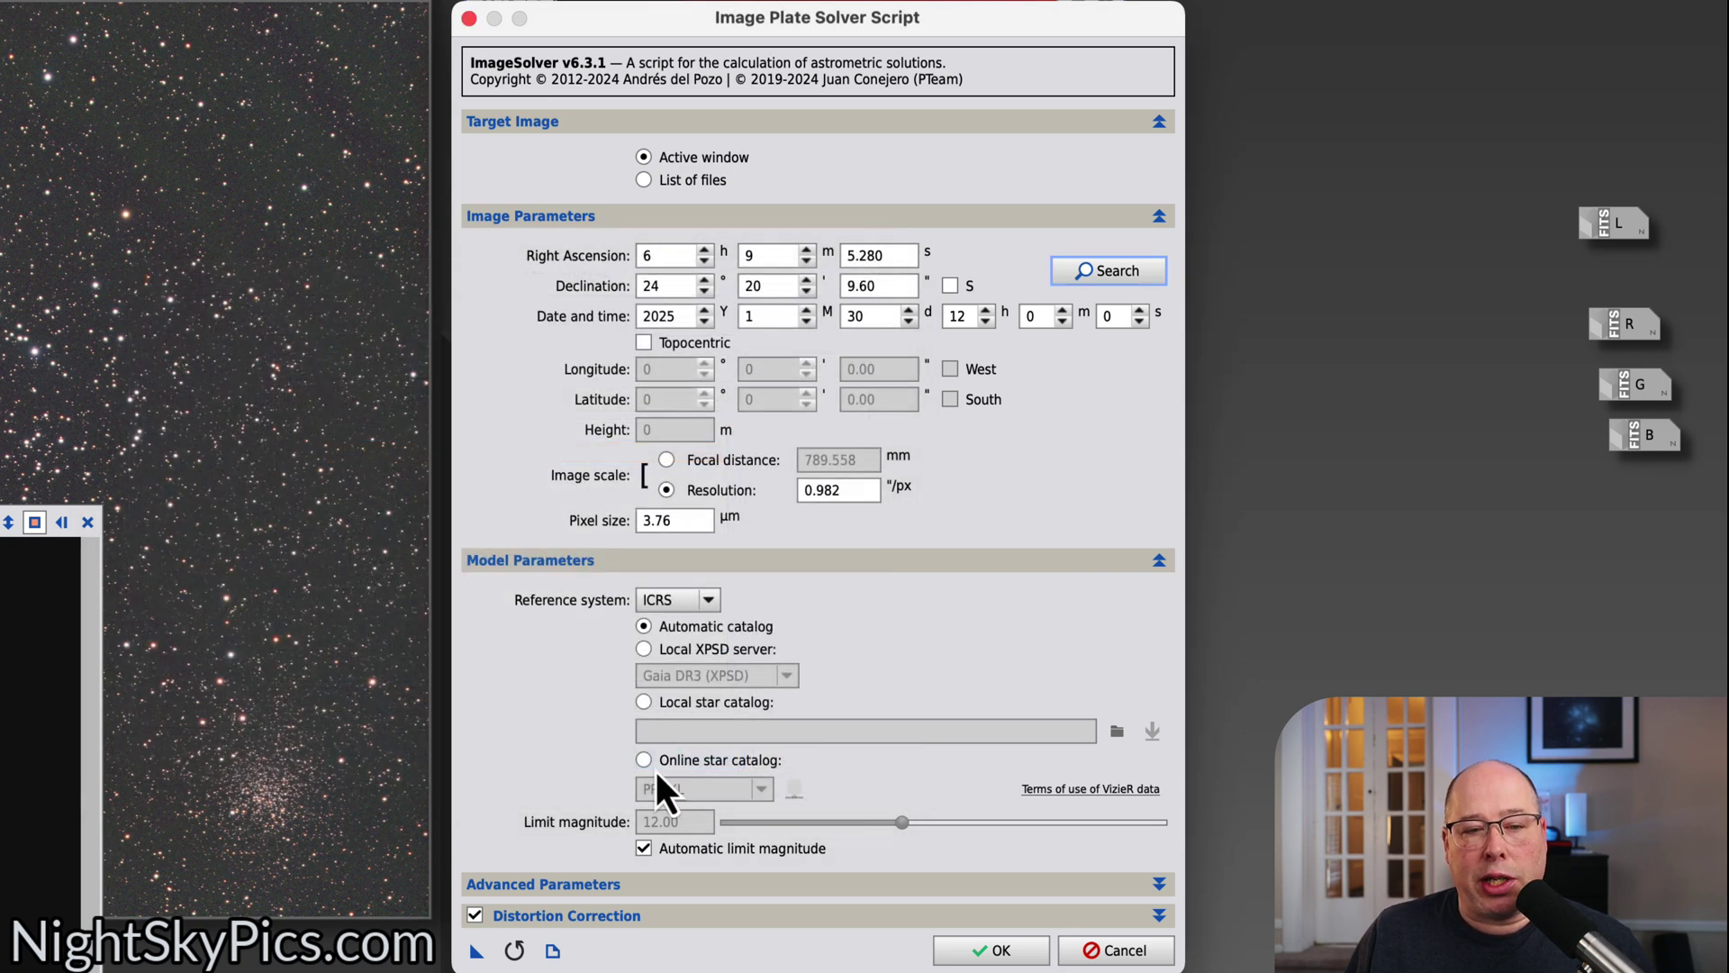
- Set the ImageSolver image scale to 805 mm focal distance with 3.76 µm pixel size
left_click(667, 460)
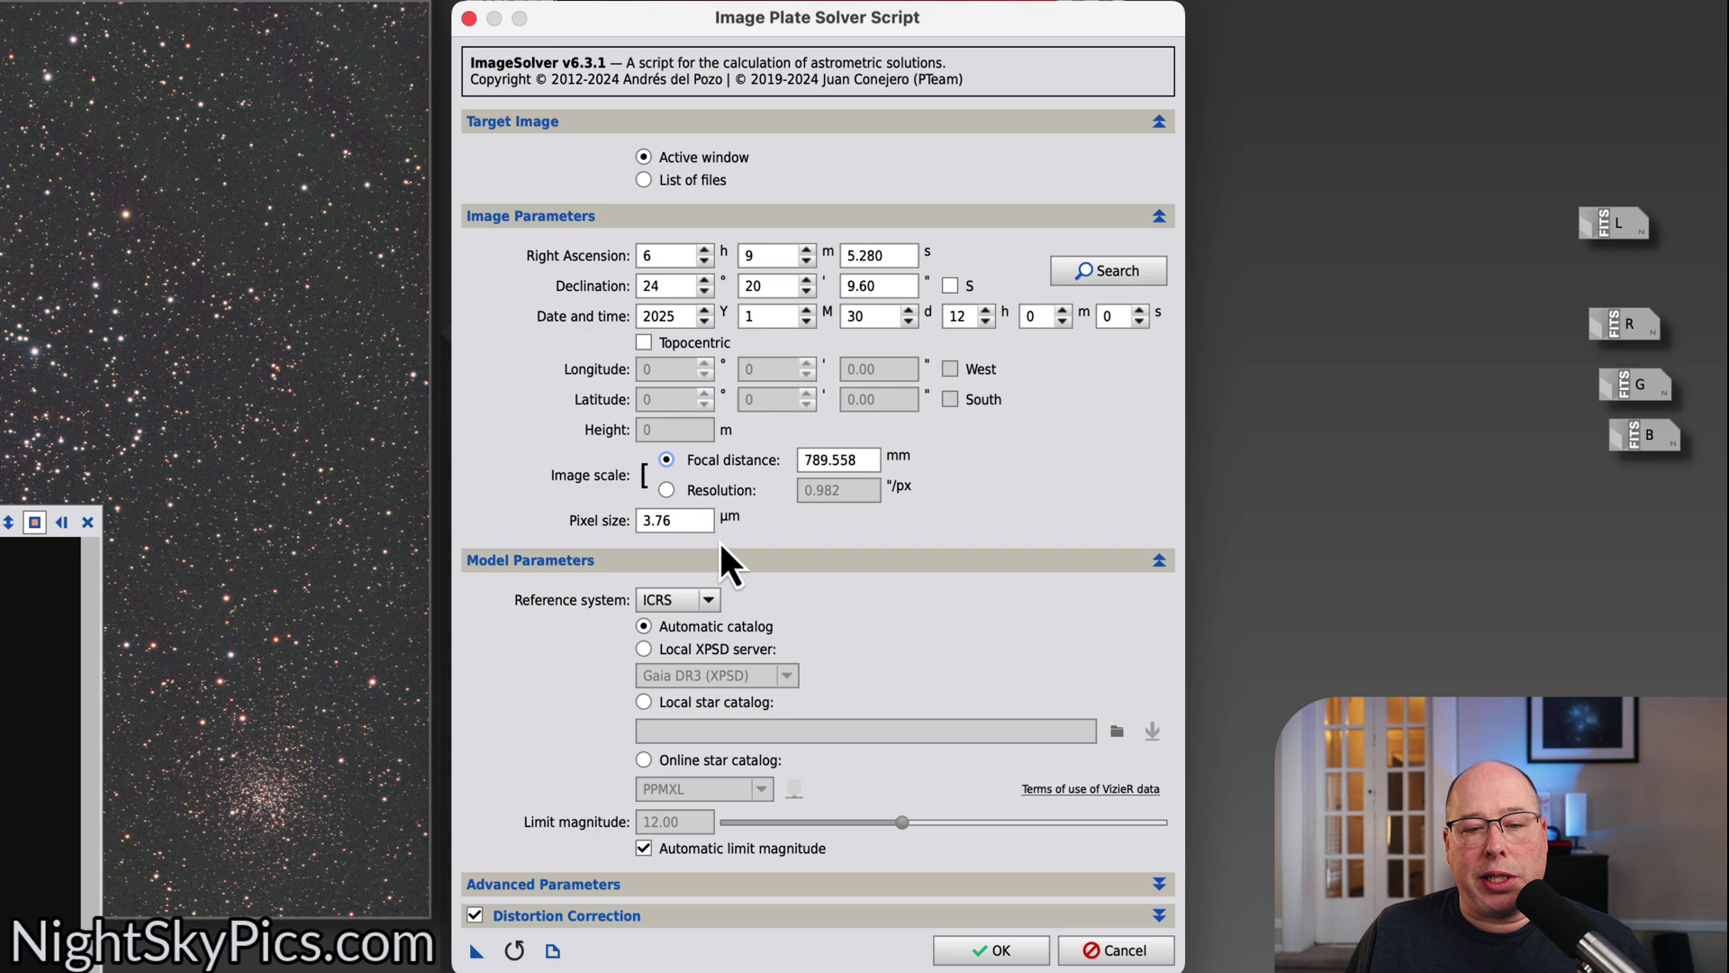
left_click_drag(876, 461, 802, 461)
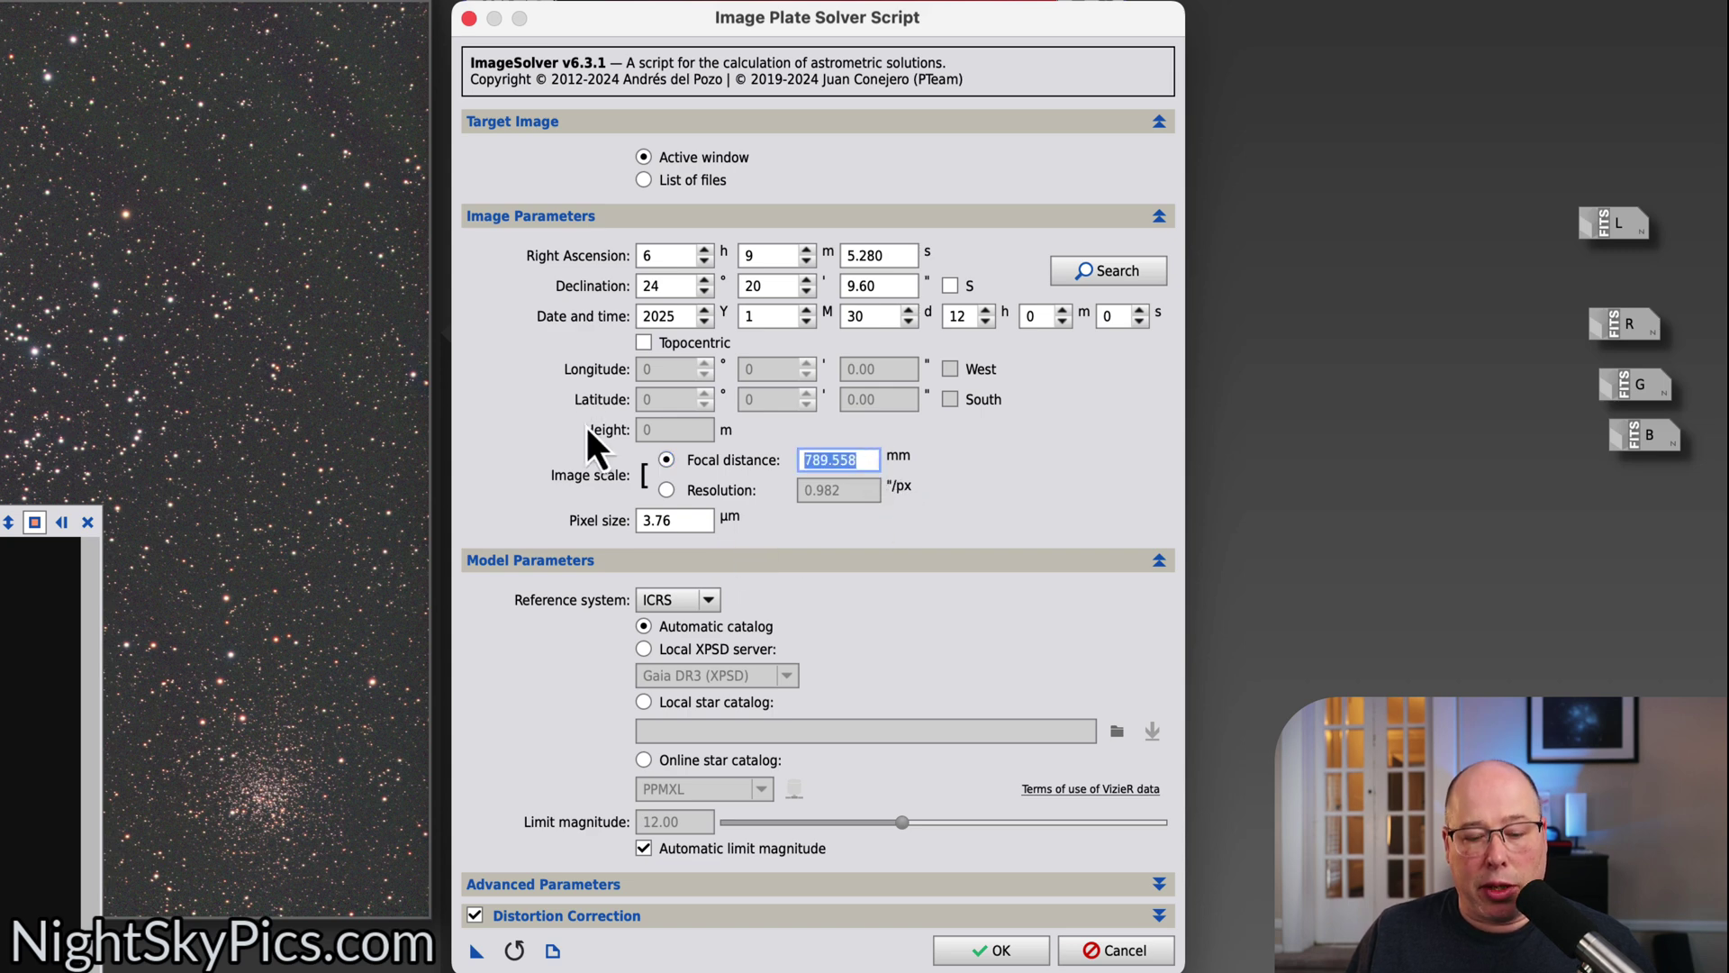
type("805")
key("Tab")
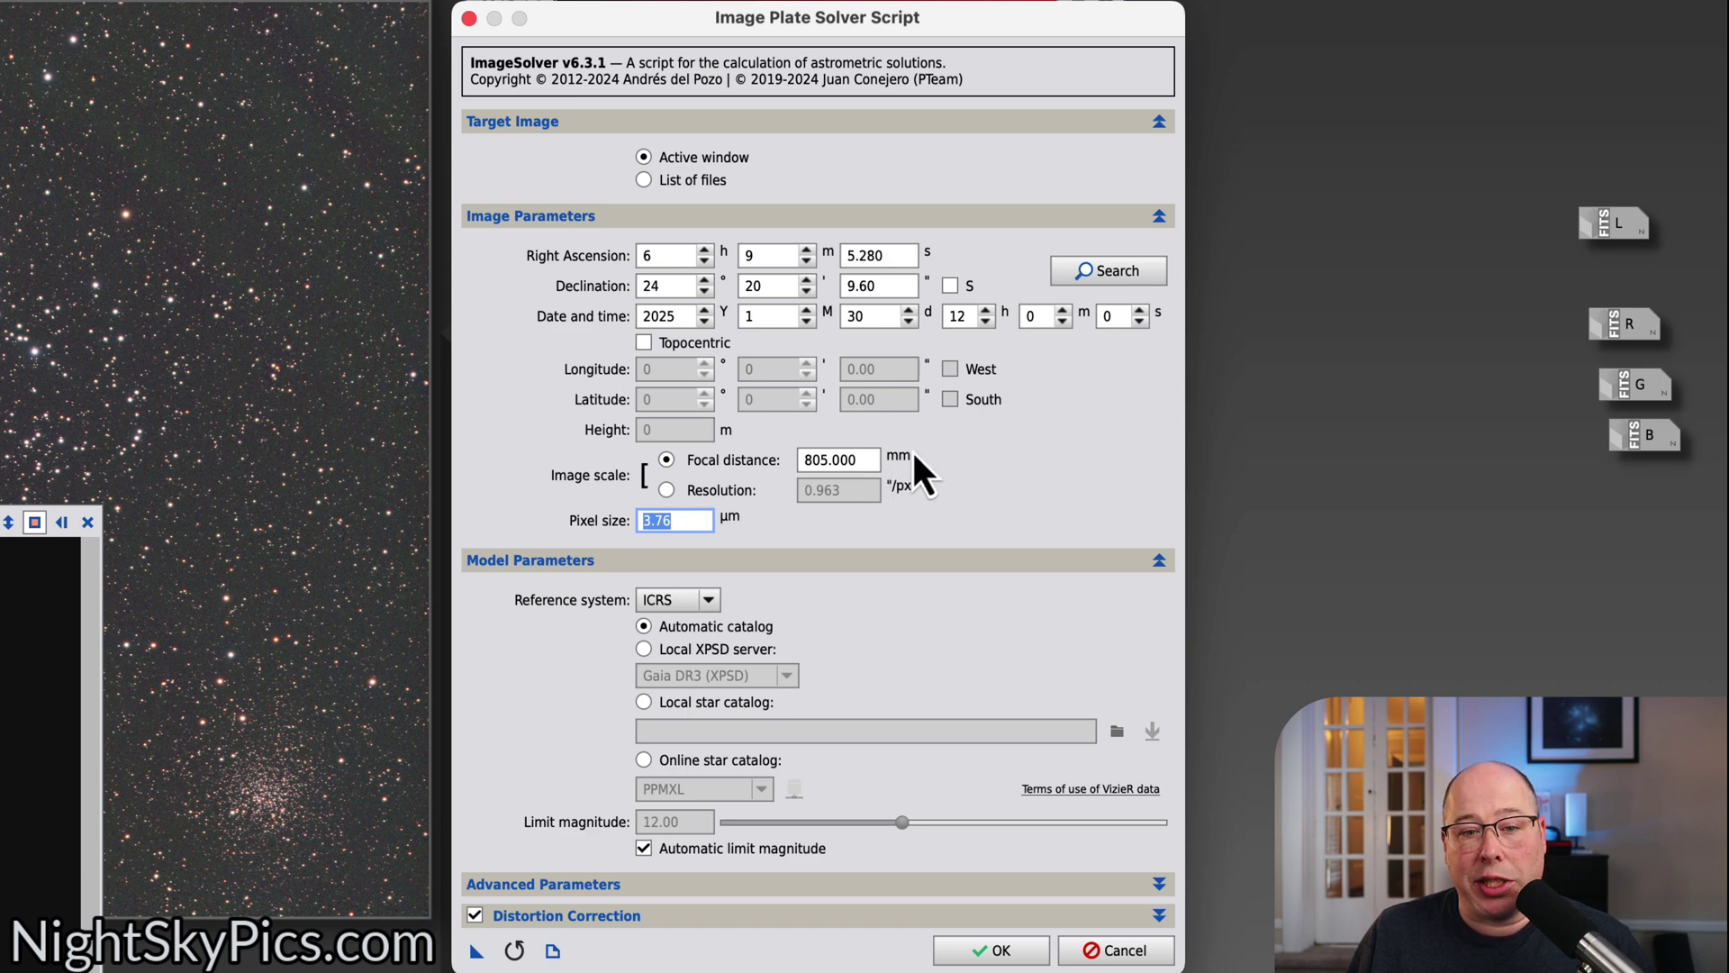
left_click(872, 459)
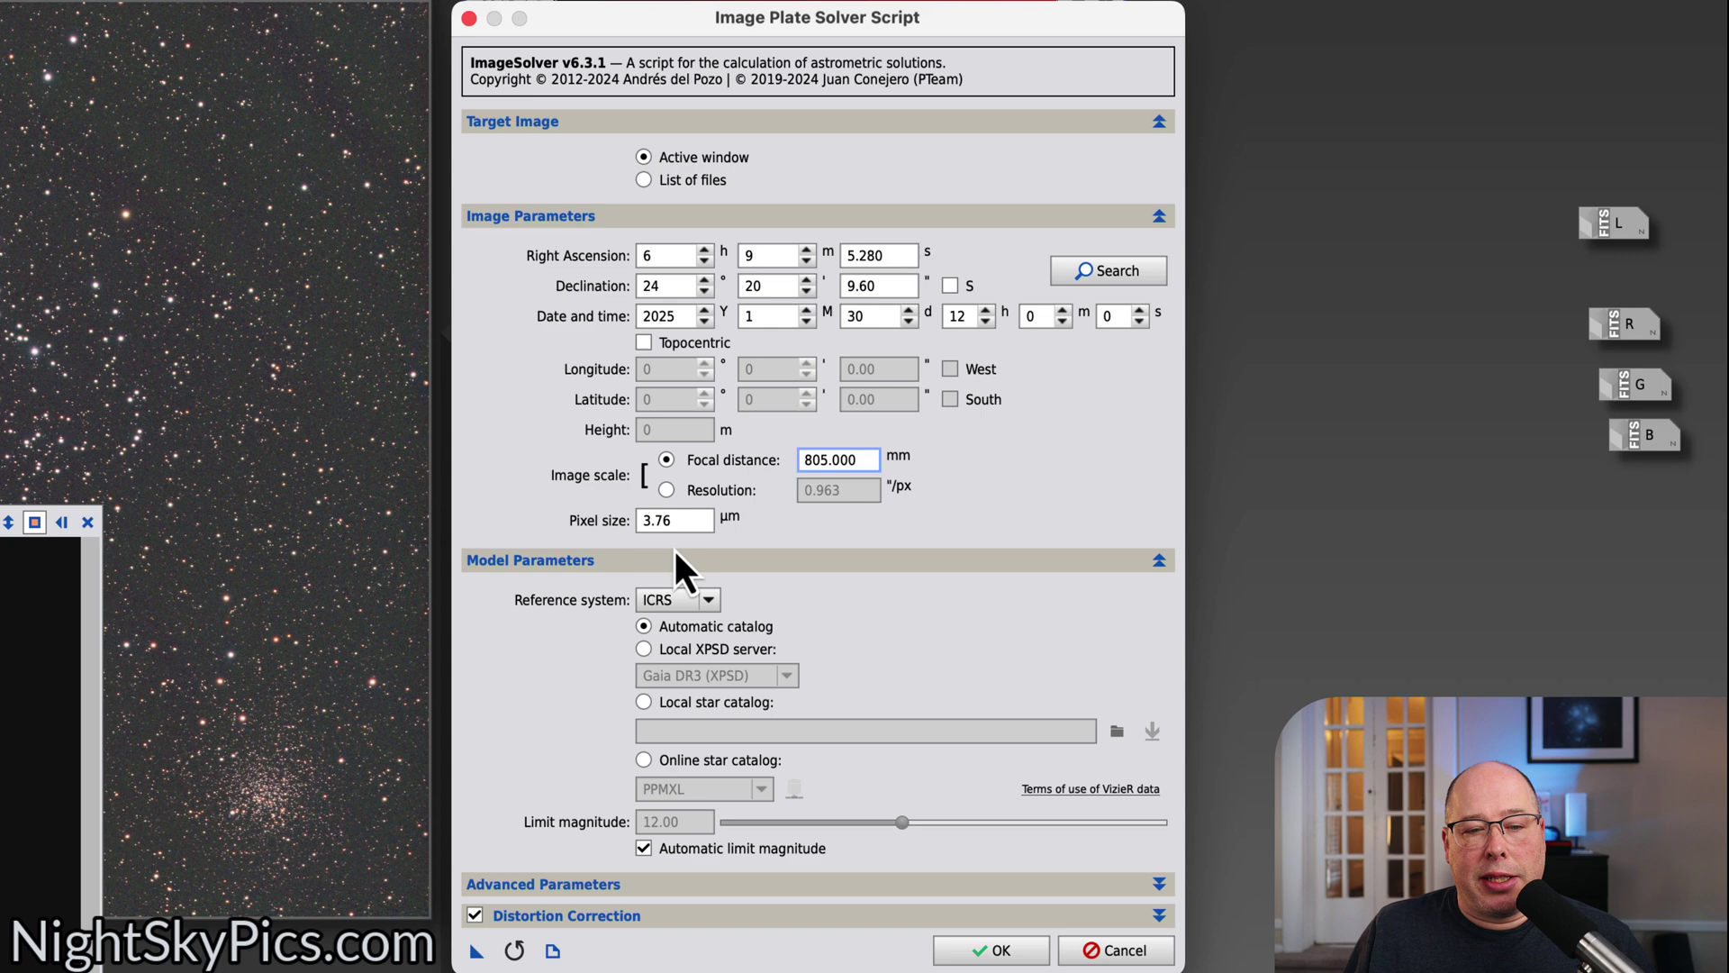
left_click(676, 520)
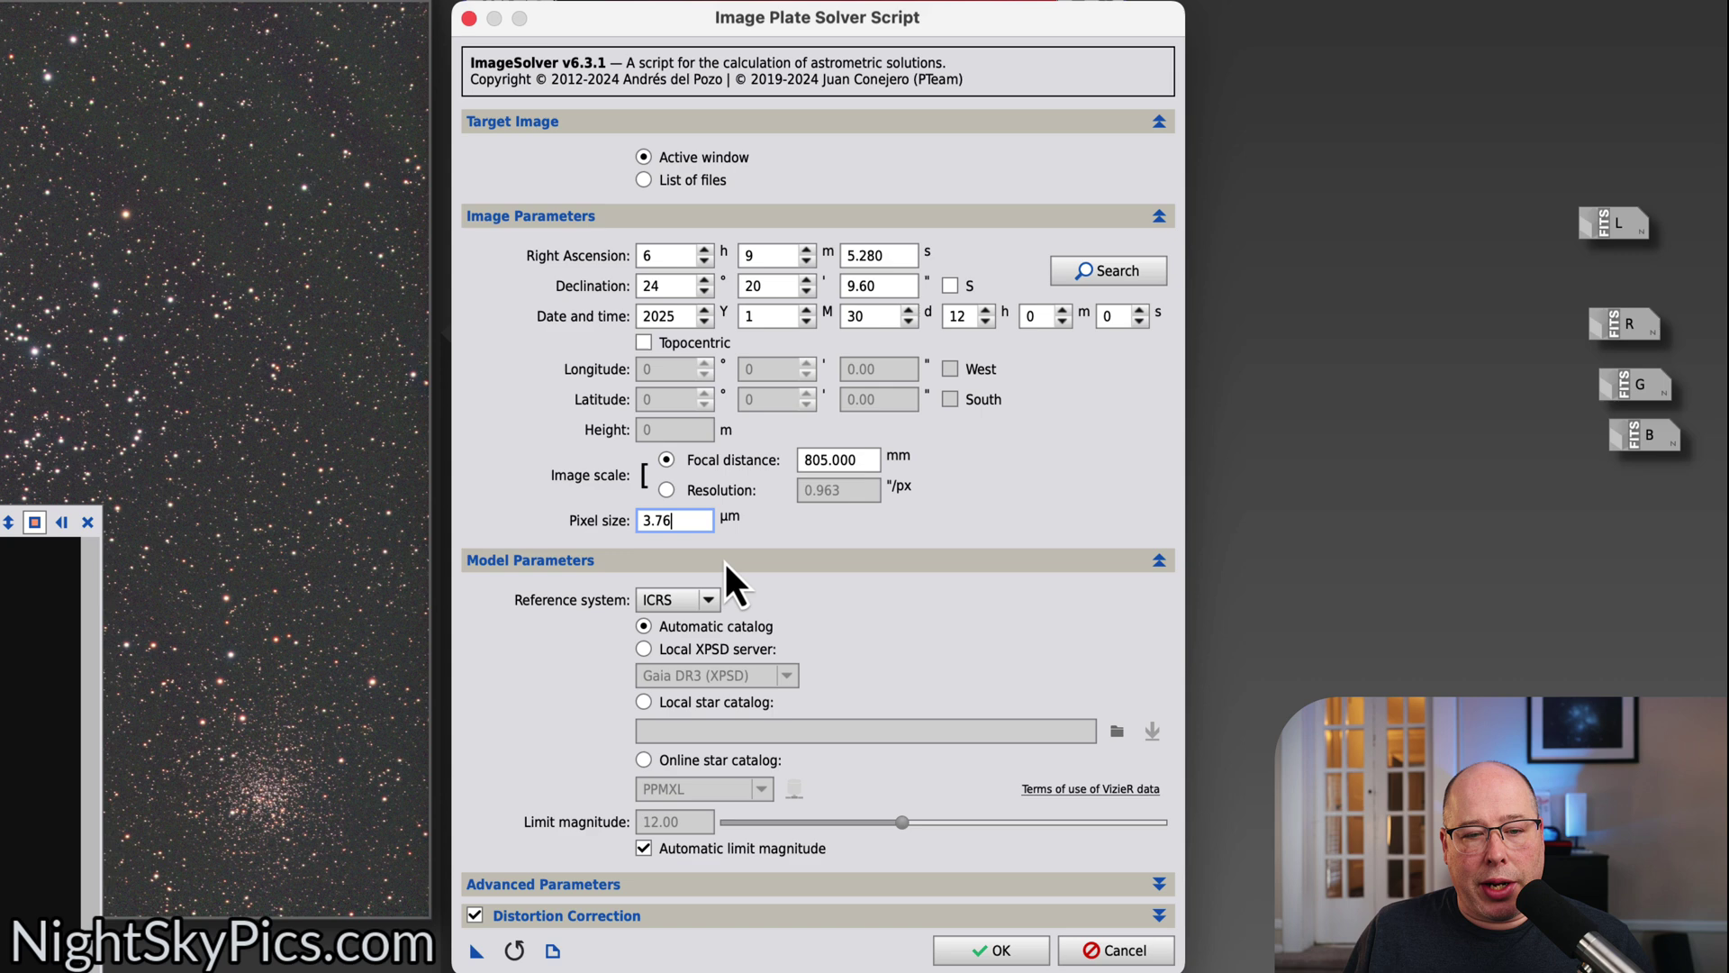
- Commit the 805 mm focal distance entry and run ImageSolver on the M35 image
left_click(821, 460)
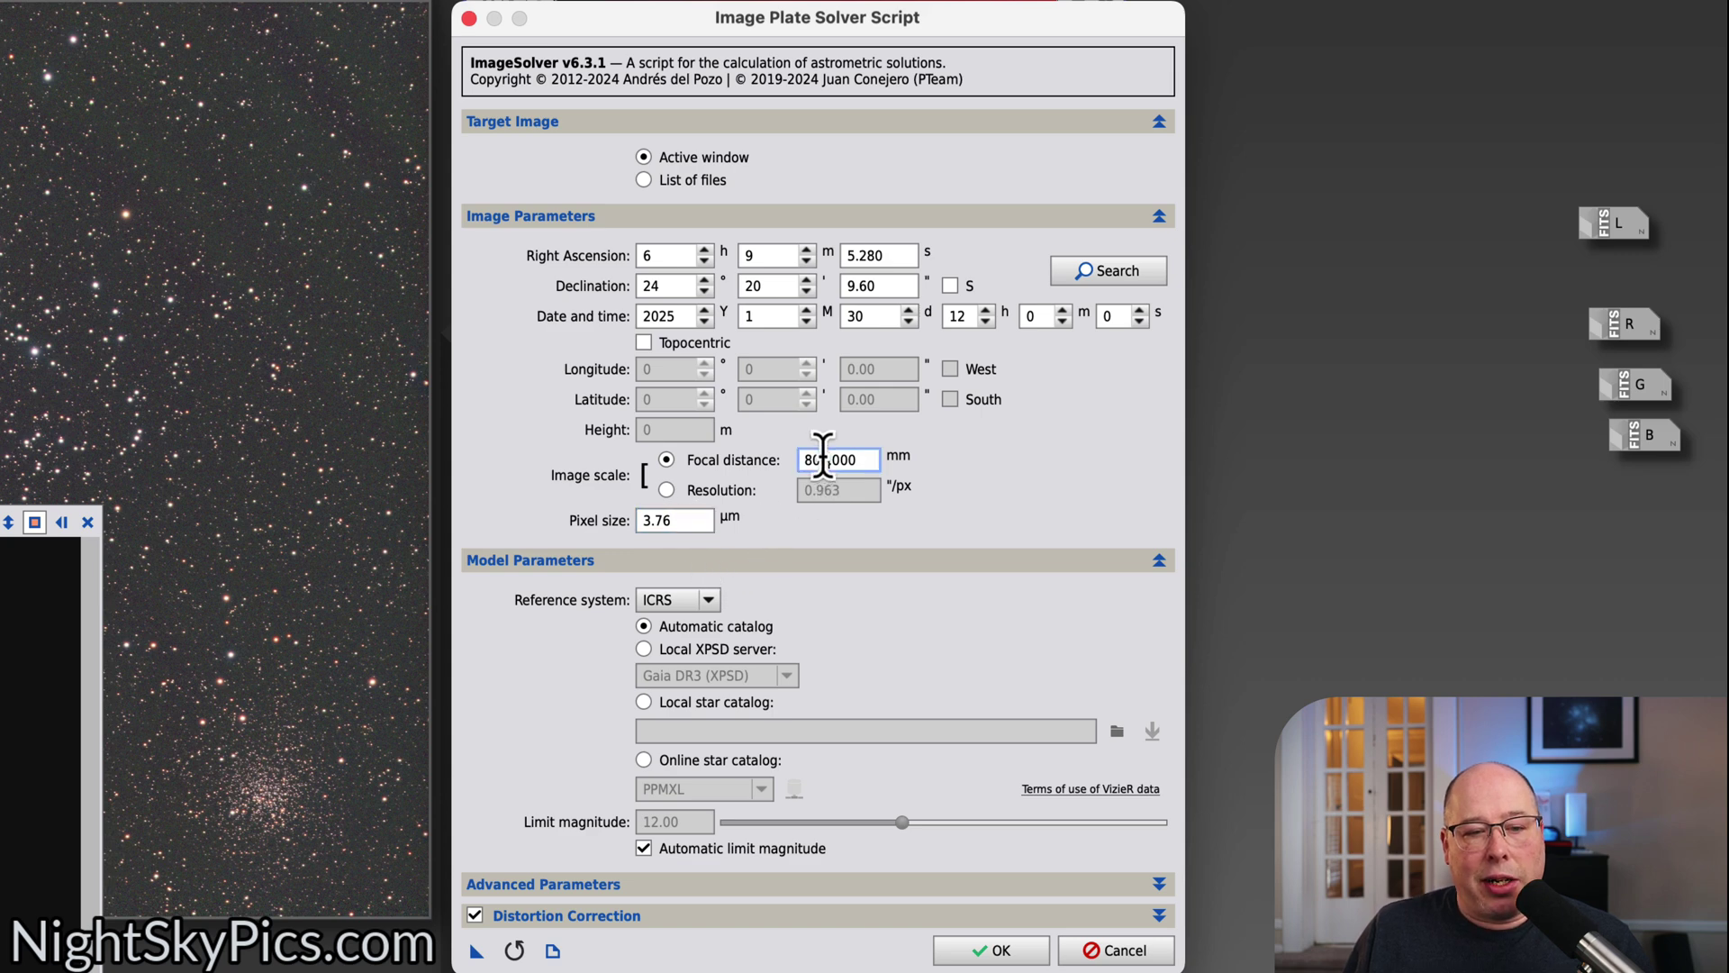
left_click(674, 316)
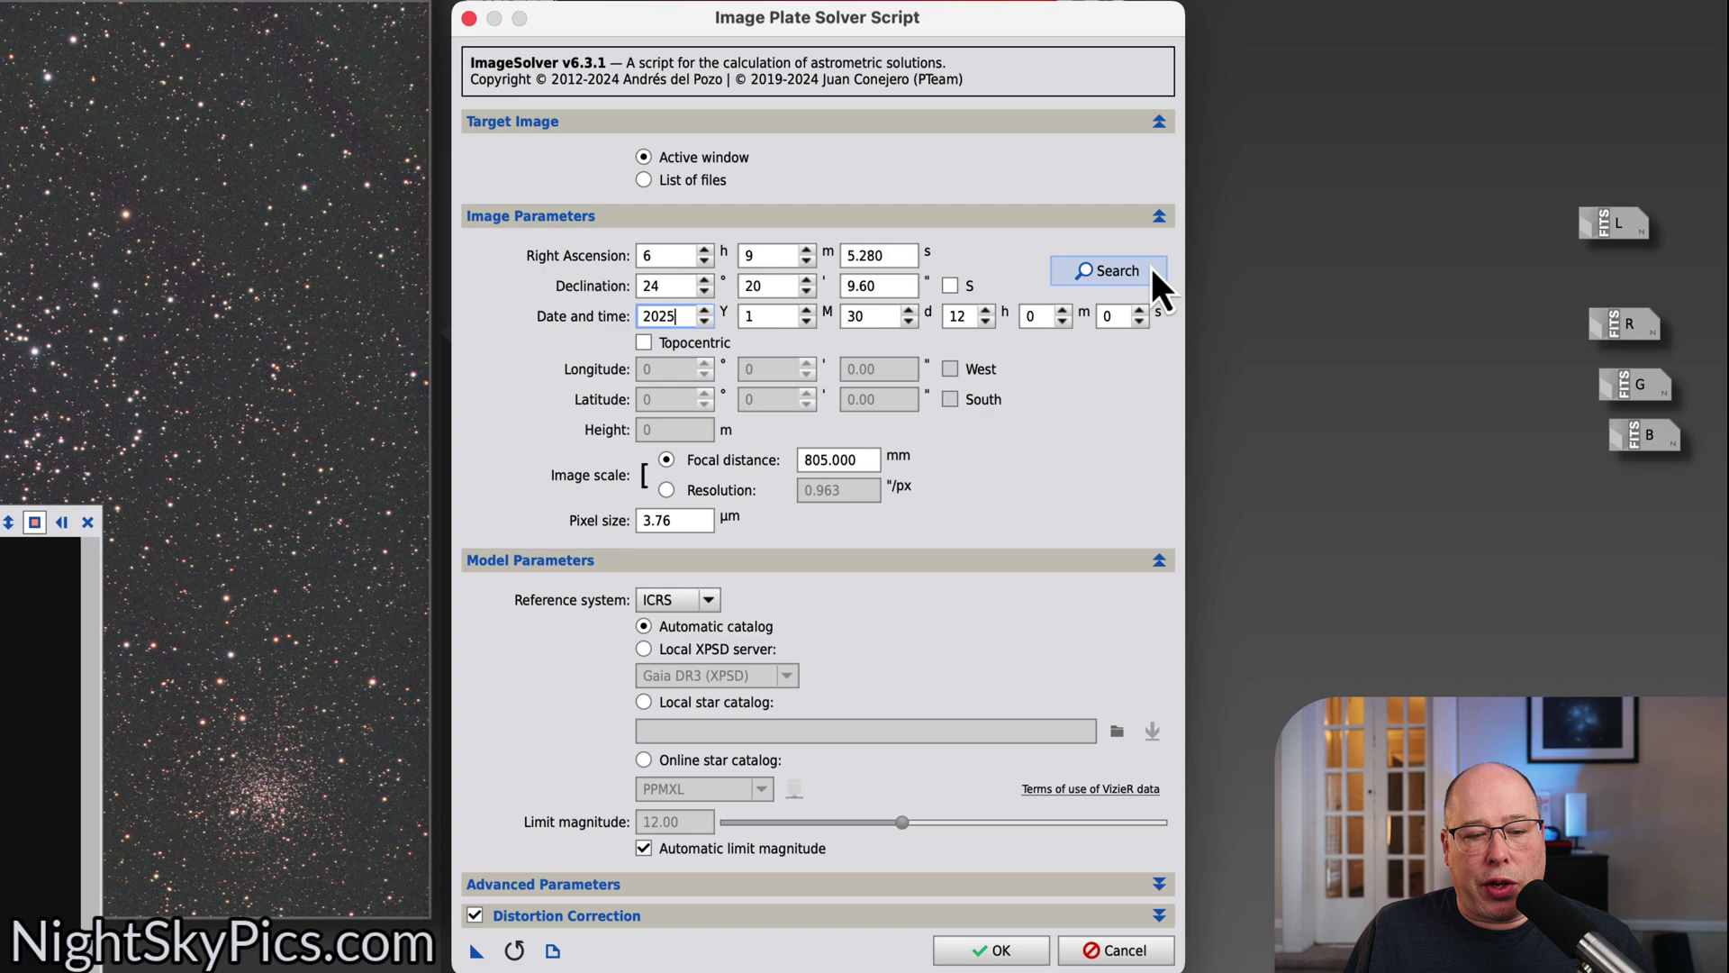
left_click(998, 950)
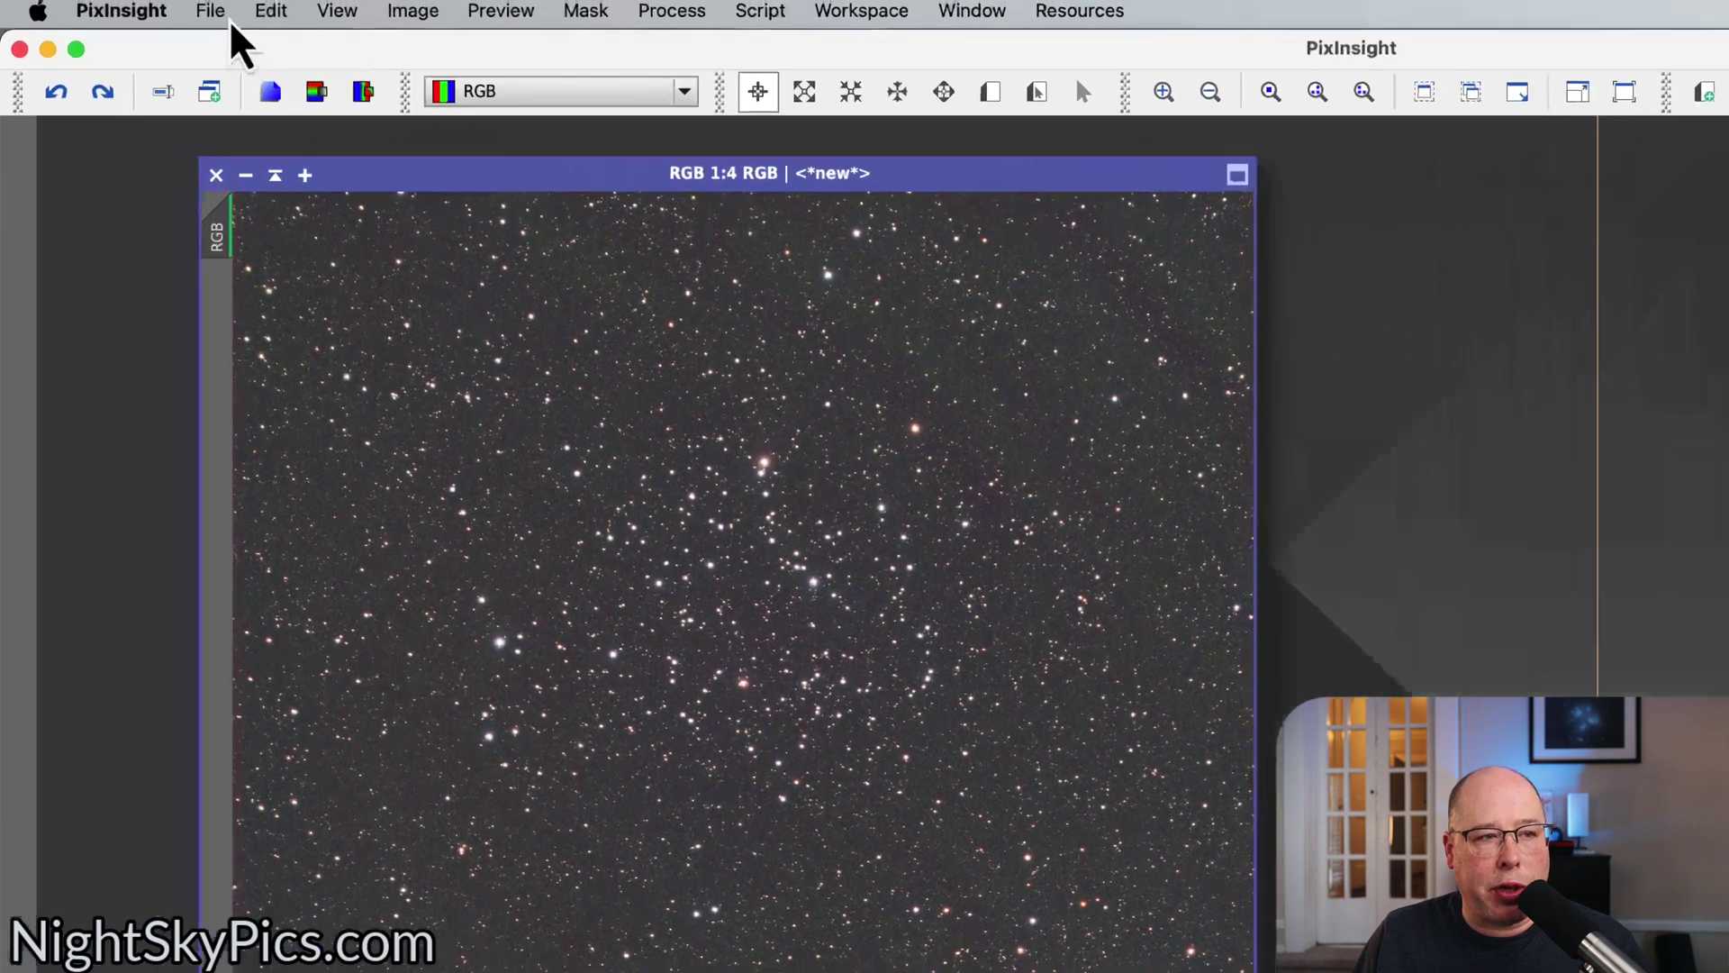
left_click(218, 12)
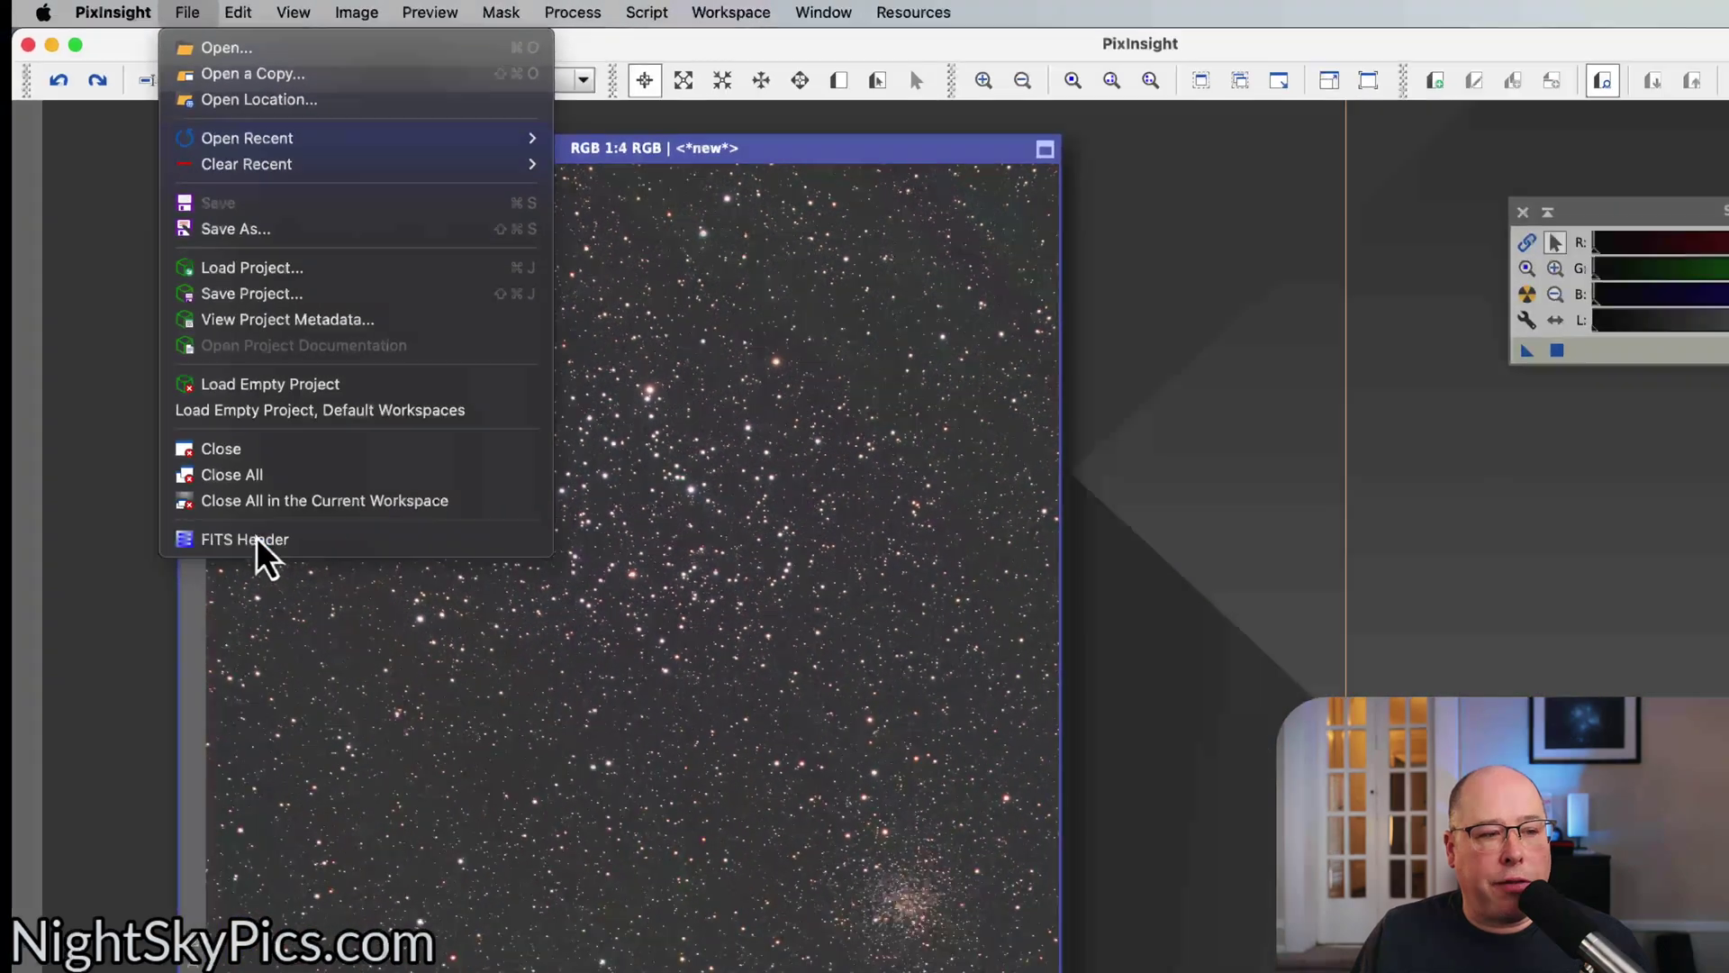
left_click(379, 821)
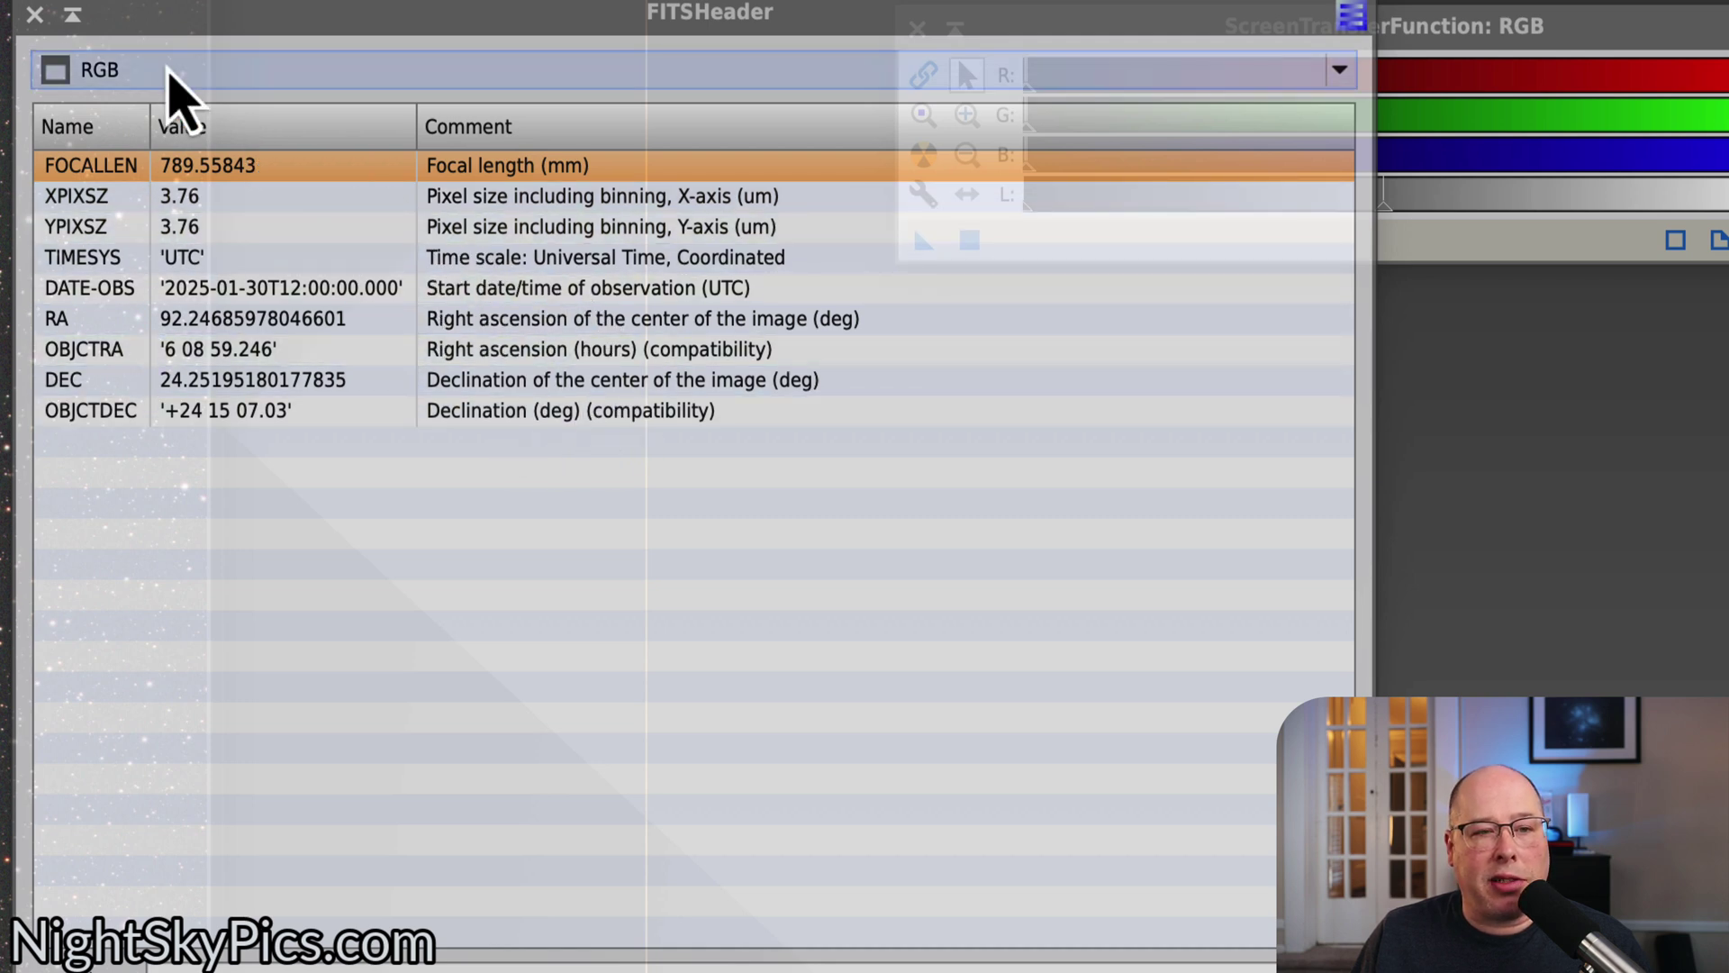
mouse_move(184, 83)
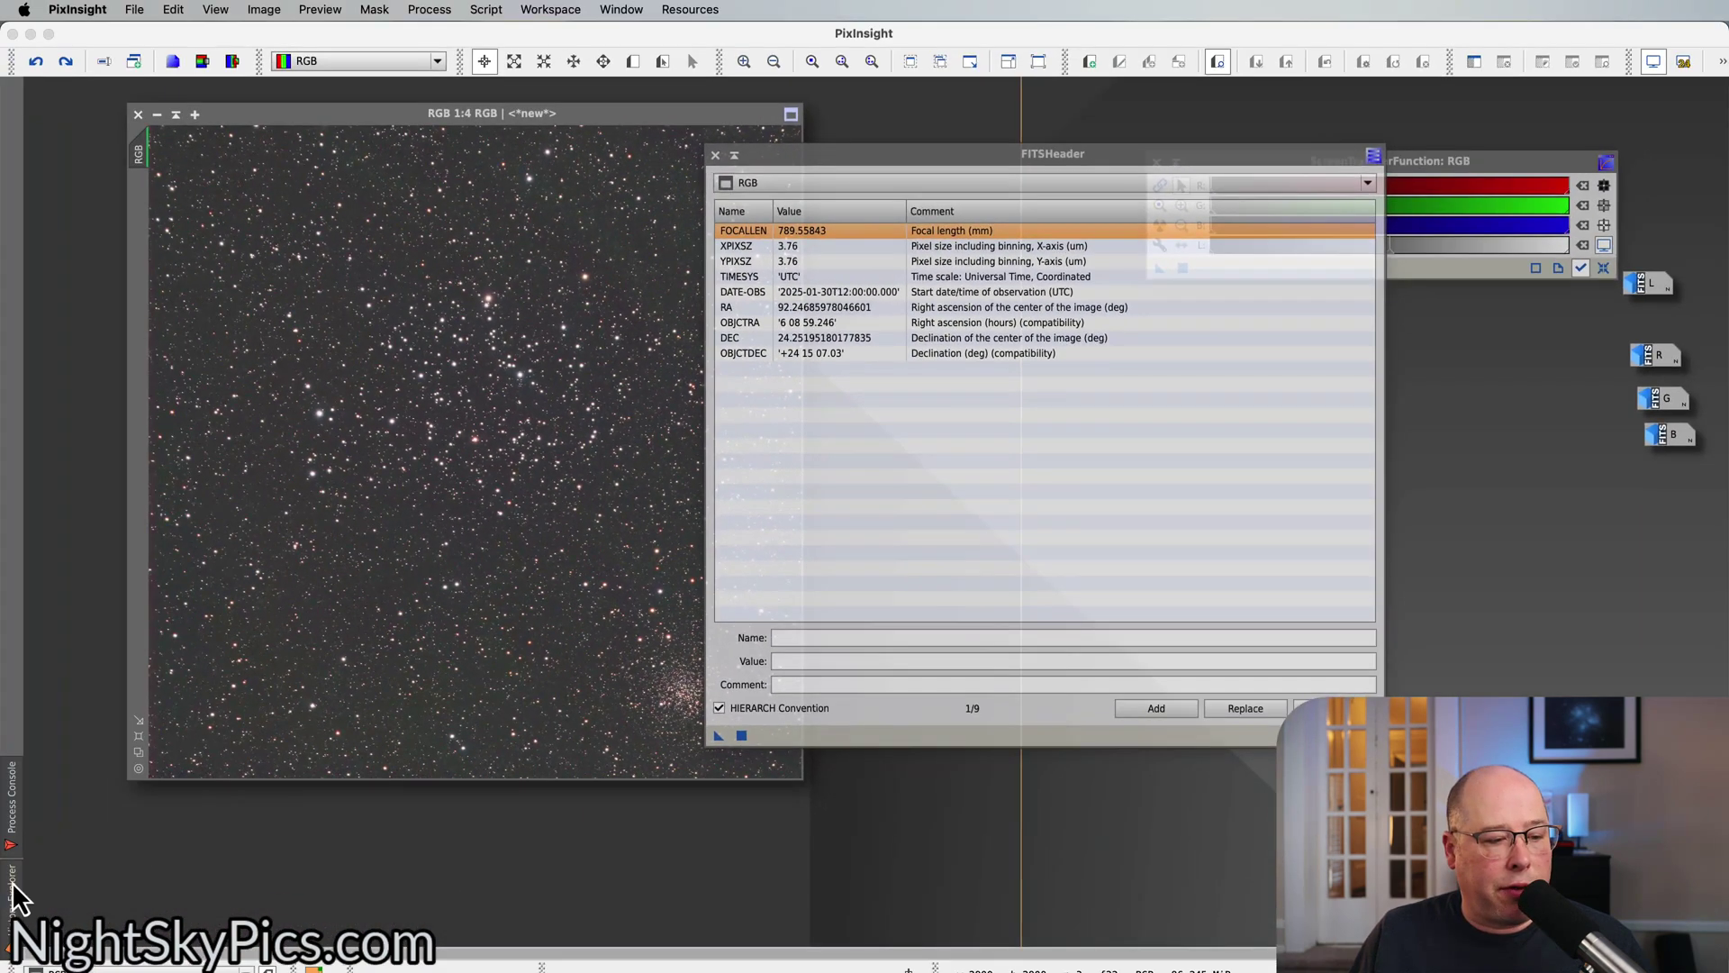
left_click(15, 900)
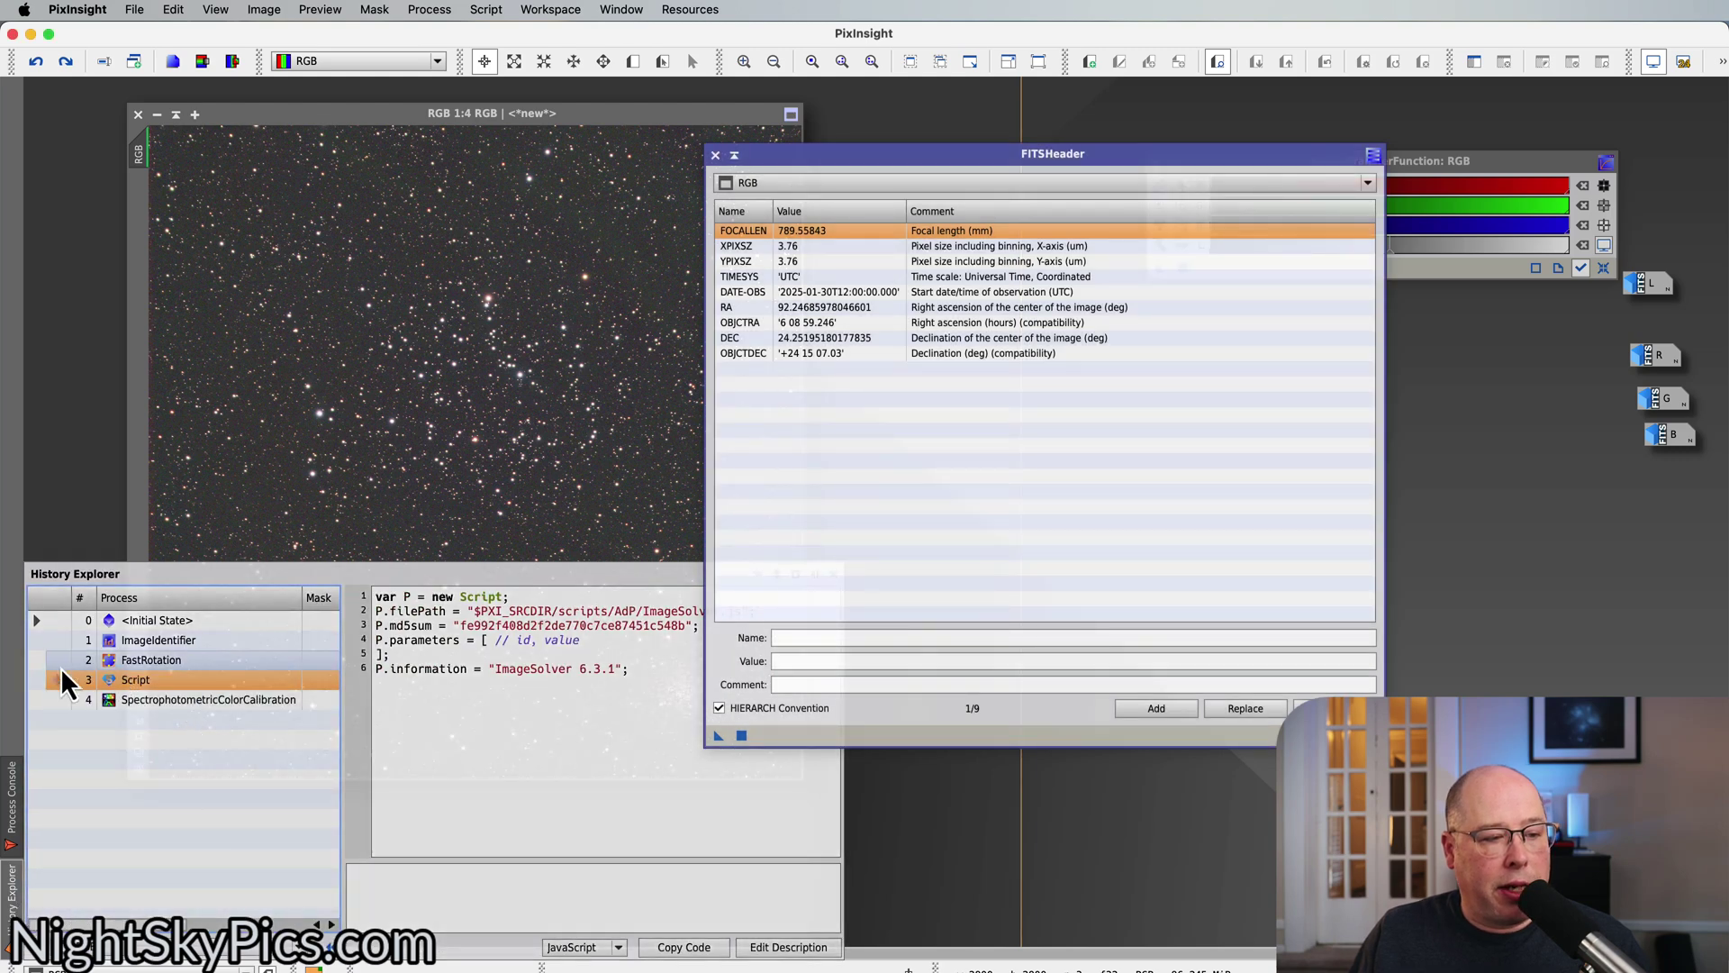
left_click(61, 663)
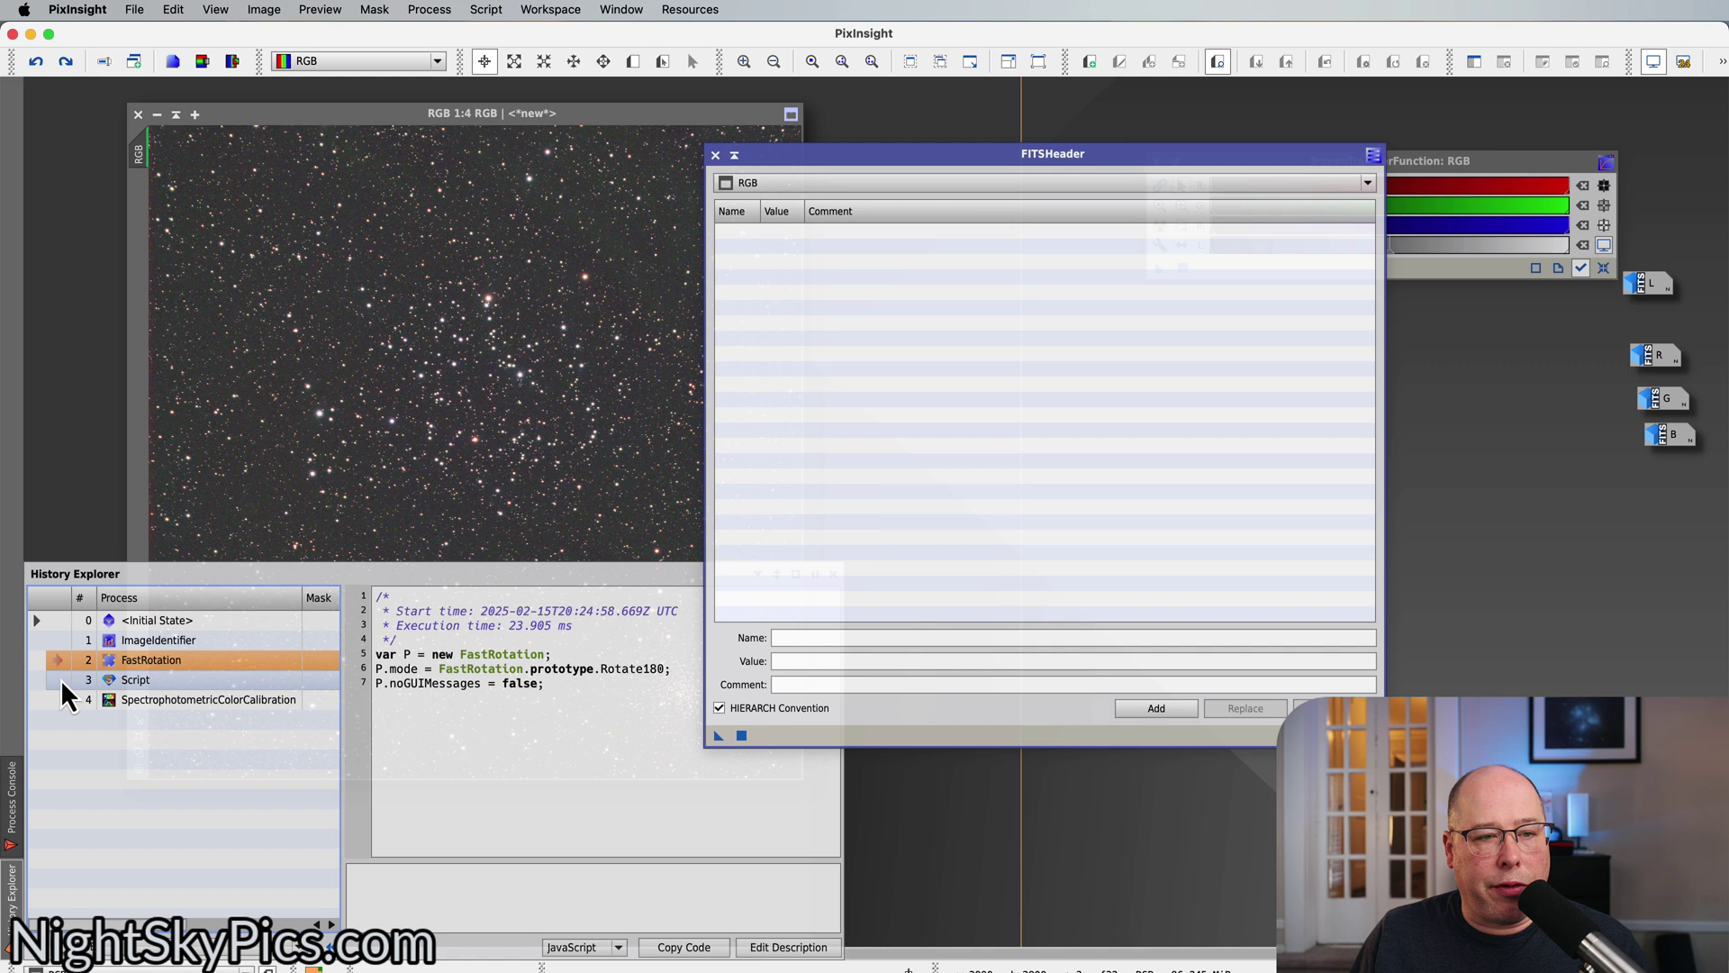
left_click(61, 679)
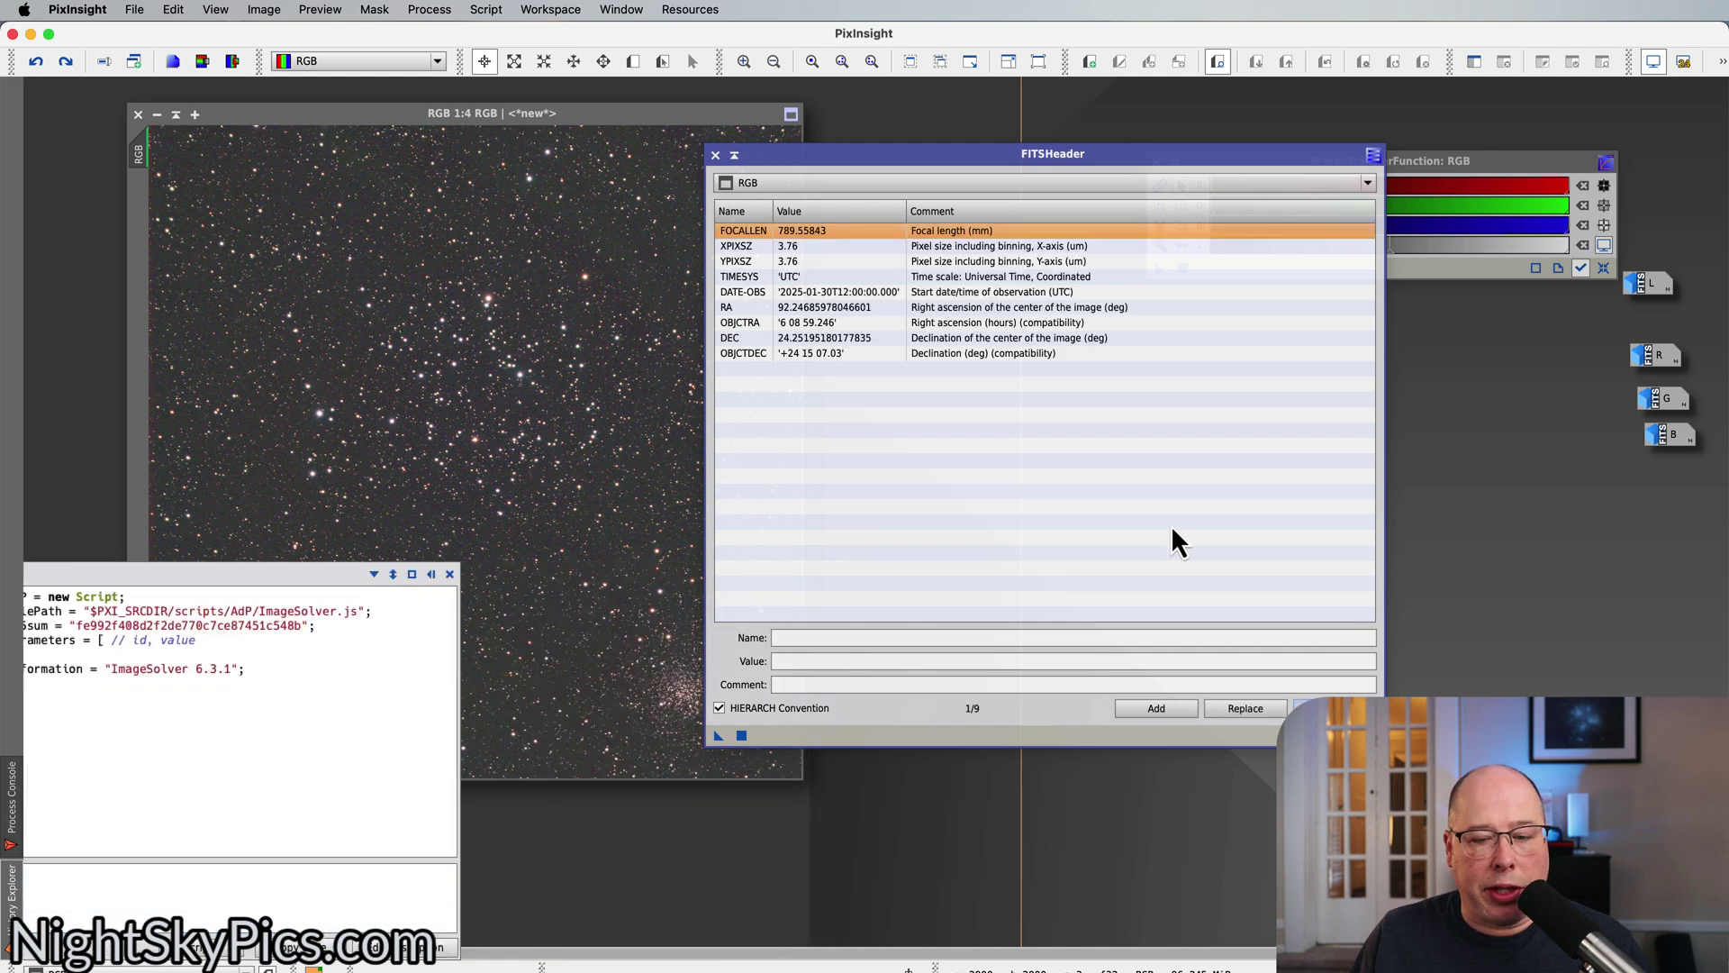
left_click(715, 155)
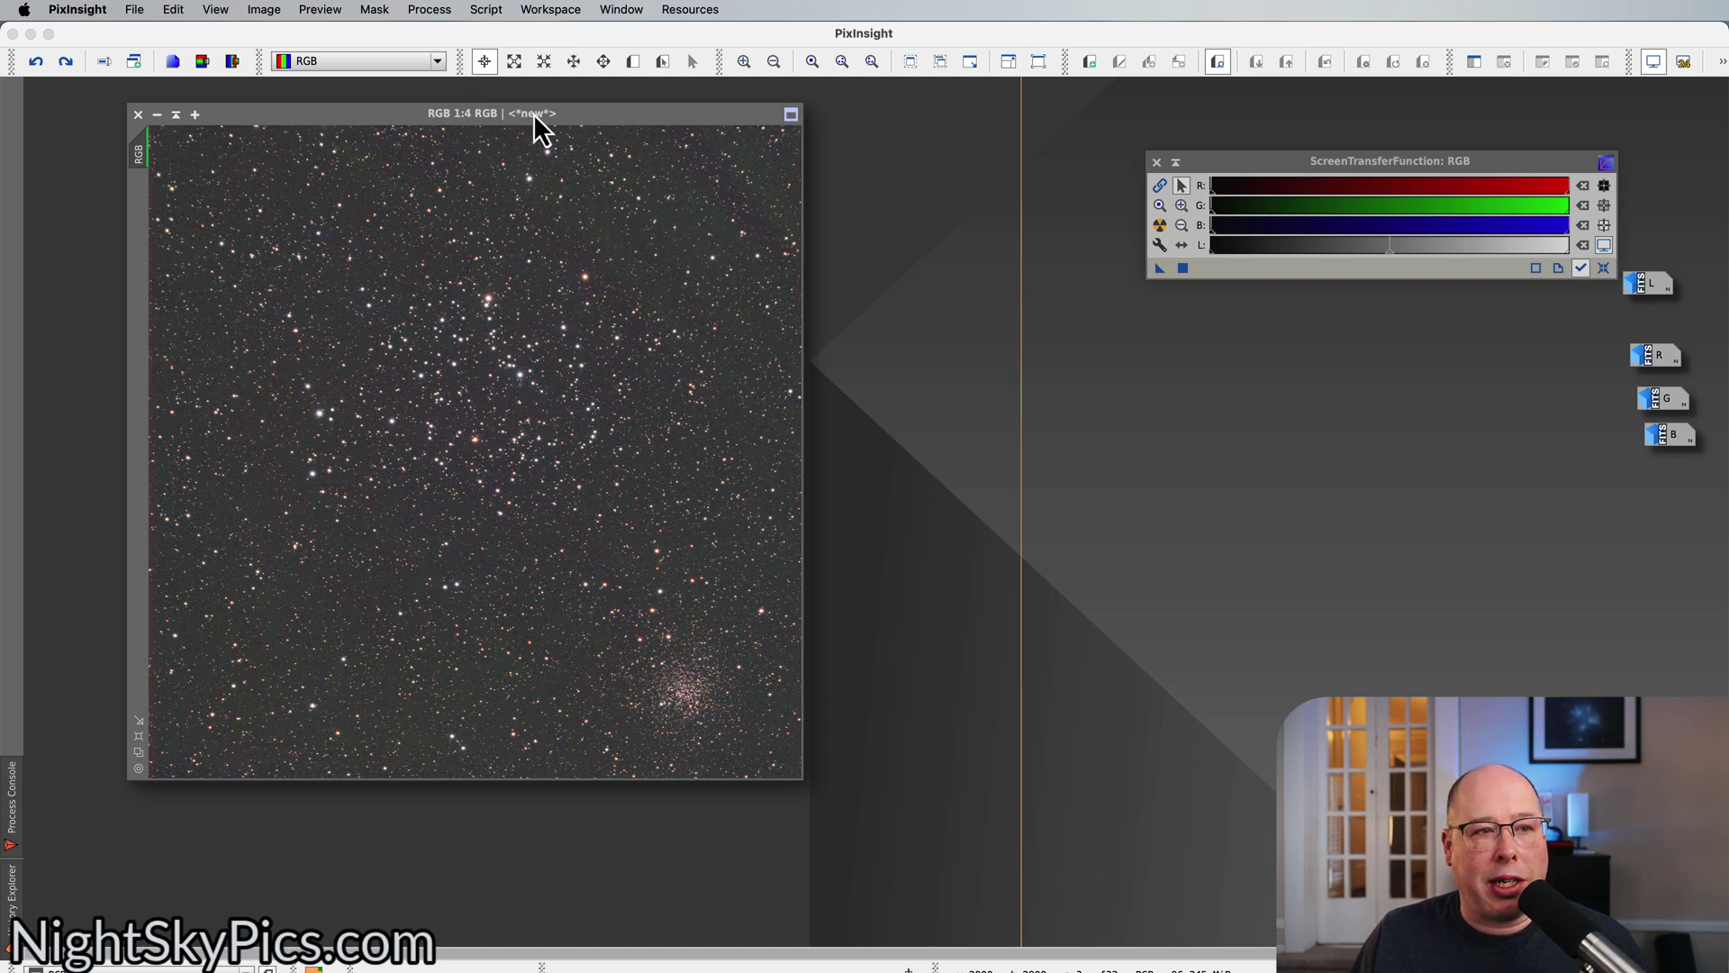
- Open SpectrophotometricColorCalibration from Process > ColorCalibration
left_click(434, 11)
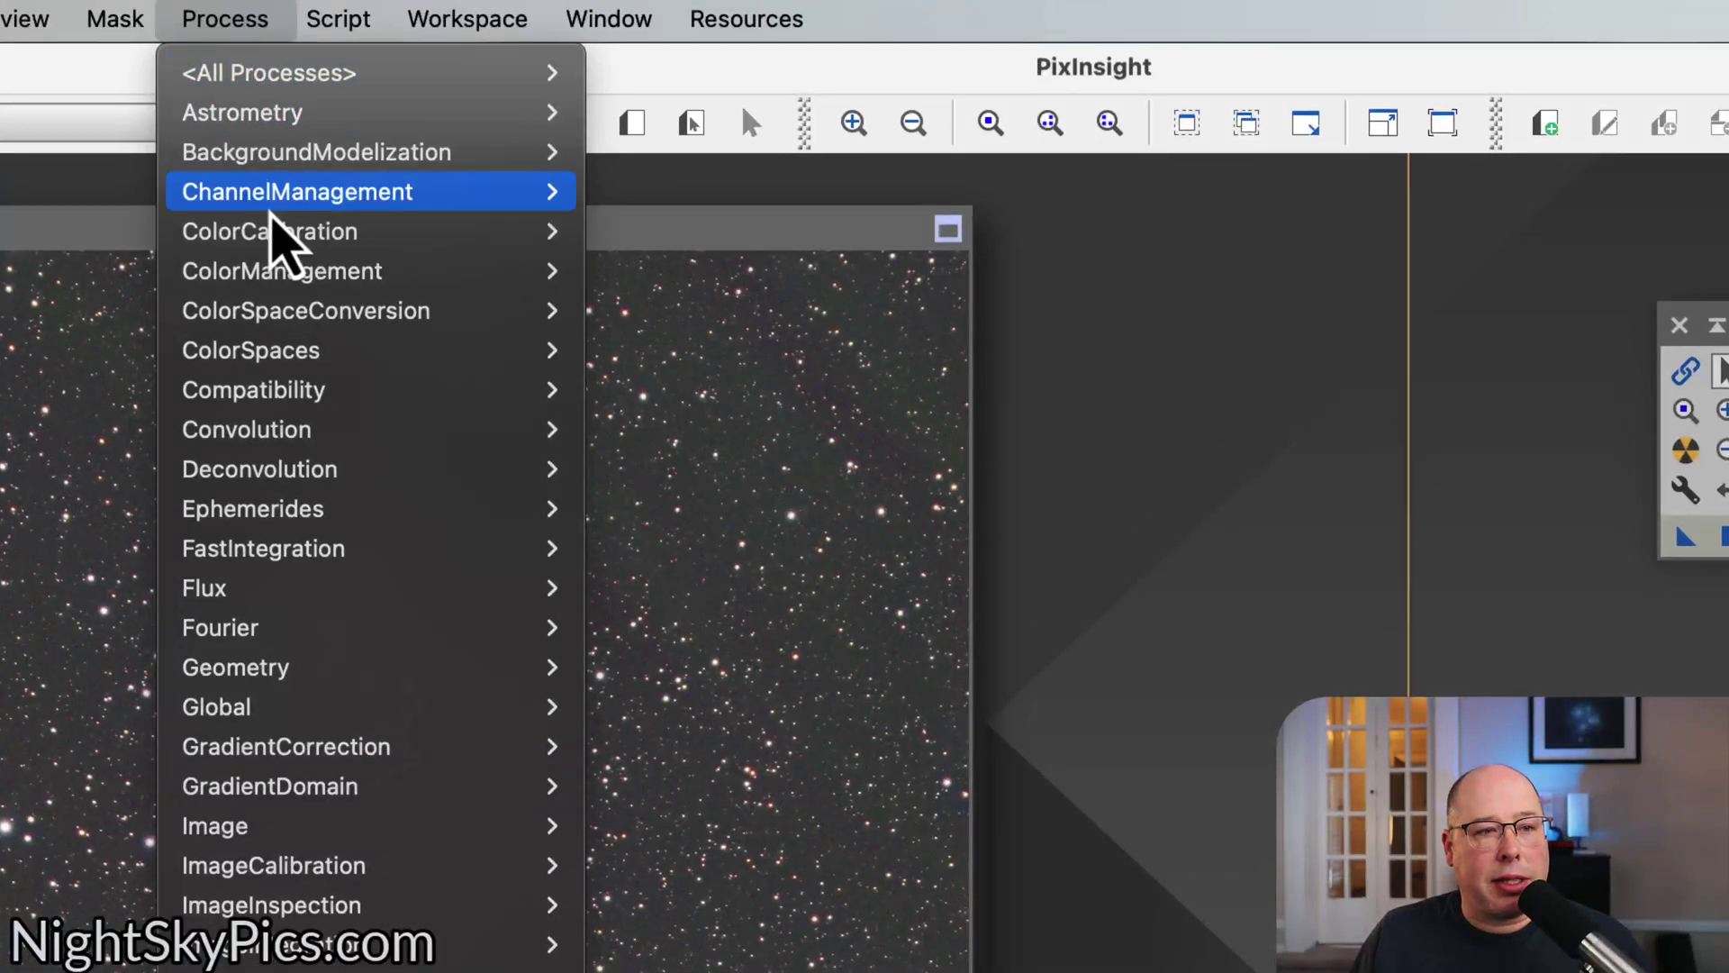
mouse_move(271, 236)
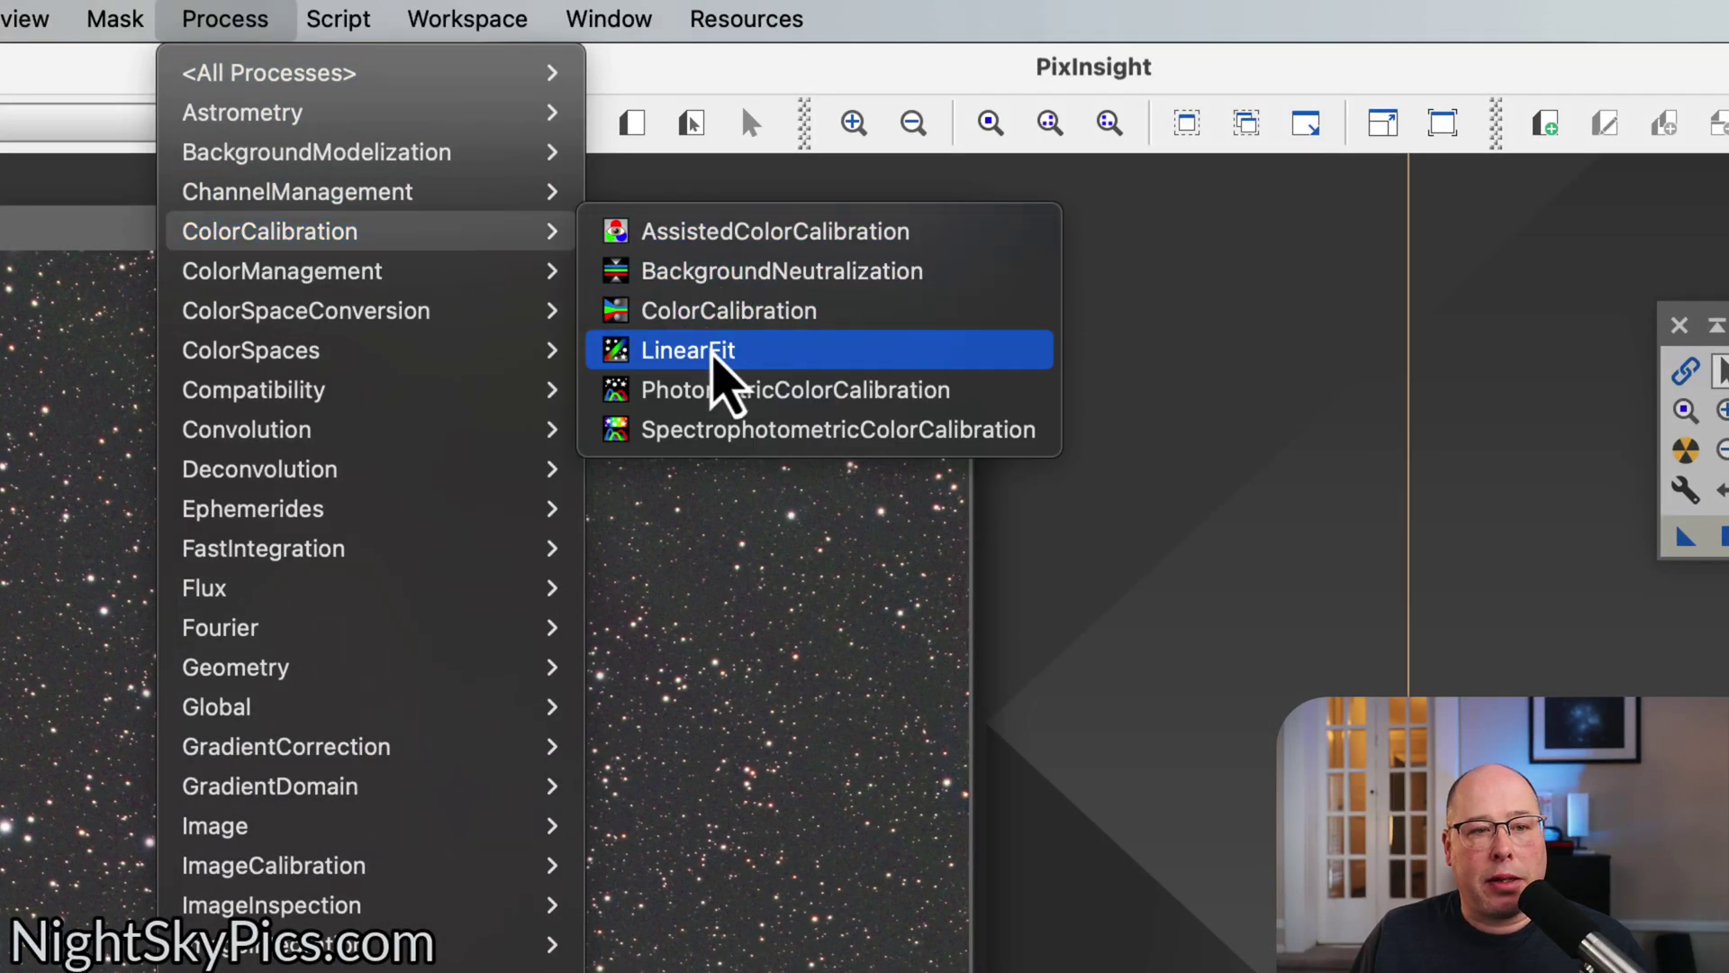
left_click(716, 430)
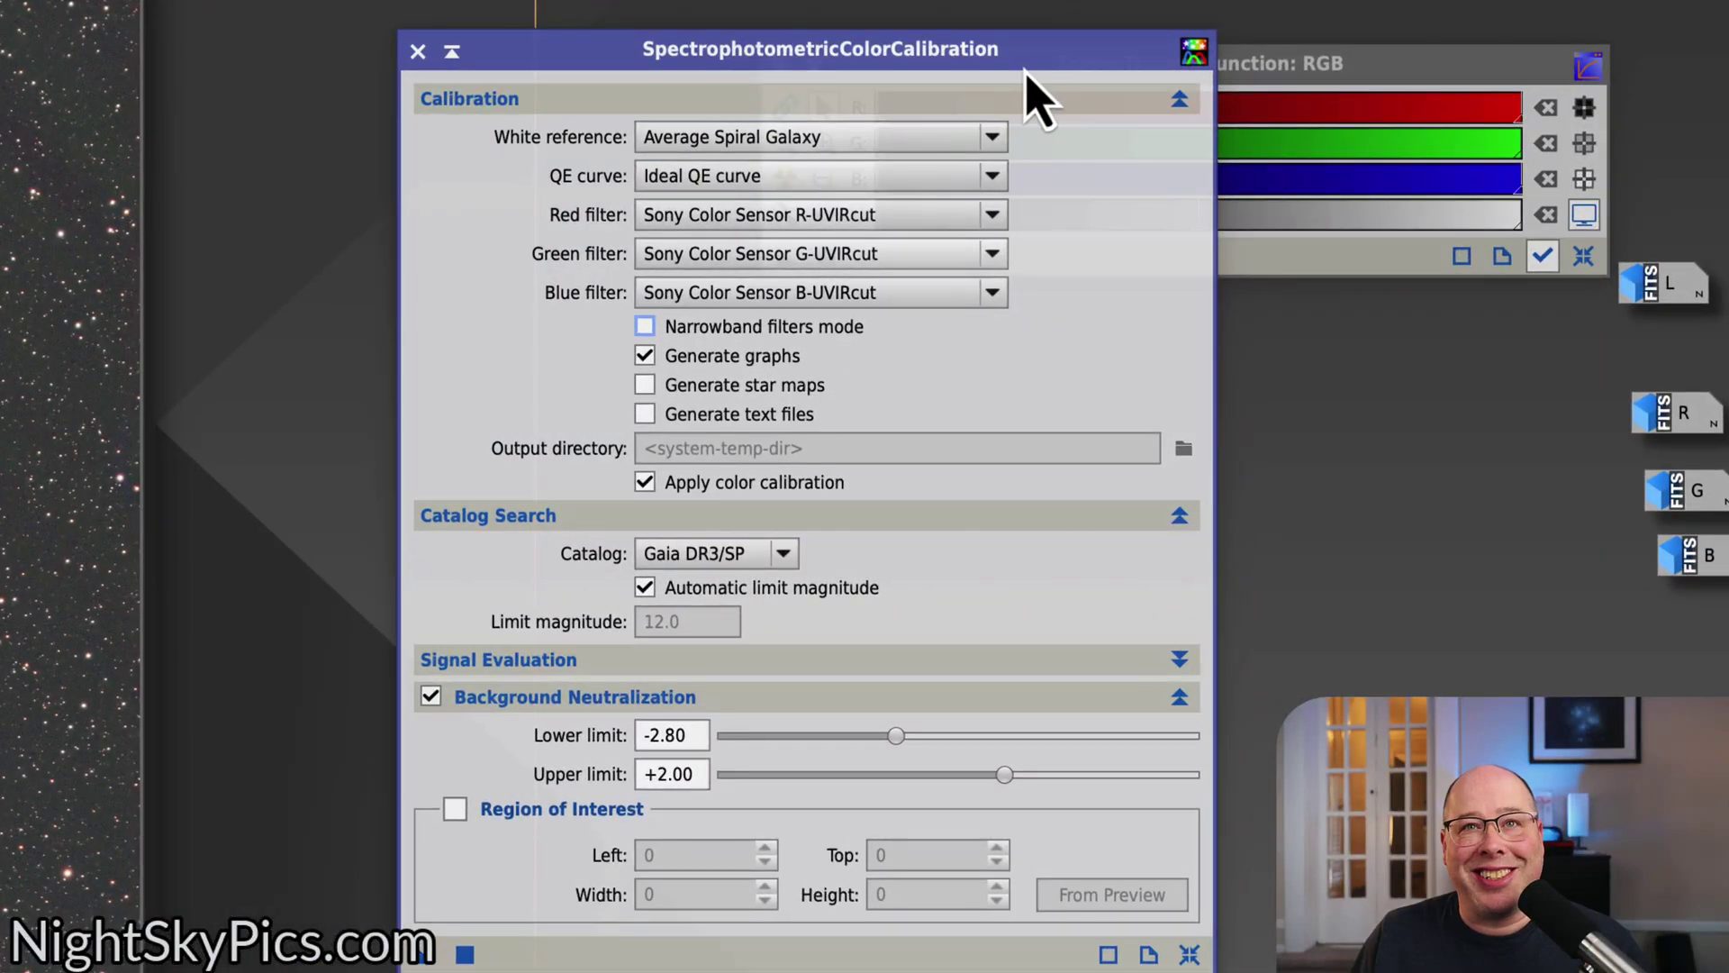
left_click_drag(698, 56, 521, 23)
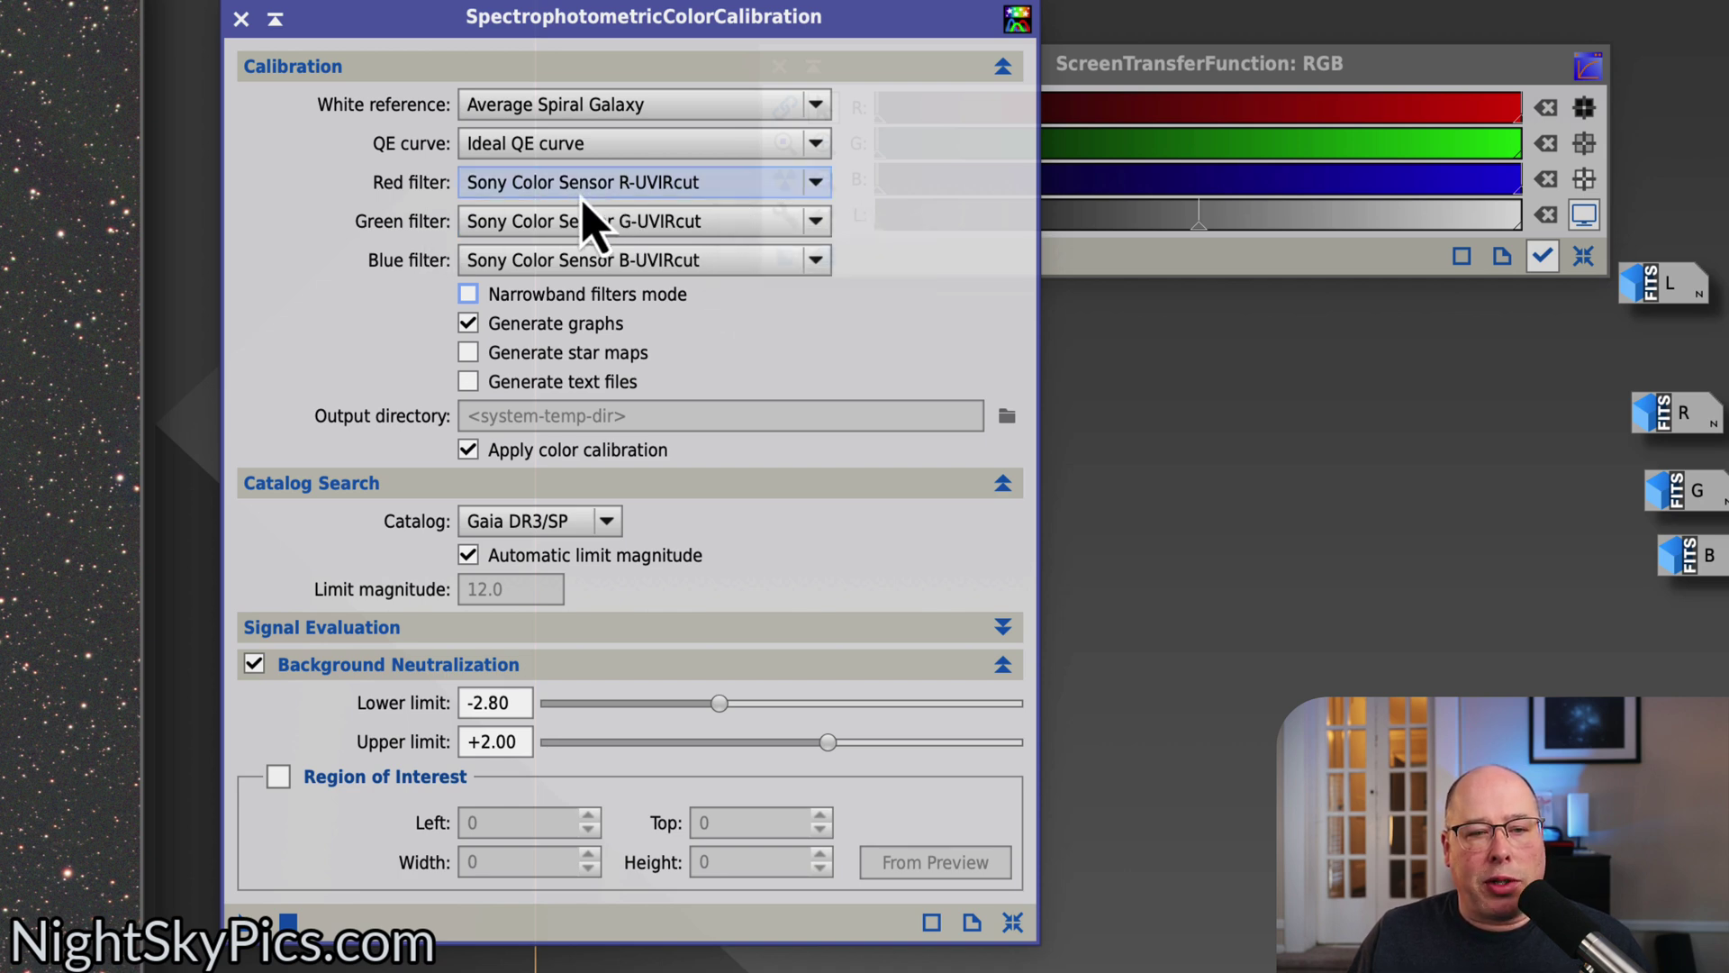
left_click(770, 185)
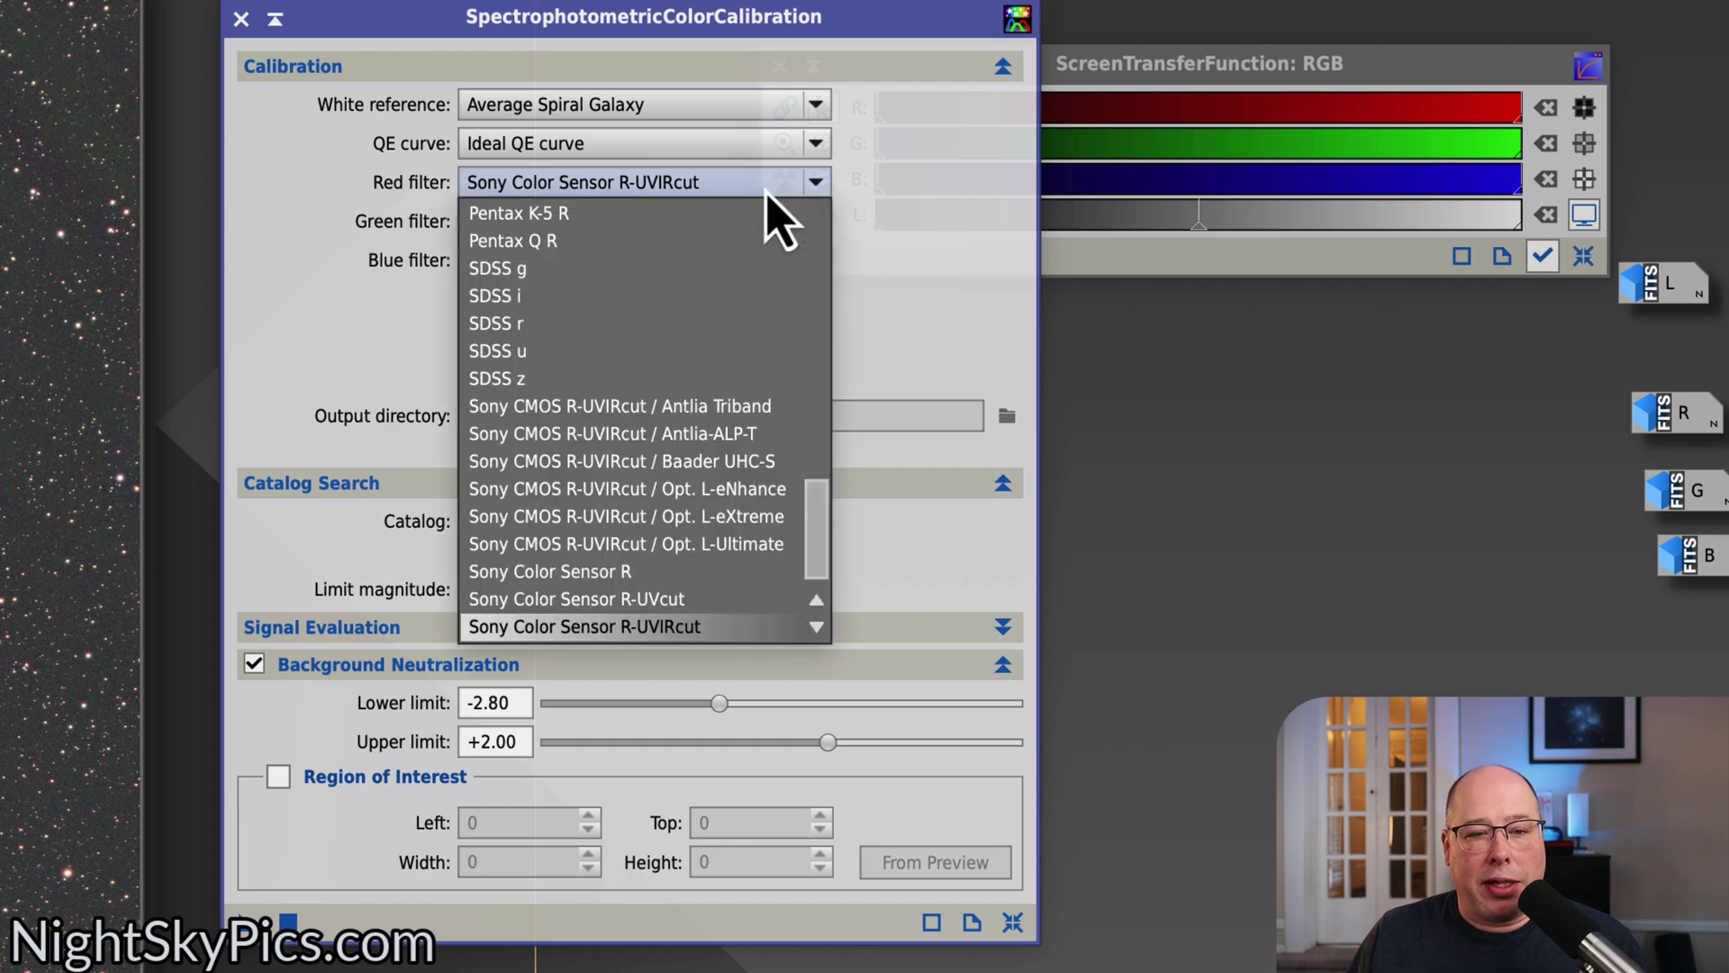
scroll(822, 552, "down", 1)
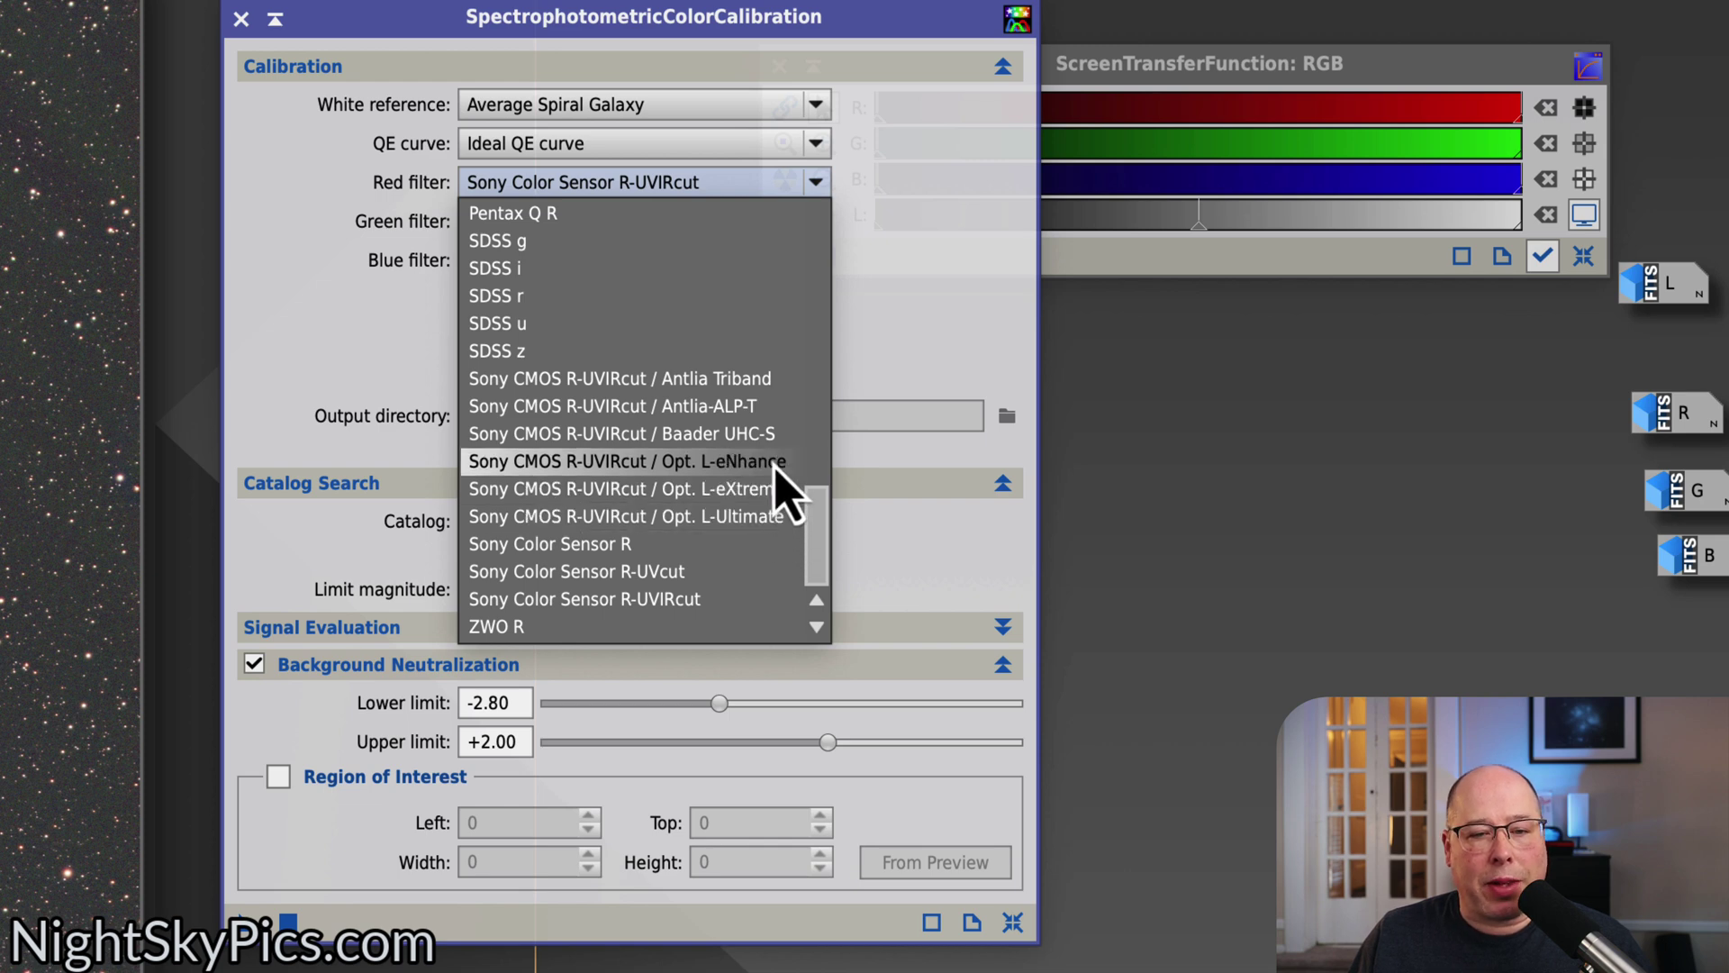
scroll(780, 496, "up", 12)
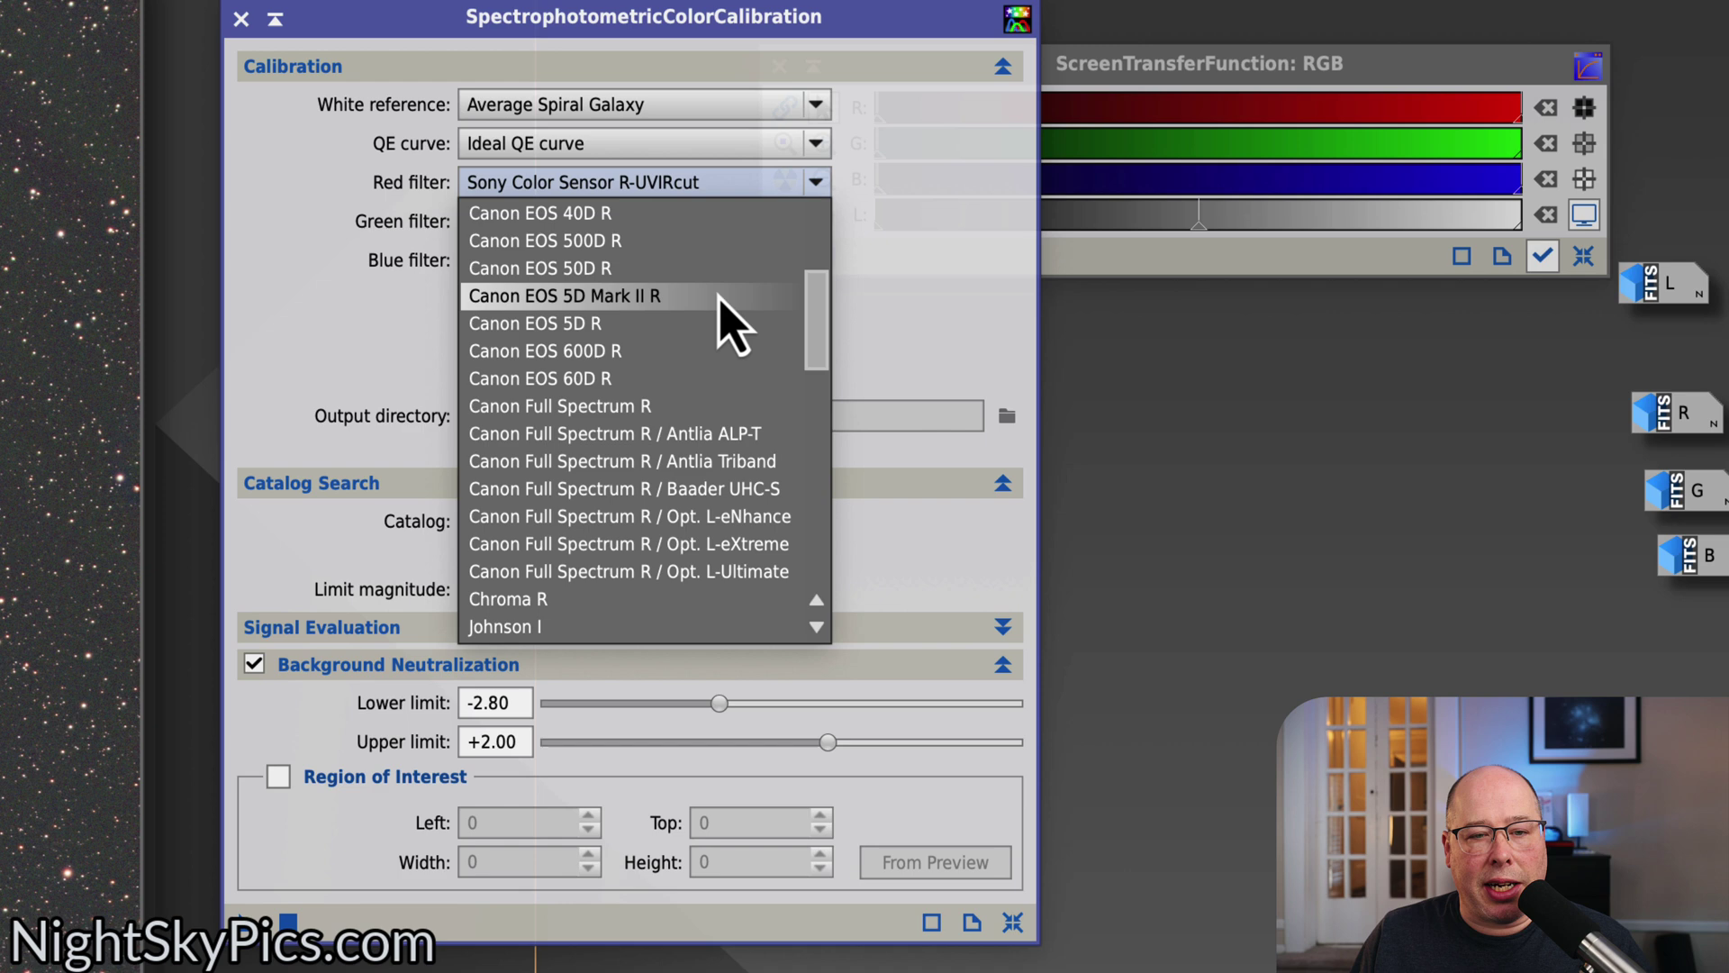
scroll(726, 444, "down", 4)
scroll(721, 432, "down", 3)
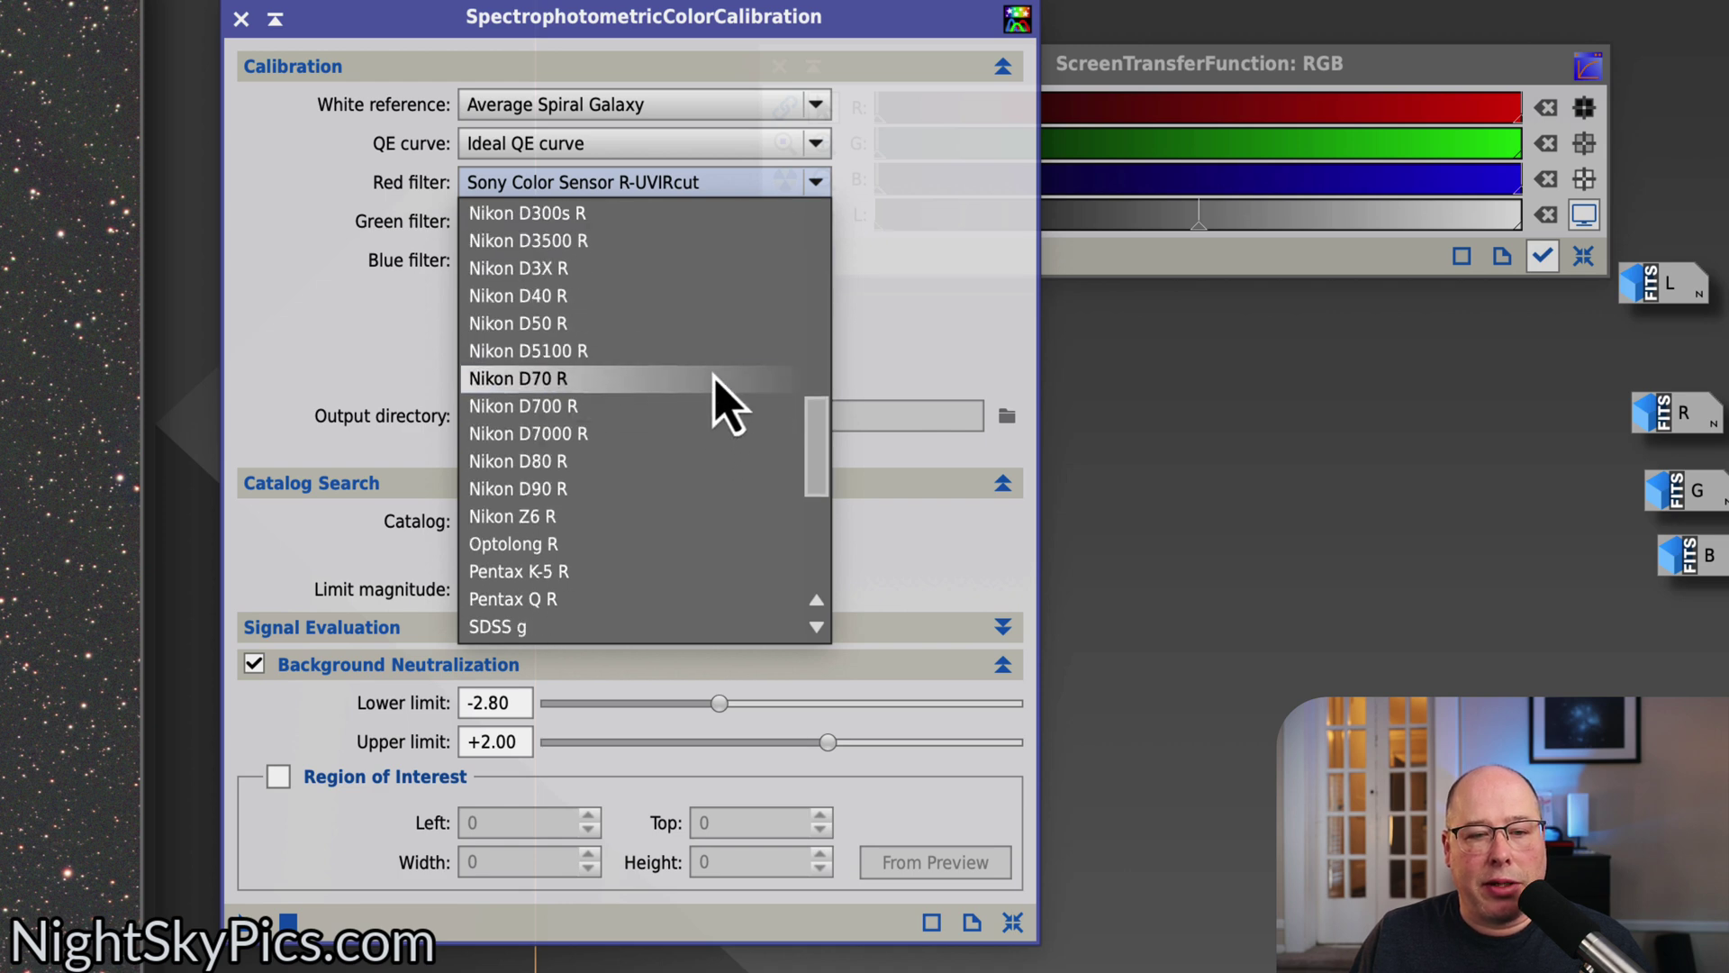
- Choose Antlia V Pro Series R and G as the red and green filters
left_click(888, 351)
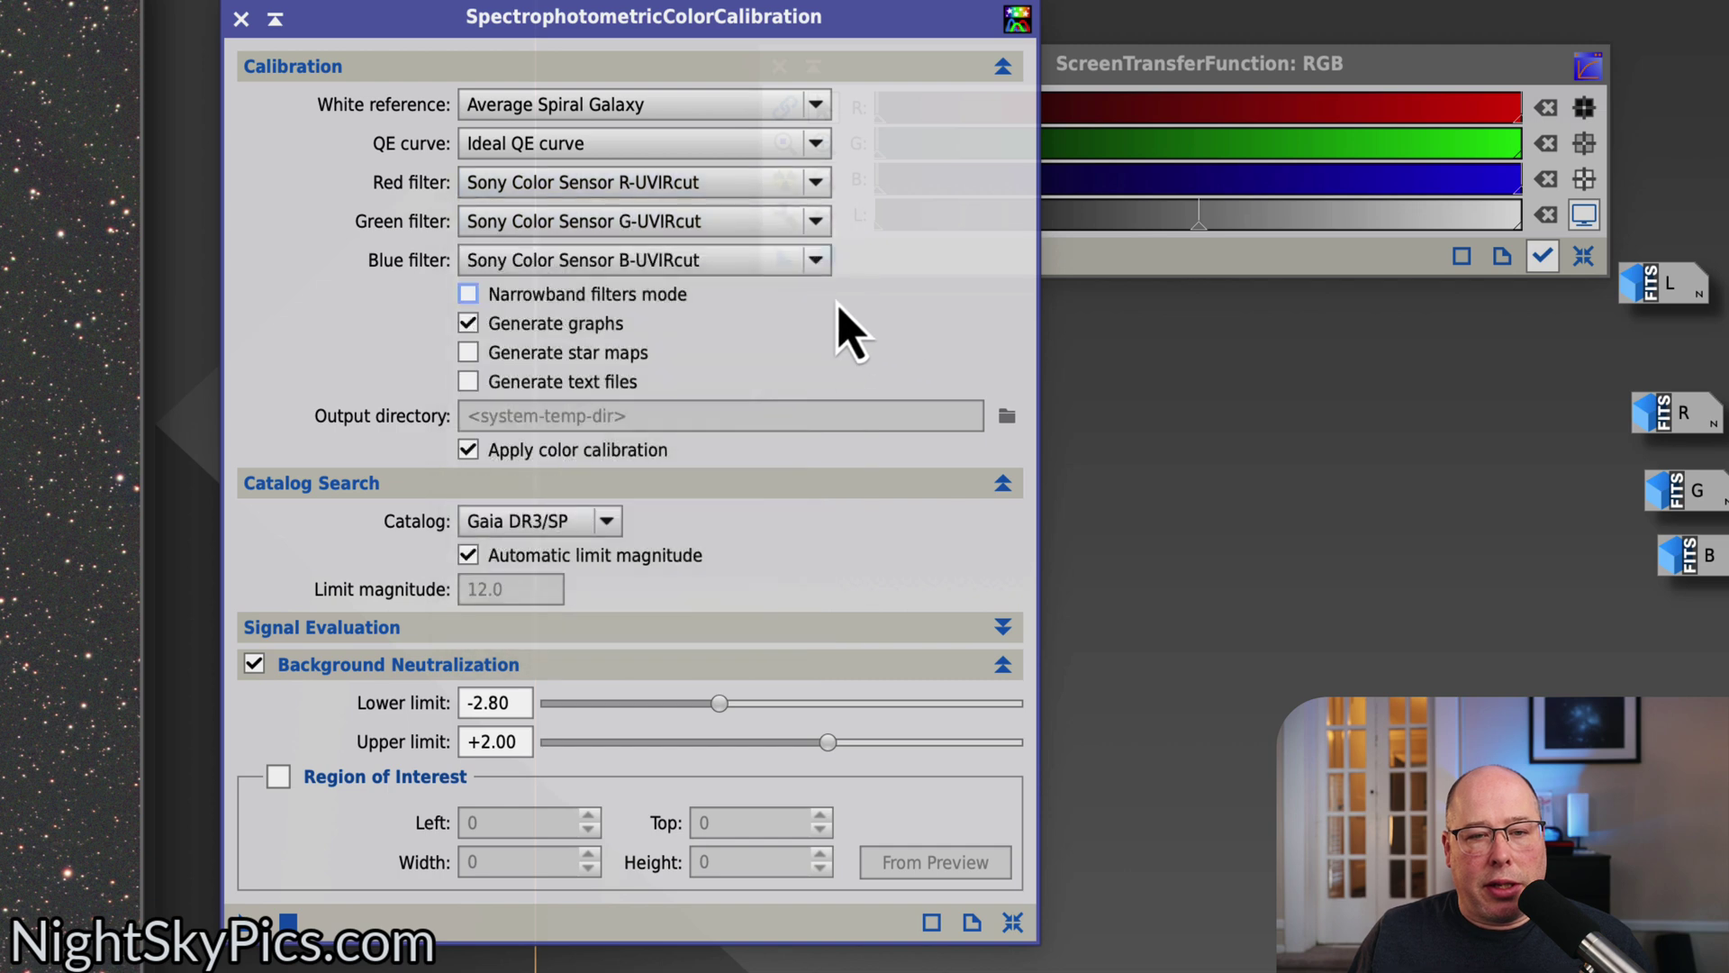
left_click(655, 185)
left_click(684, 212)
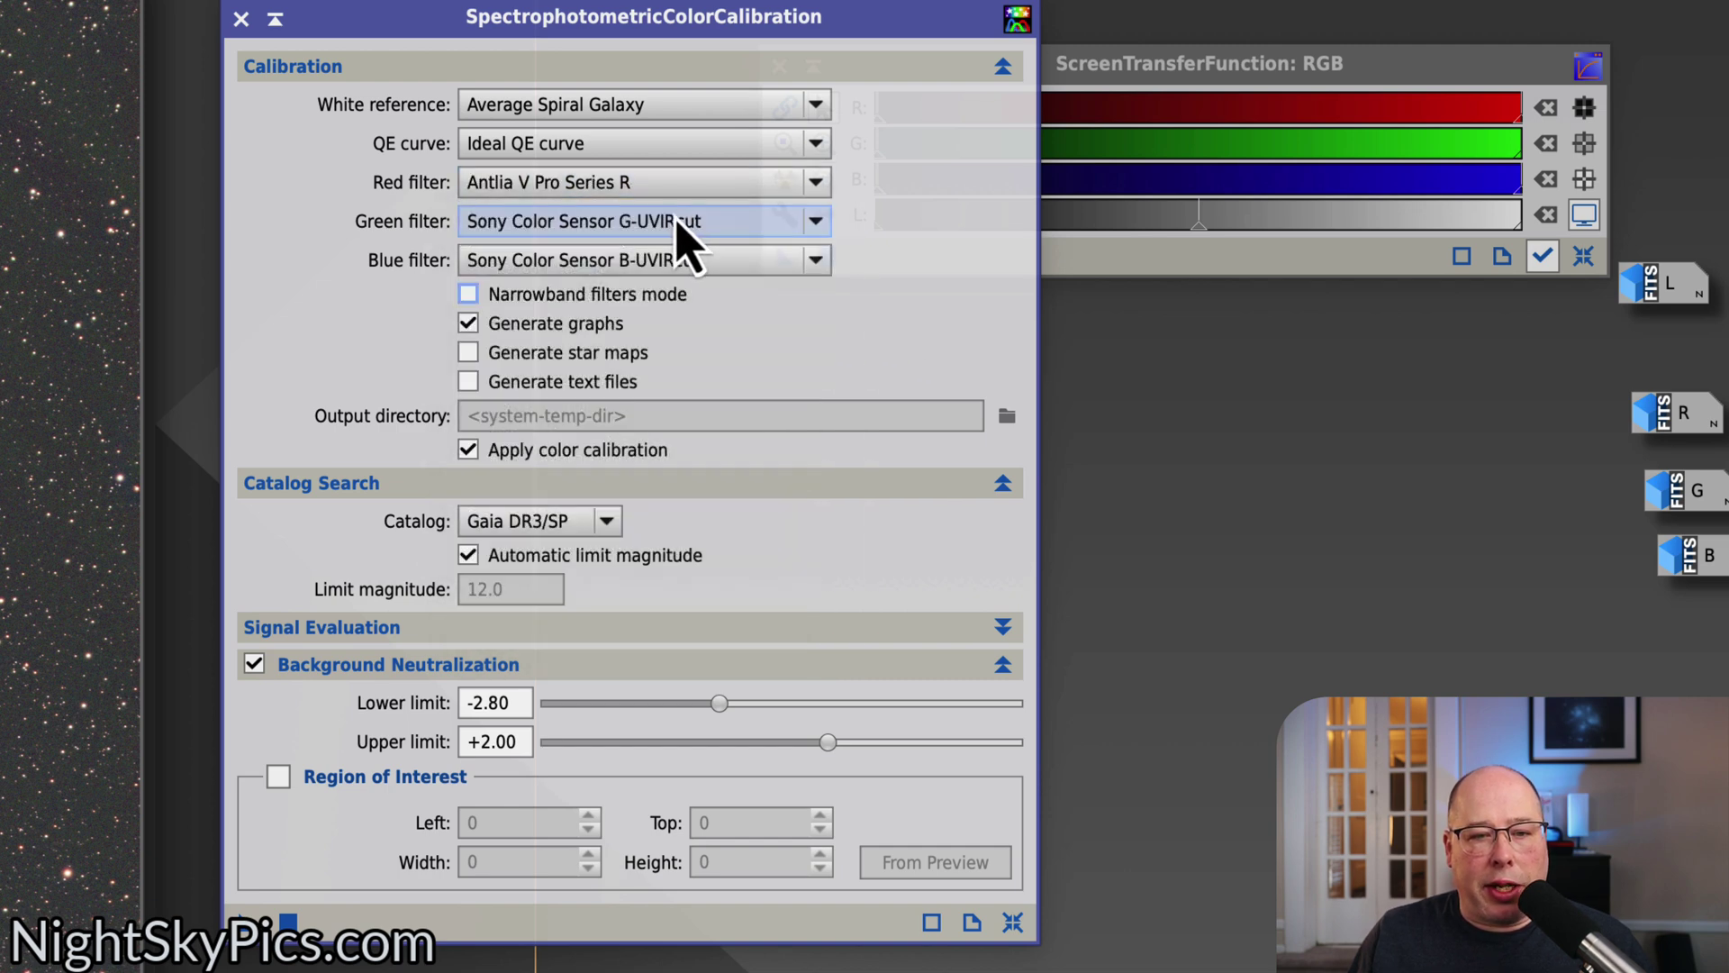
left_click(685, 238)
scroll(671, 245, "up", 15)
left_click(653, 248)
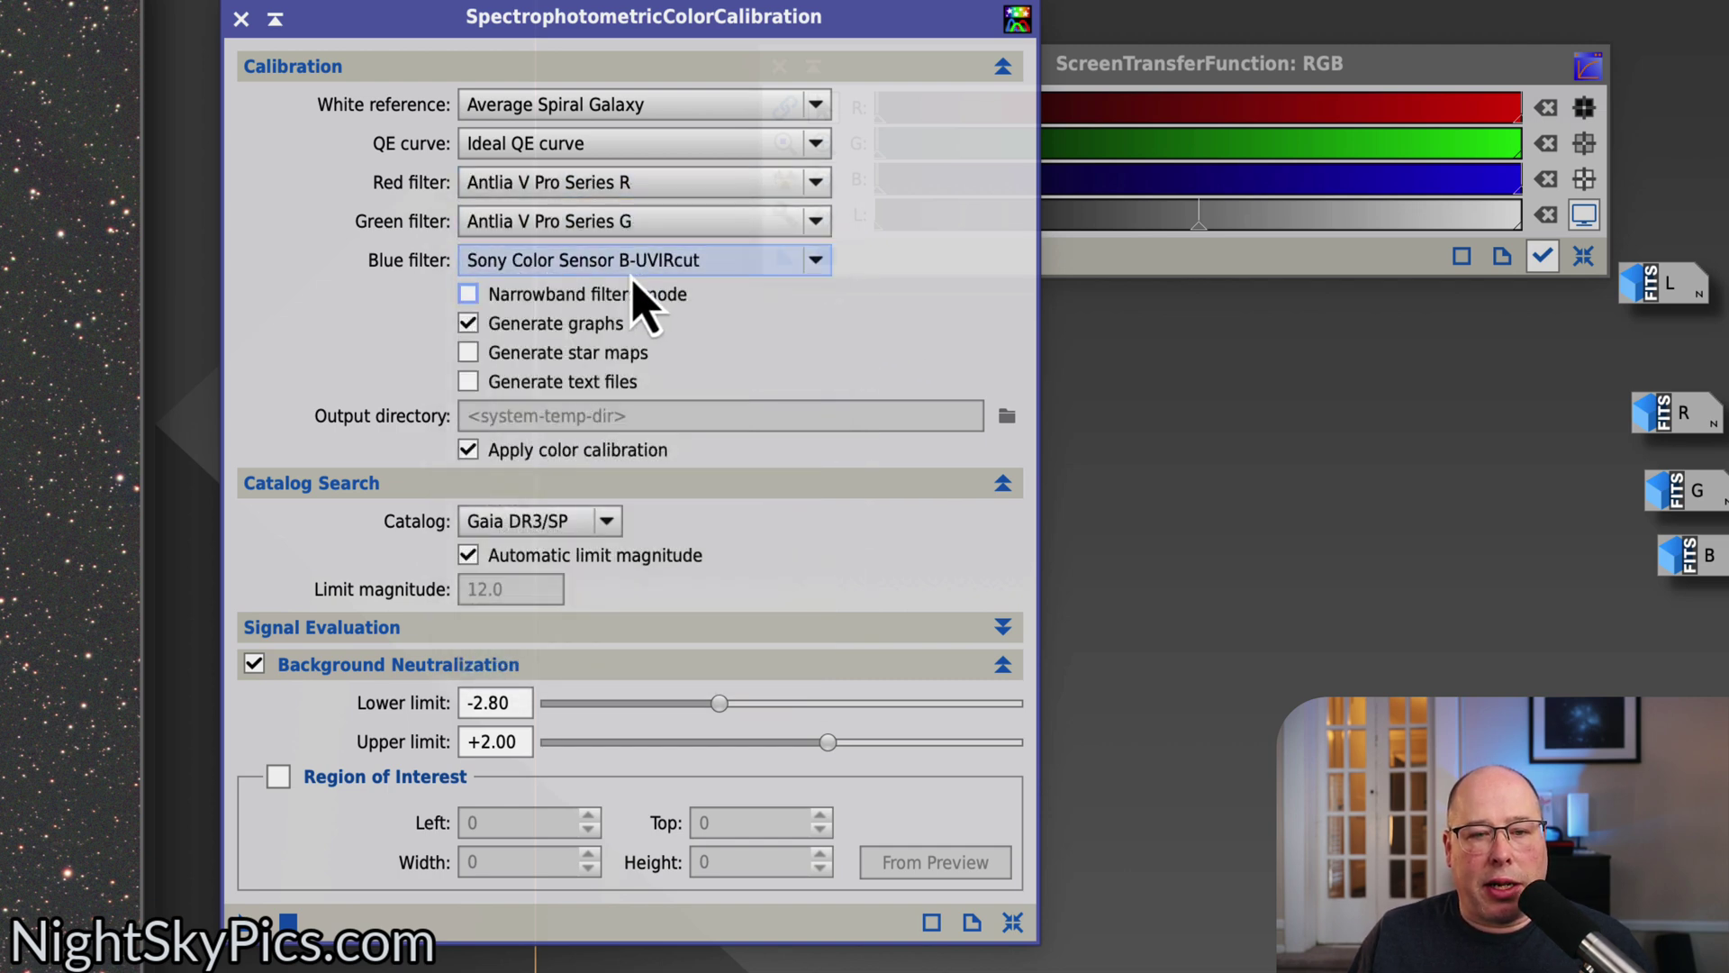
left_click(631, 272)
scroll(636, 298, "up", 15)
key("Escape")
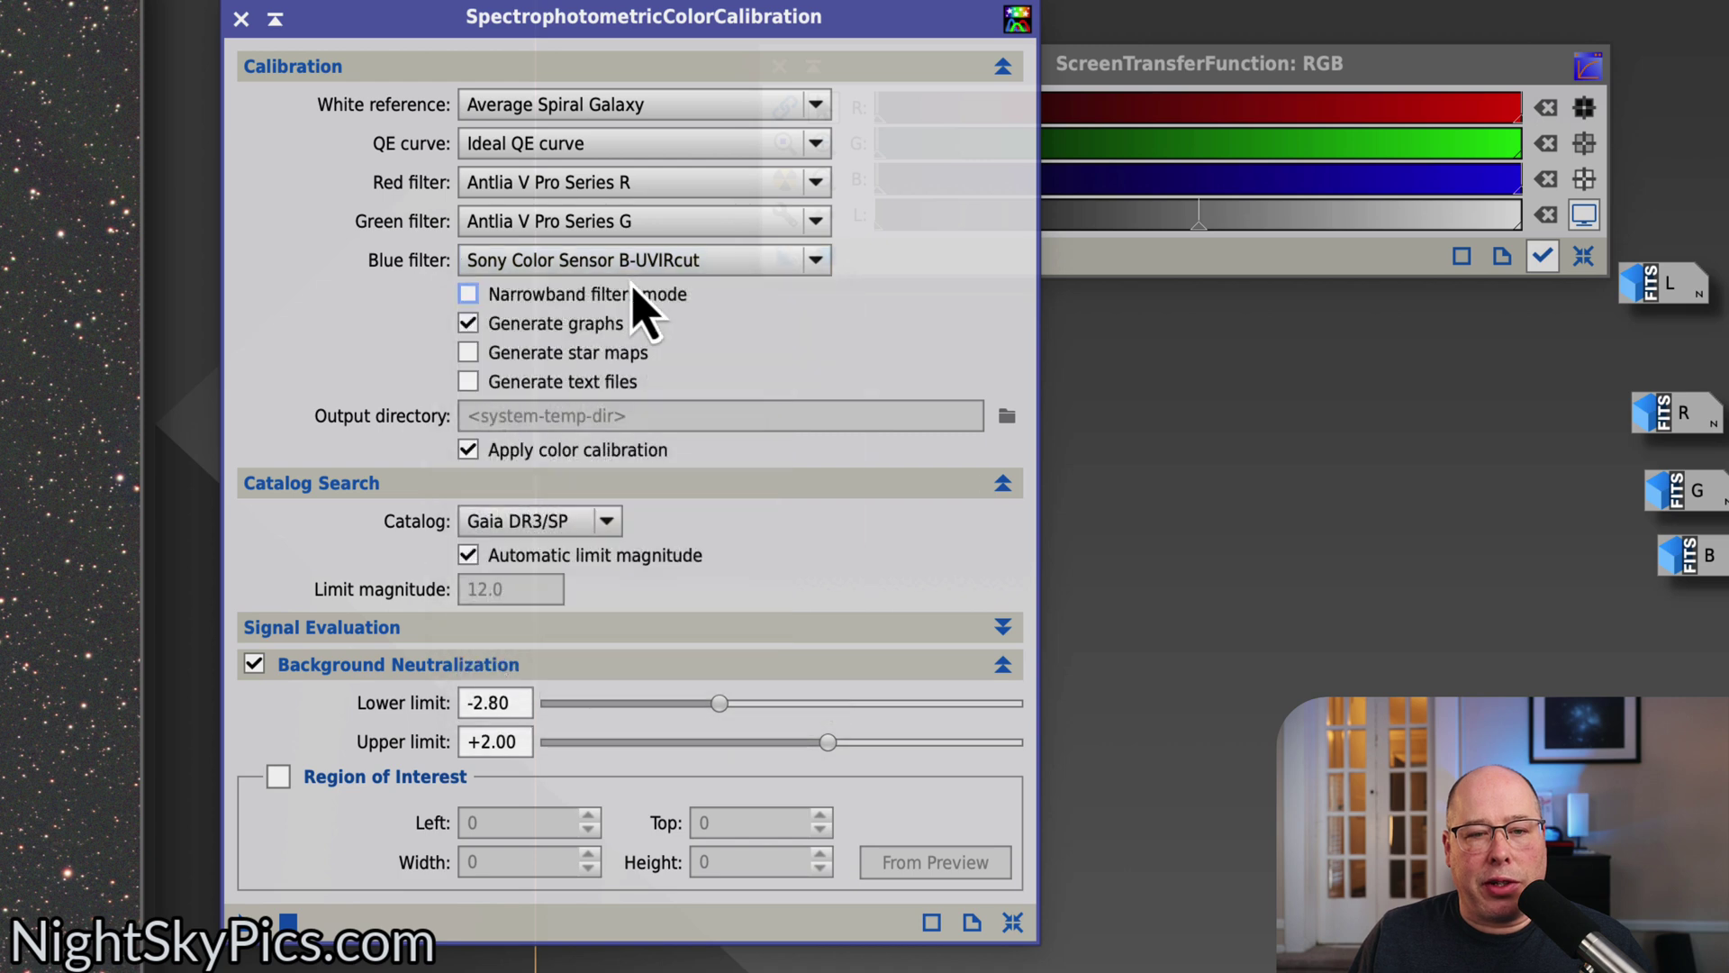
- Enable narrowband filters mode and inspect the red and green bandwidth settings
left_click(468, 294)
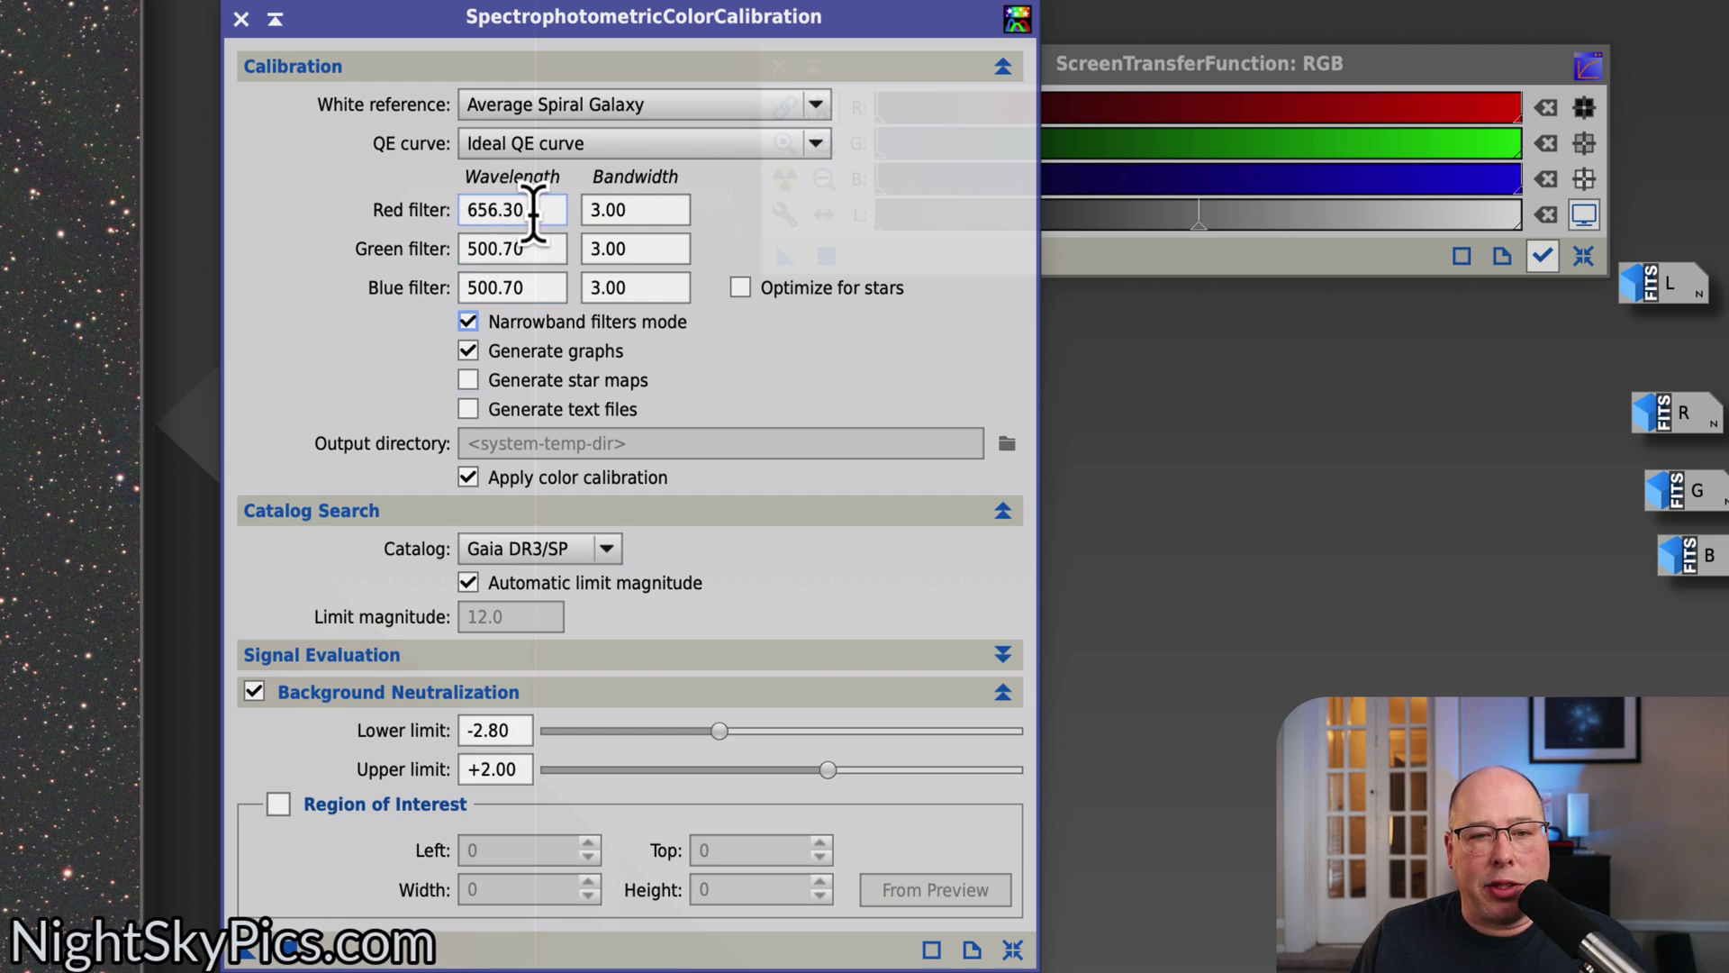
left_click(666, 209)
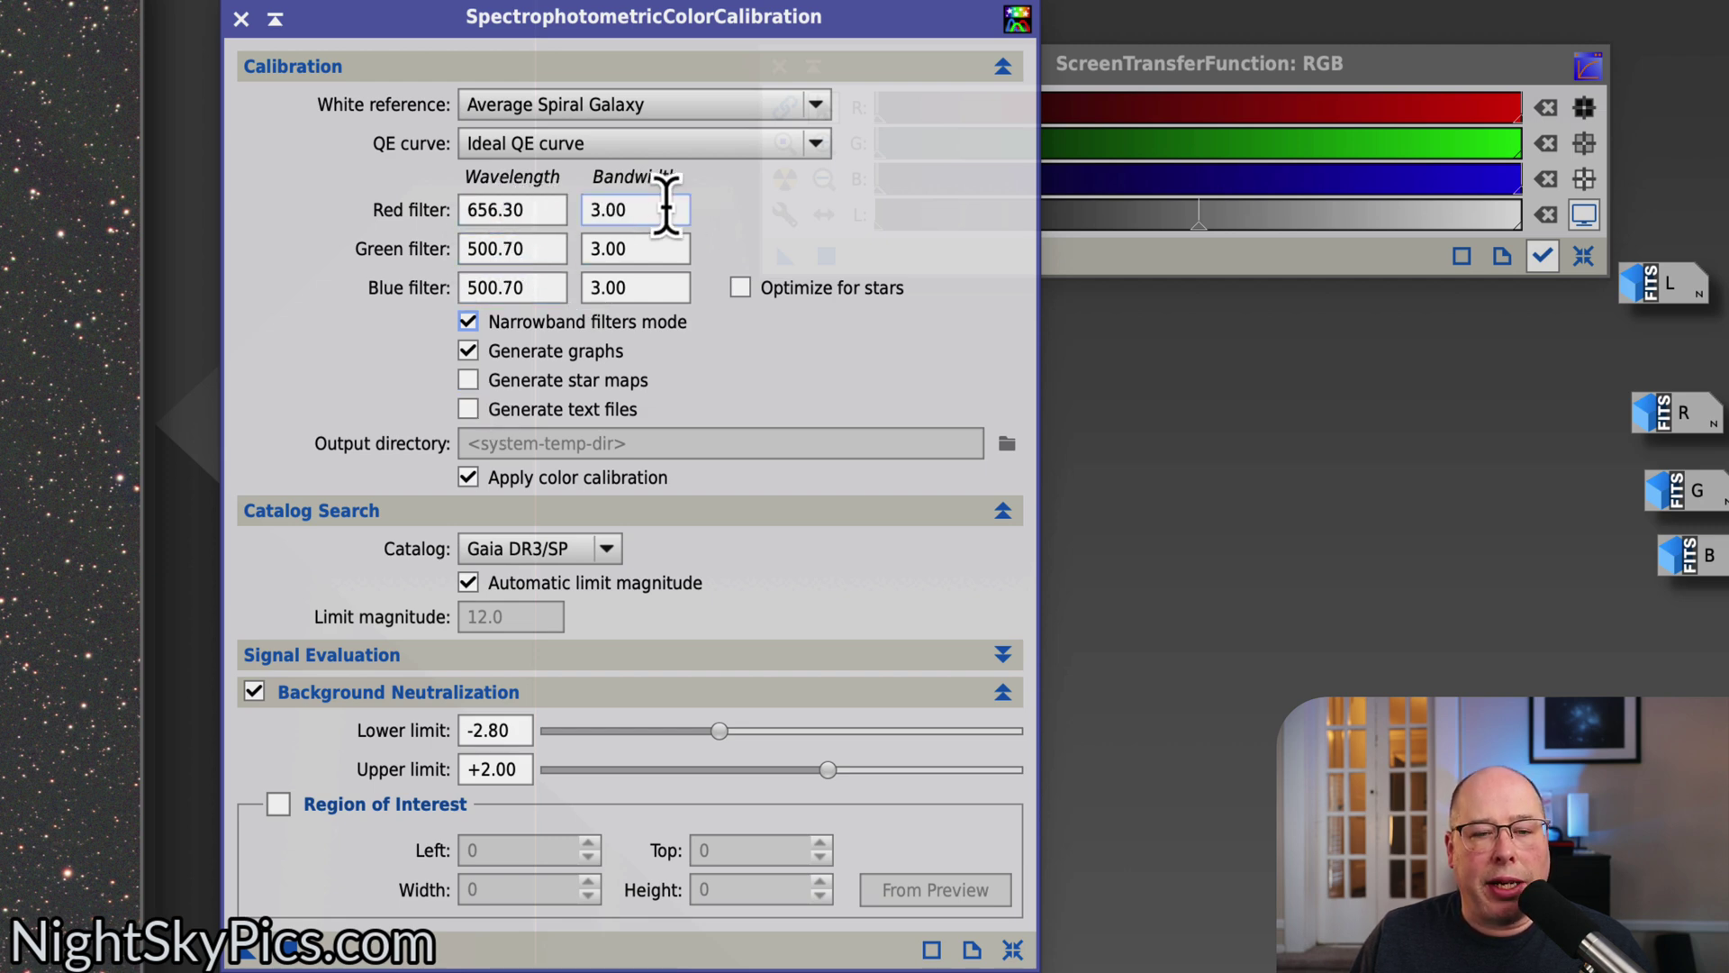
left_click(649, 249)
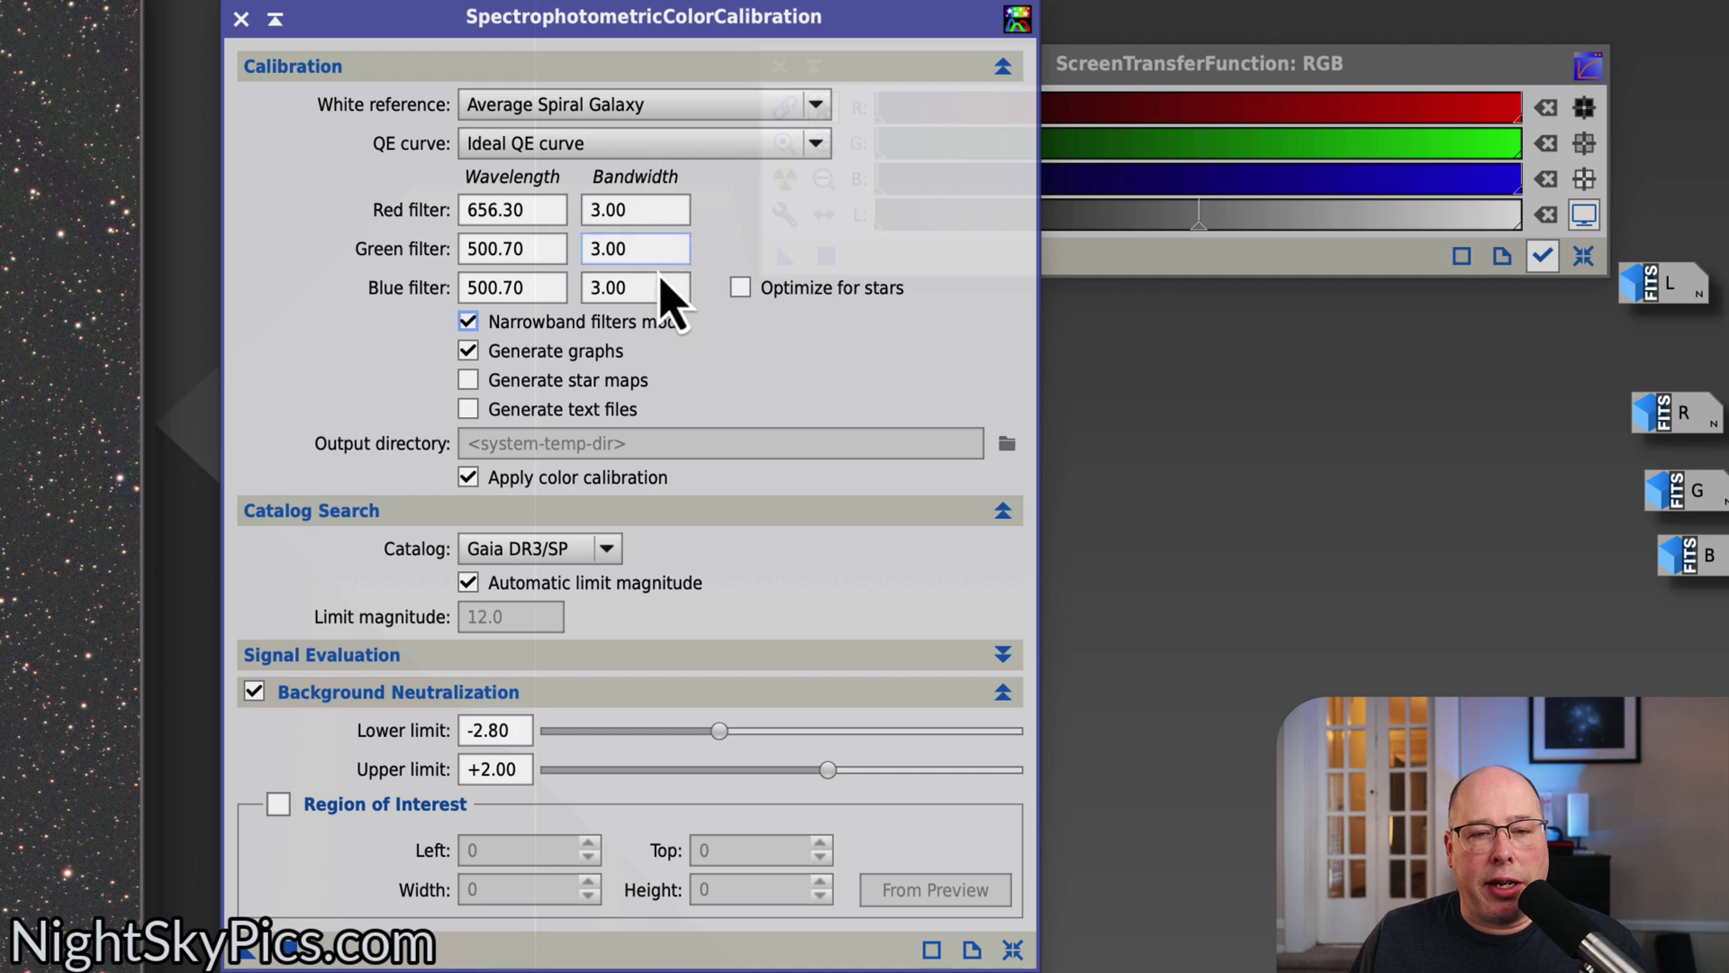
left_click(649, 209)
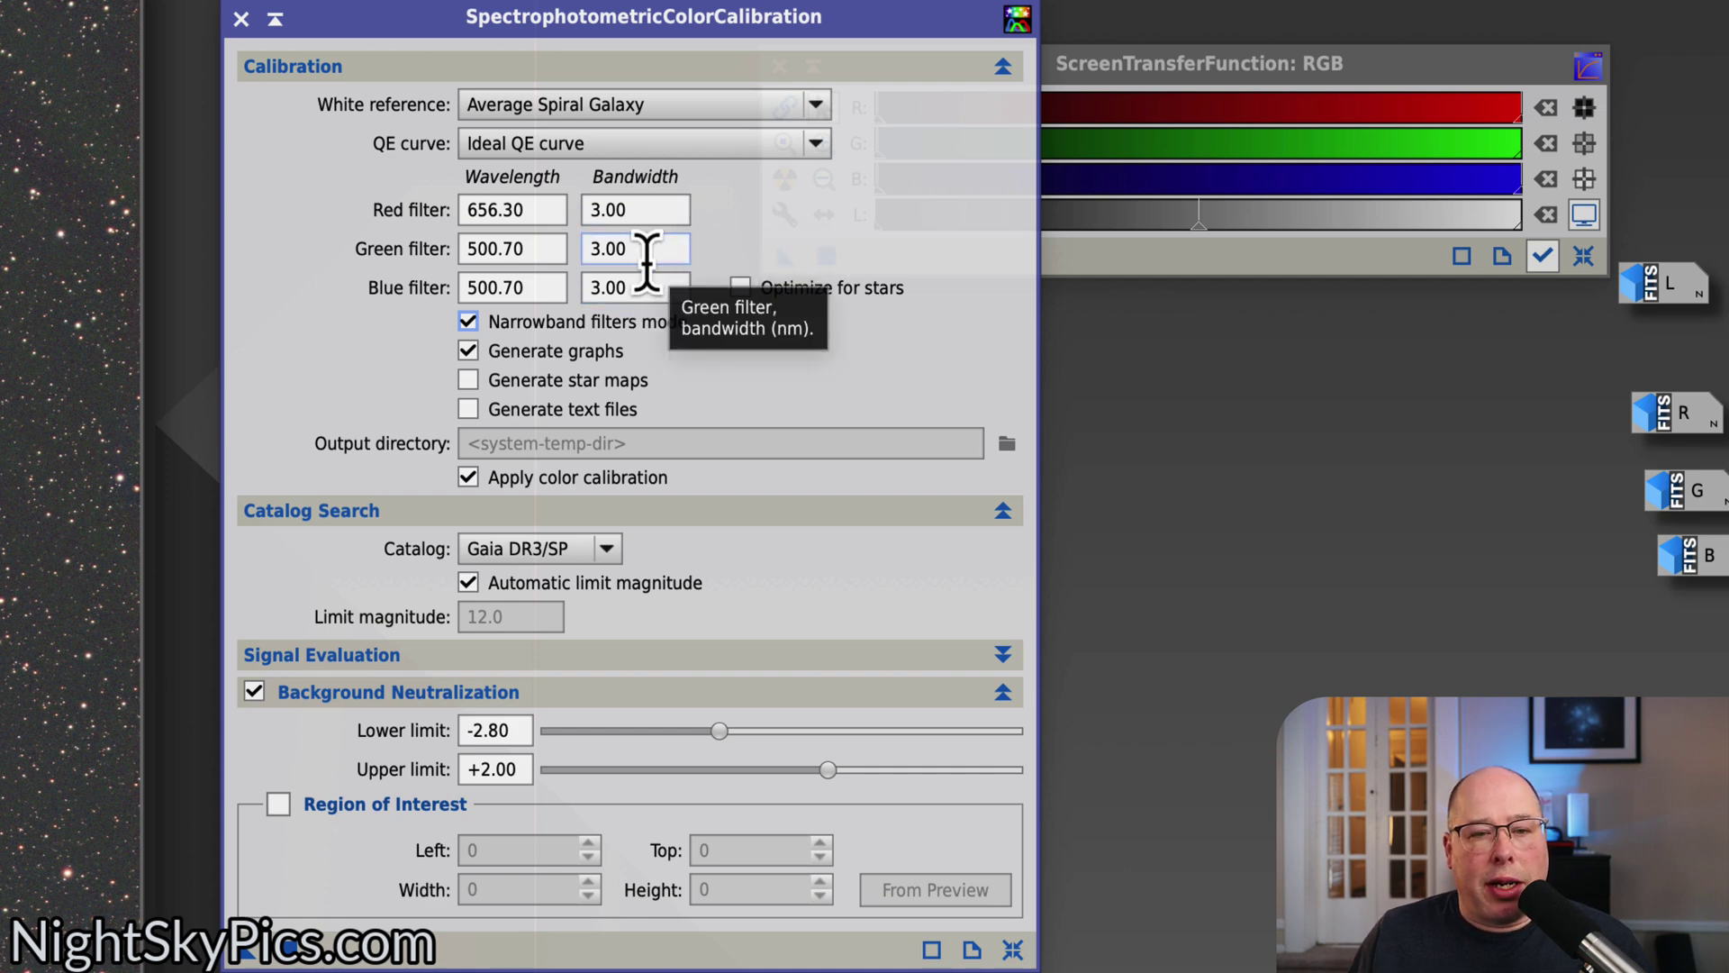
- Return to broadband mode, choose Antlia V Pro Series B for blue, and enable Region of Interest
left_click(469, 322)
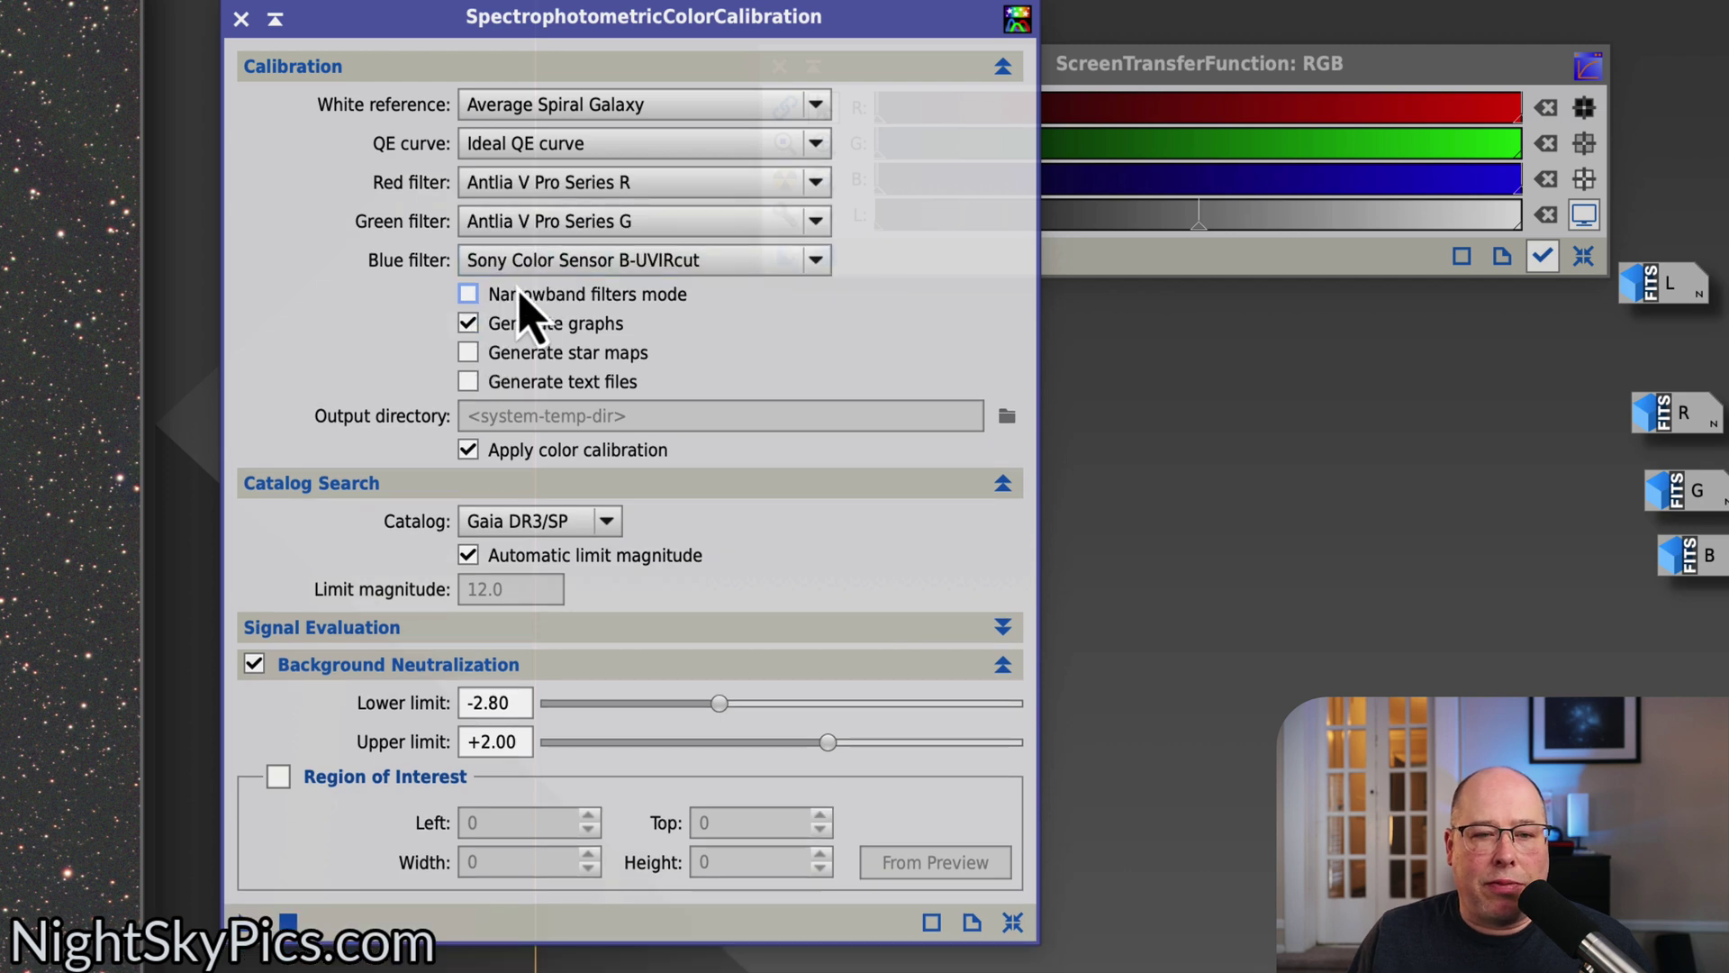
left_click(568, 267)
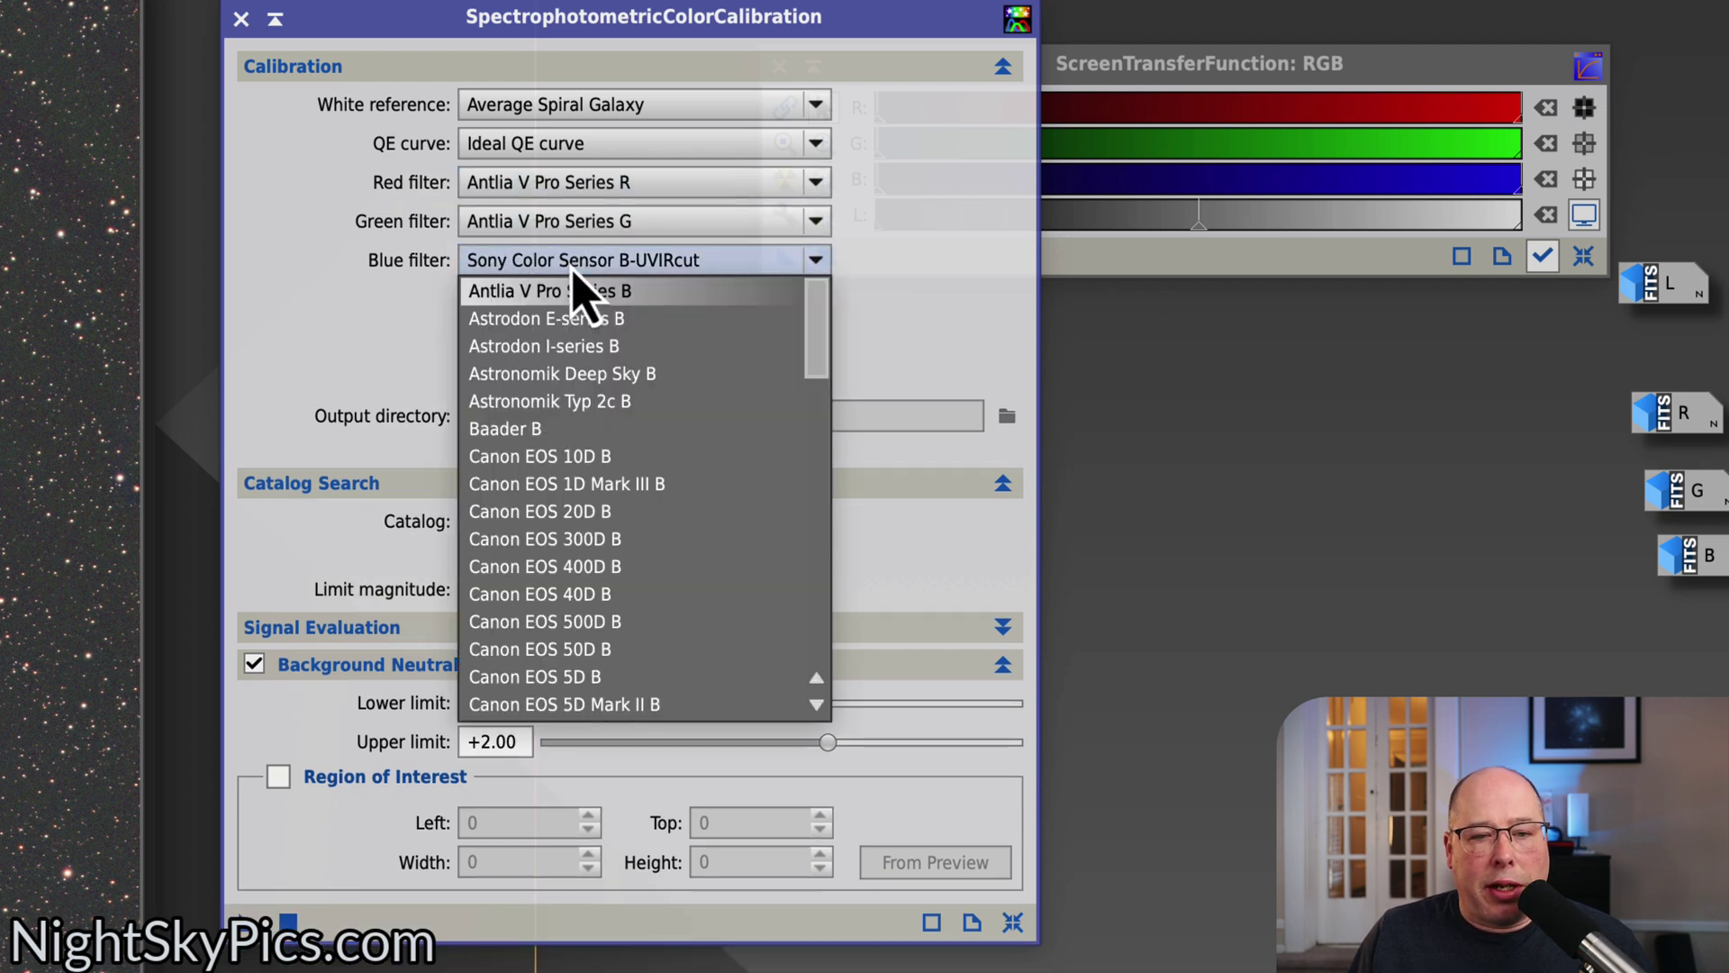
left_click(572, 291)
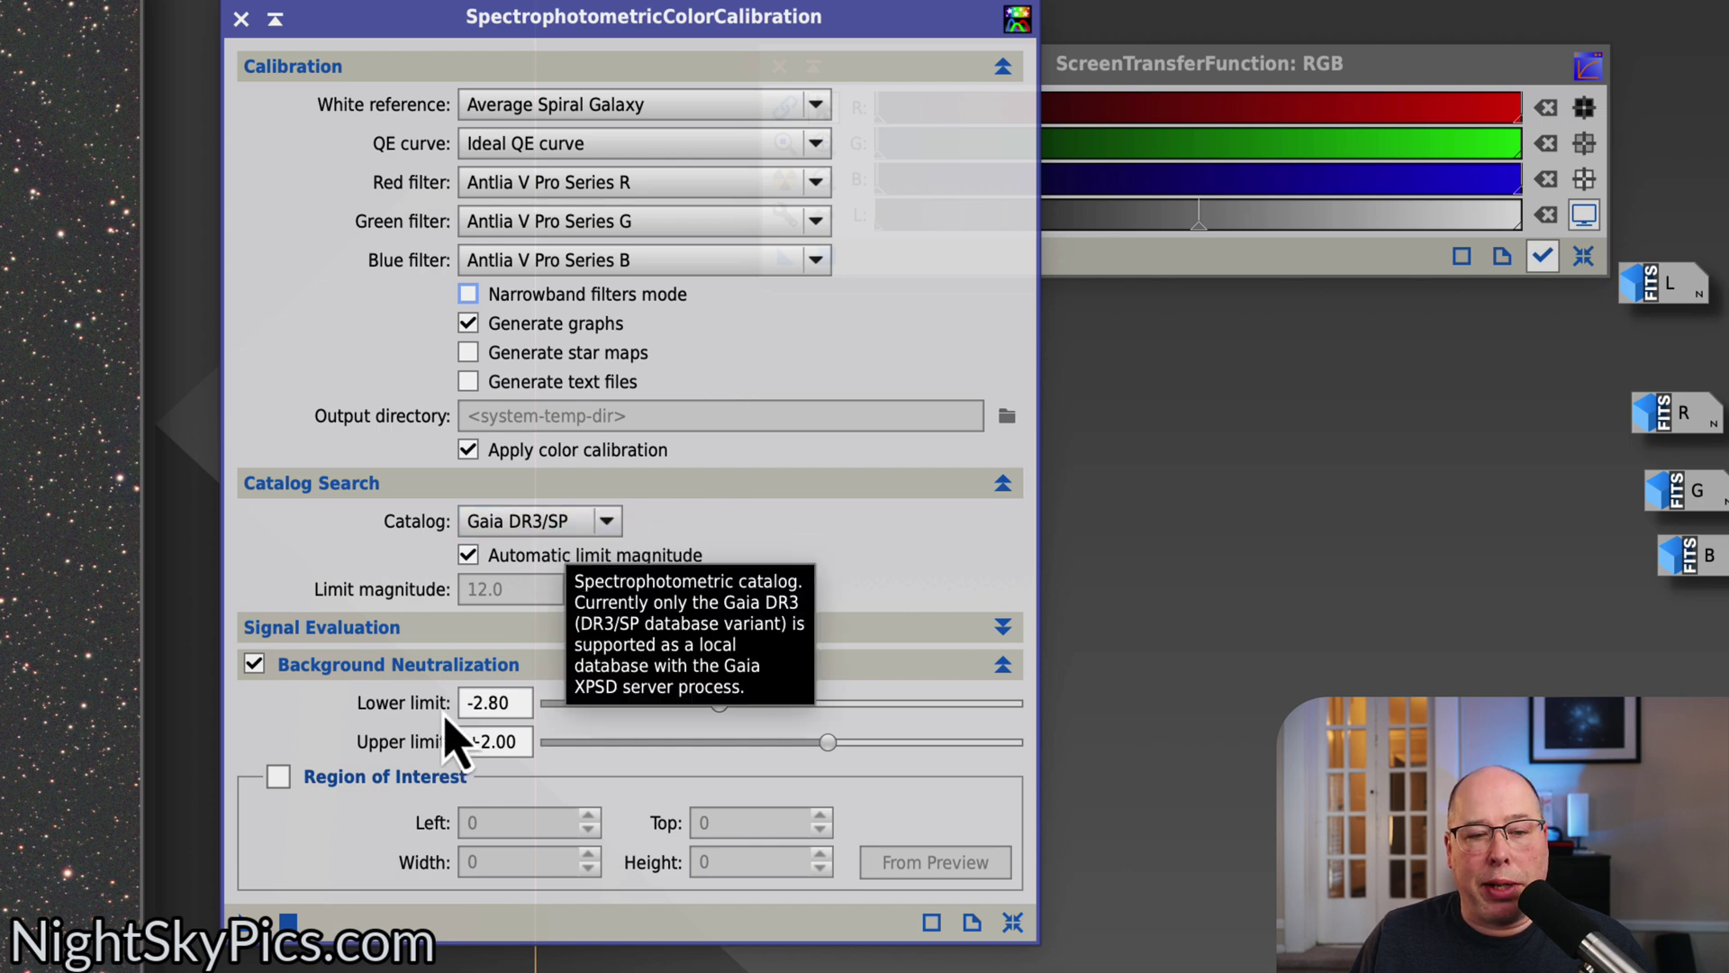
left_click(282, 780)
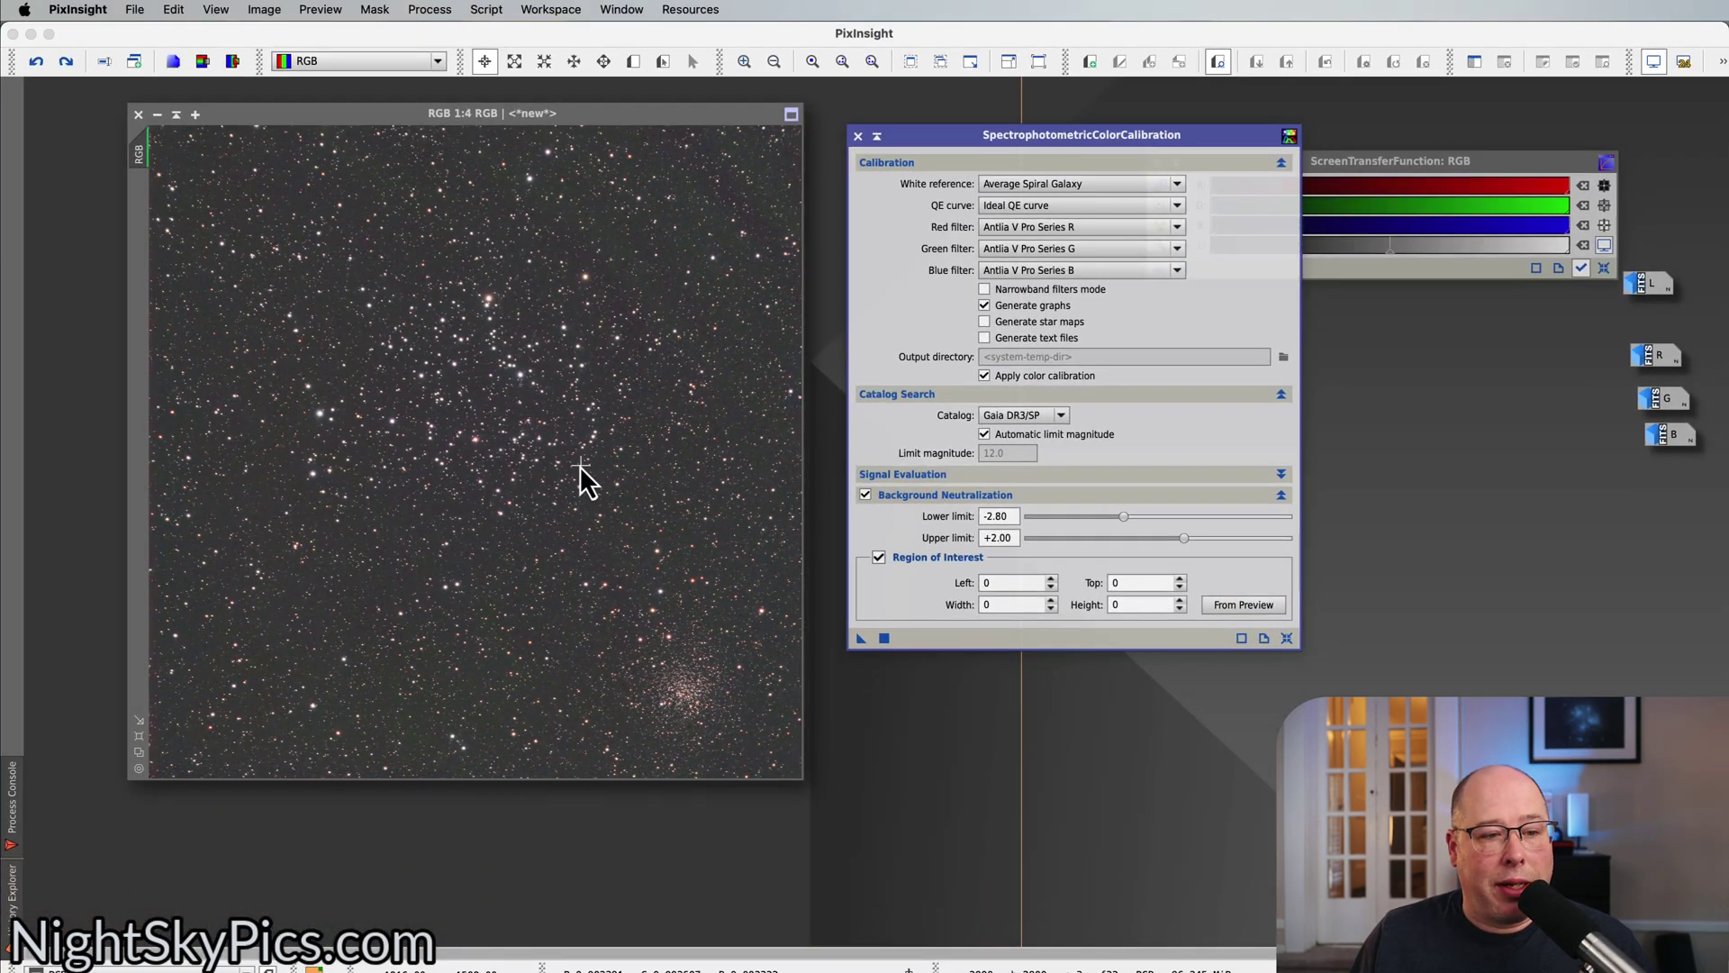
- Zoom in and draw Preview01 over a small patch of empty sky
scroll(580, 467, "up", 4)
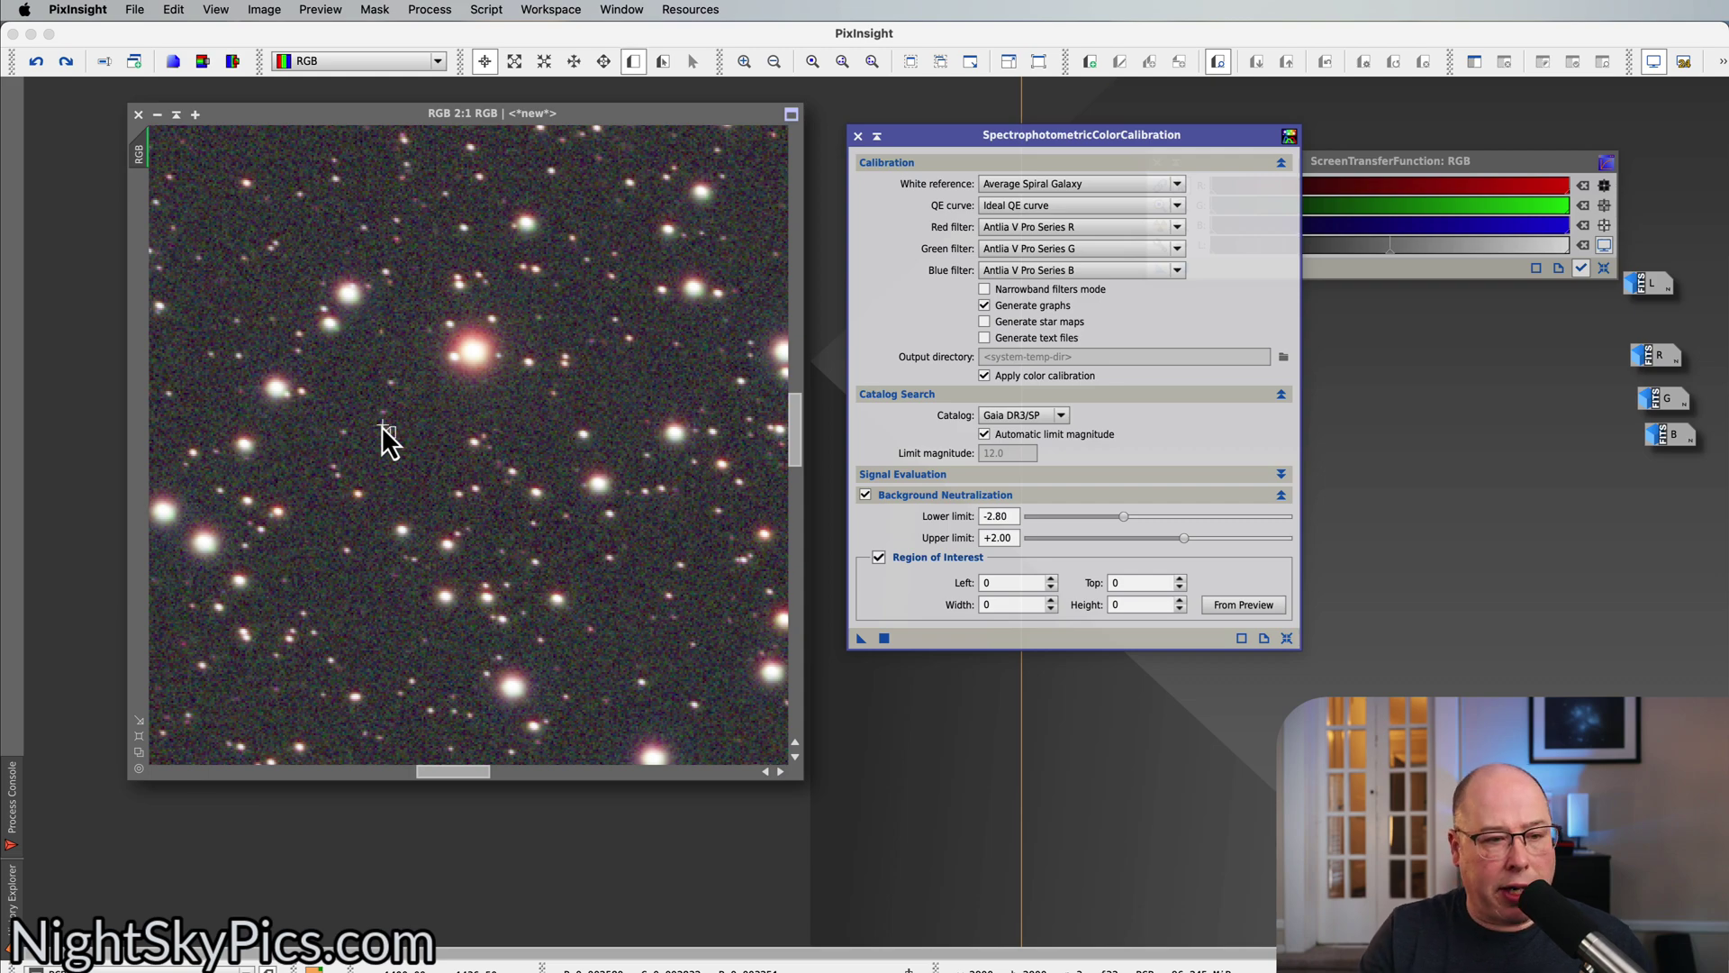
key("alt+n")
left_click_drag(386, 427, 431, 479)
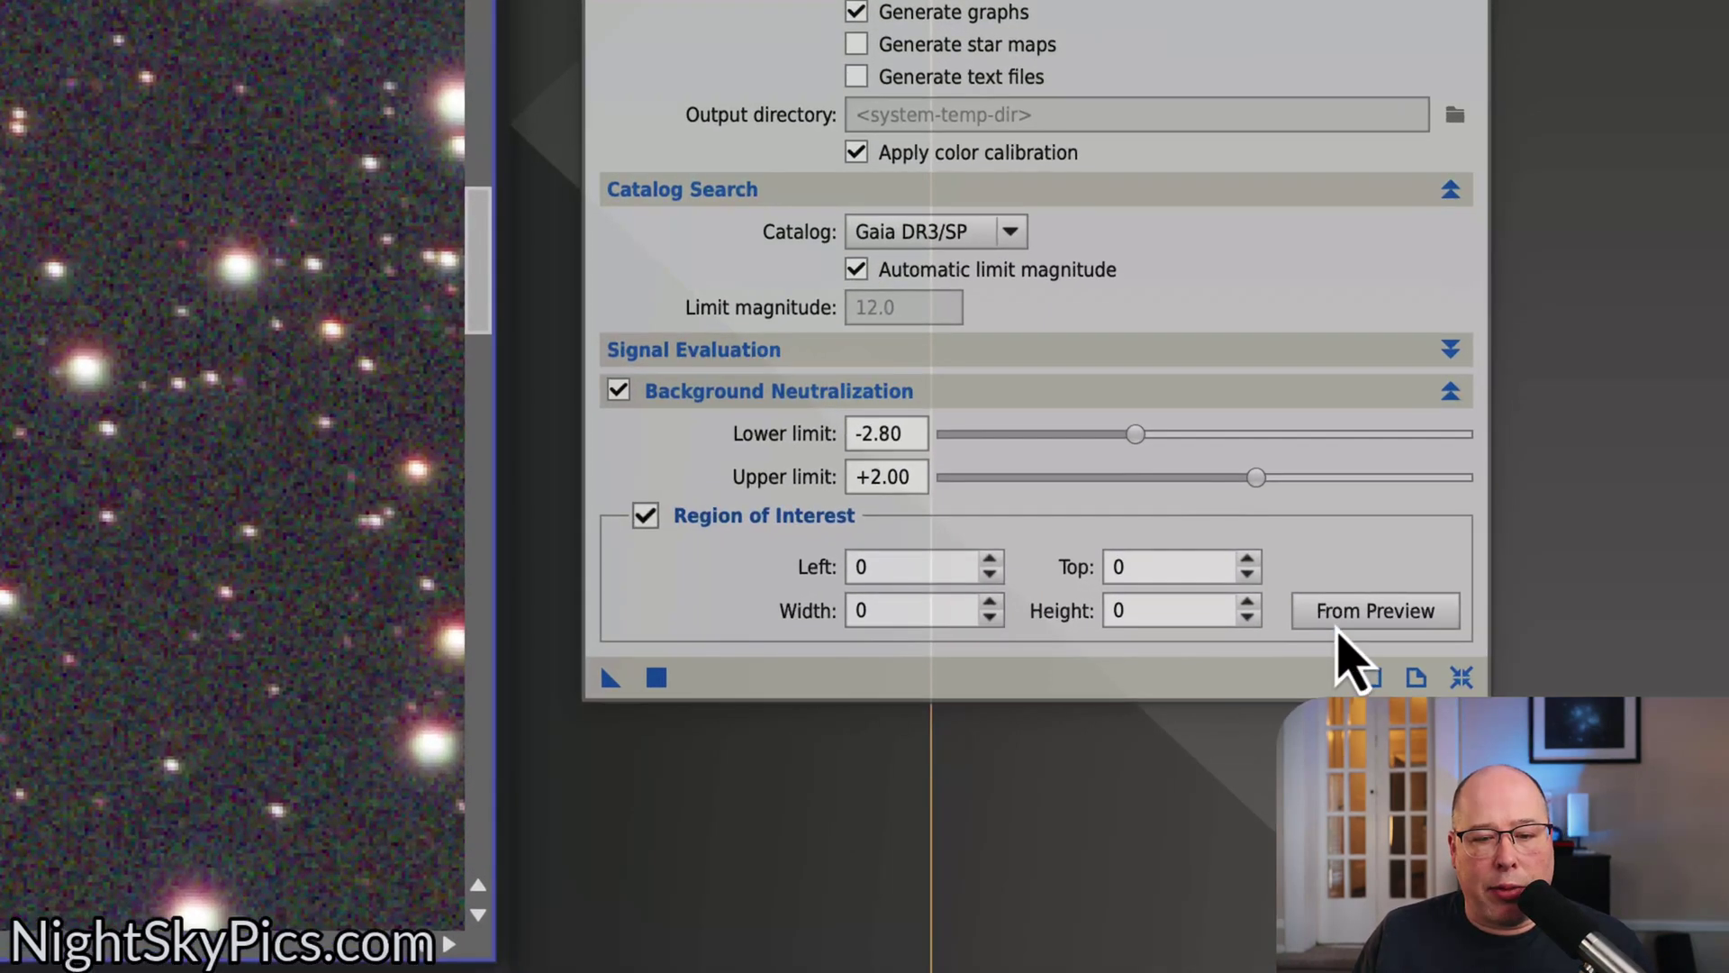
- Fill the Region of Interest from RGB->Preview01 (Left 1402, Top 1439, 24×27)
left_click(1338, 623)
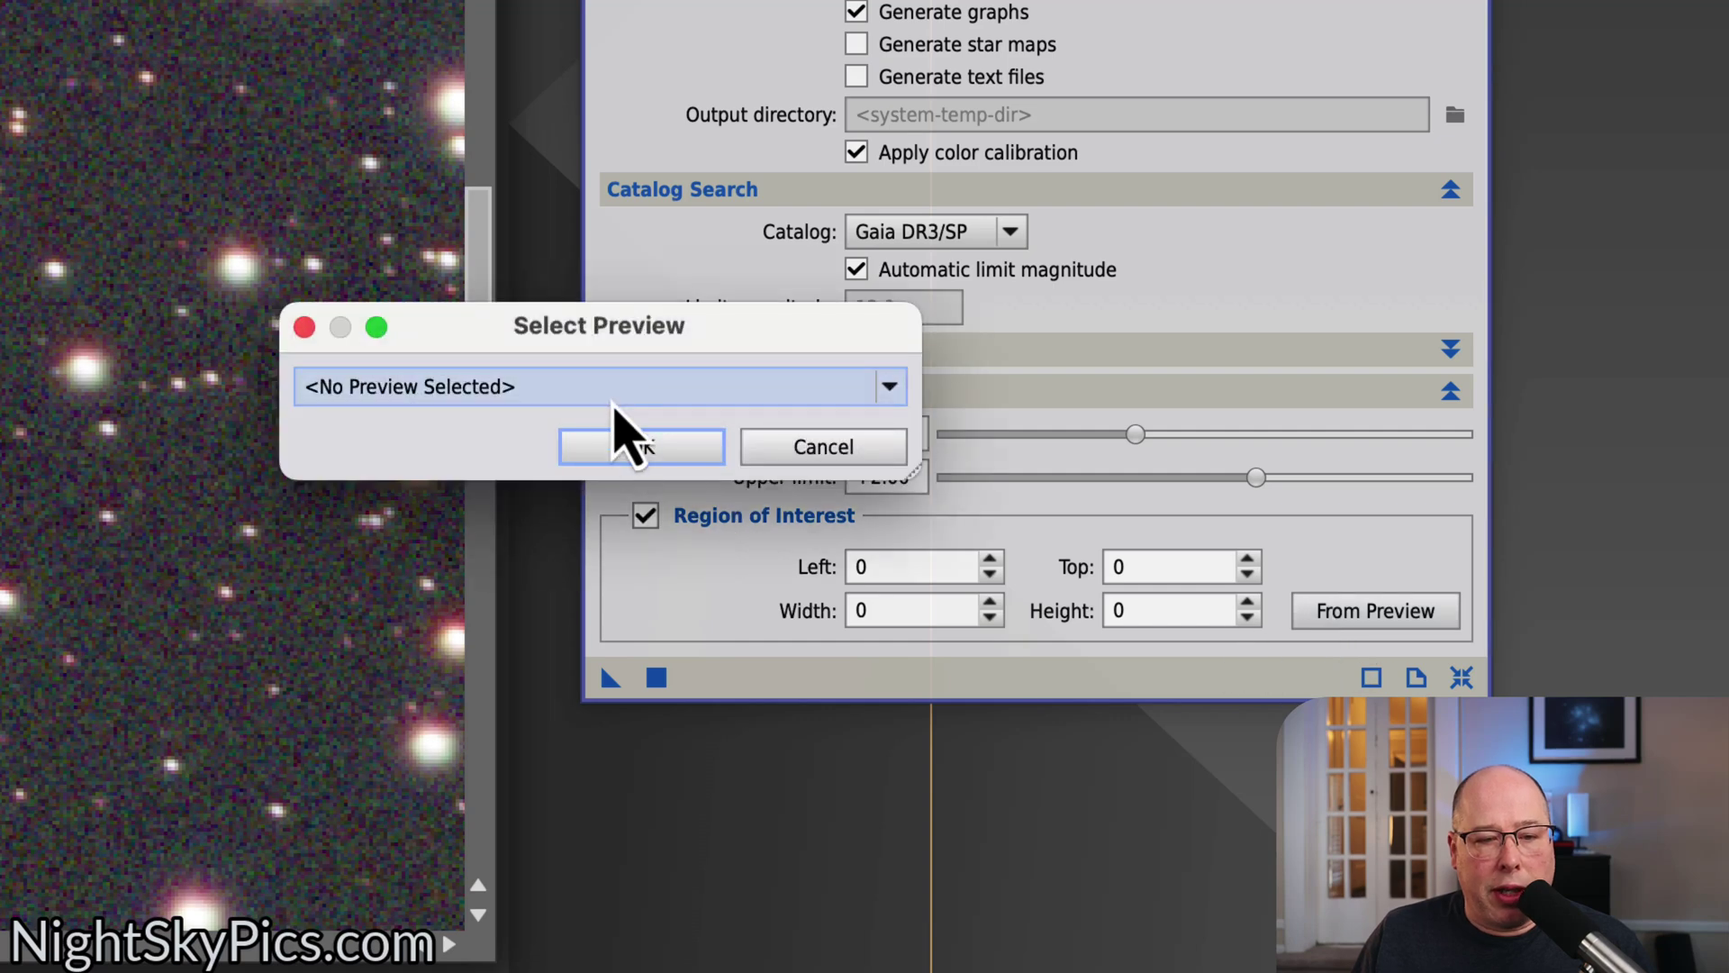
left_click(613, 390)
left_click(595, 459)
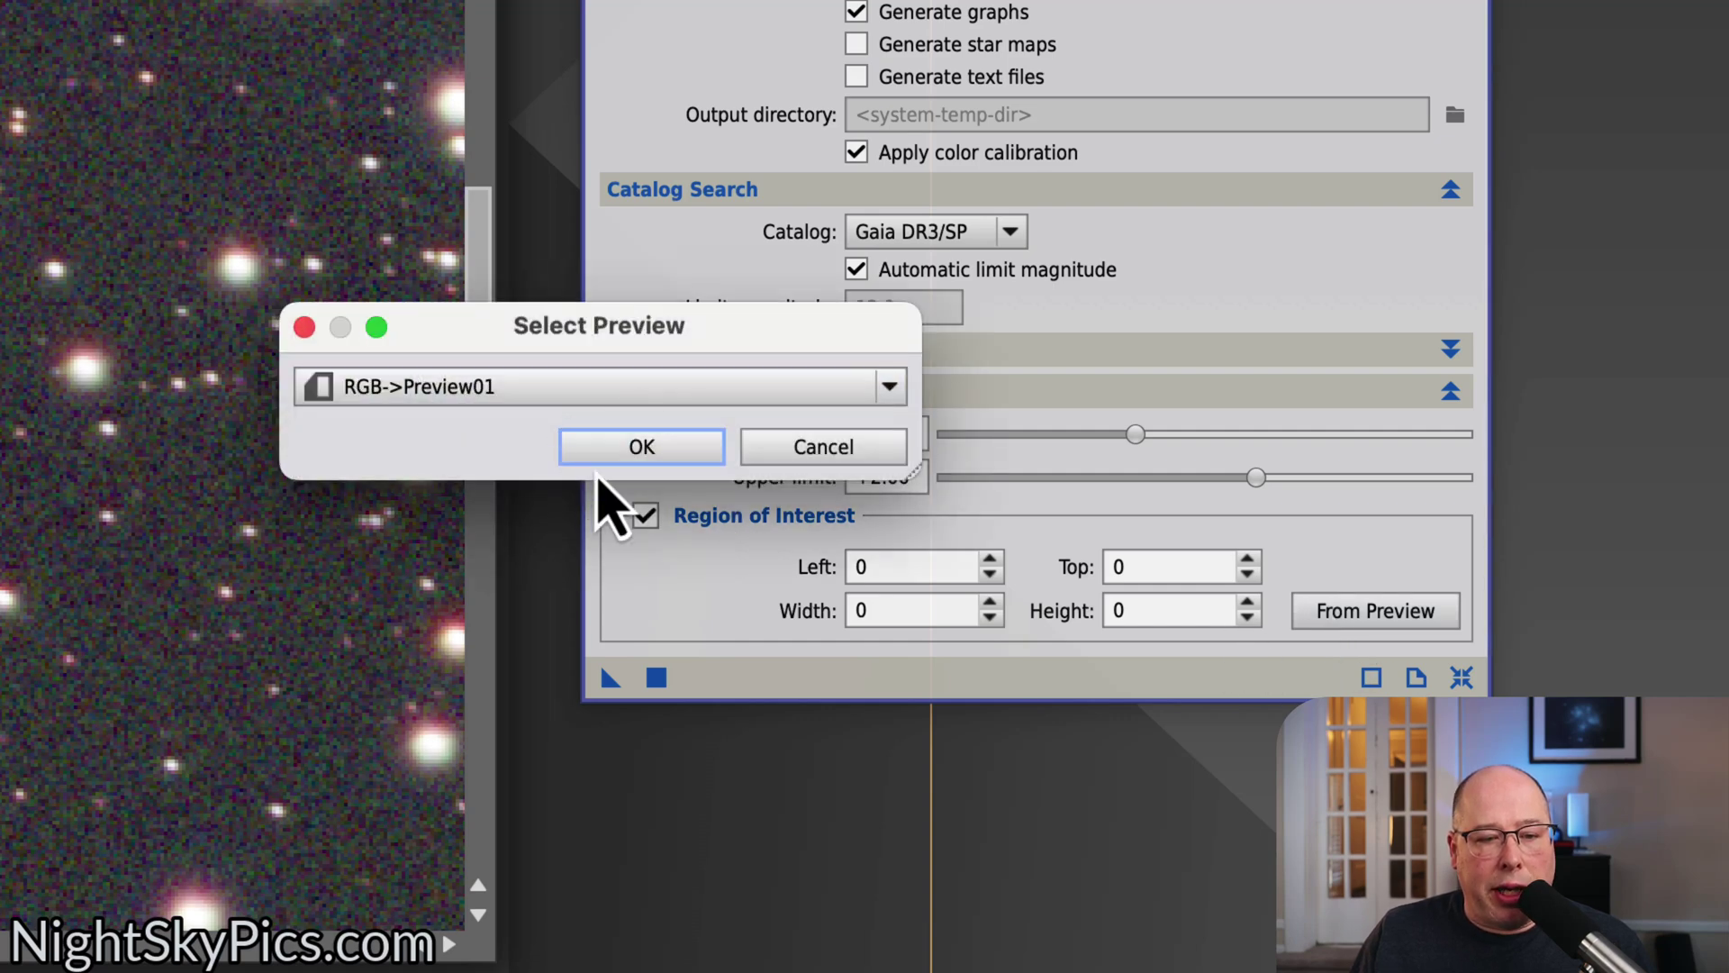
left_click(622, 447)
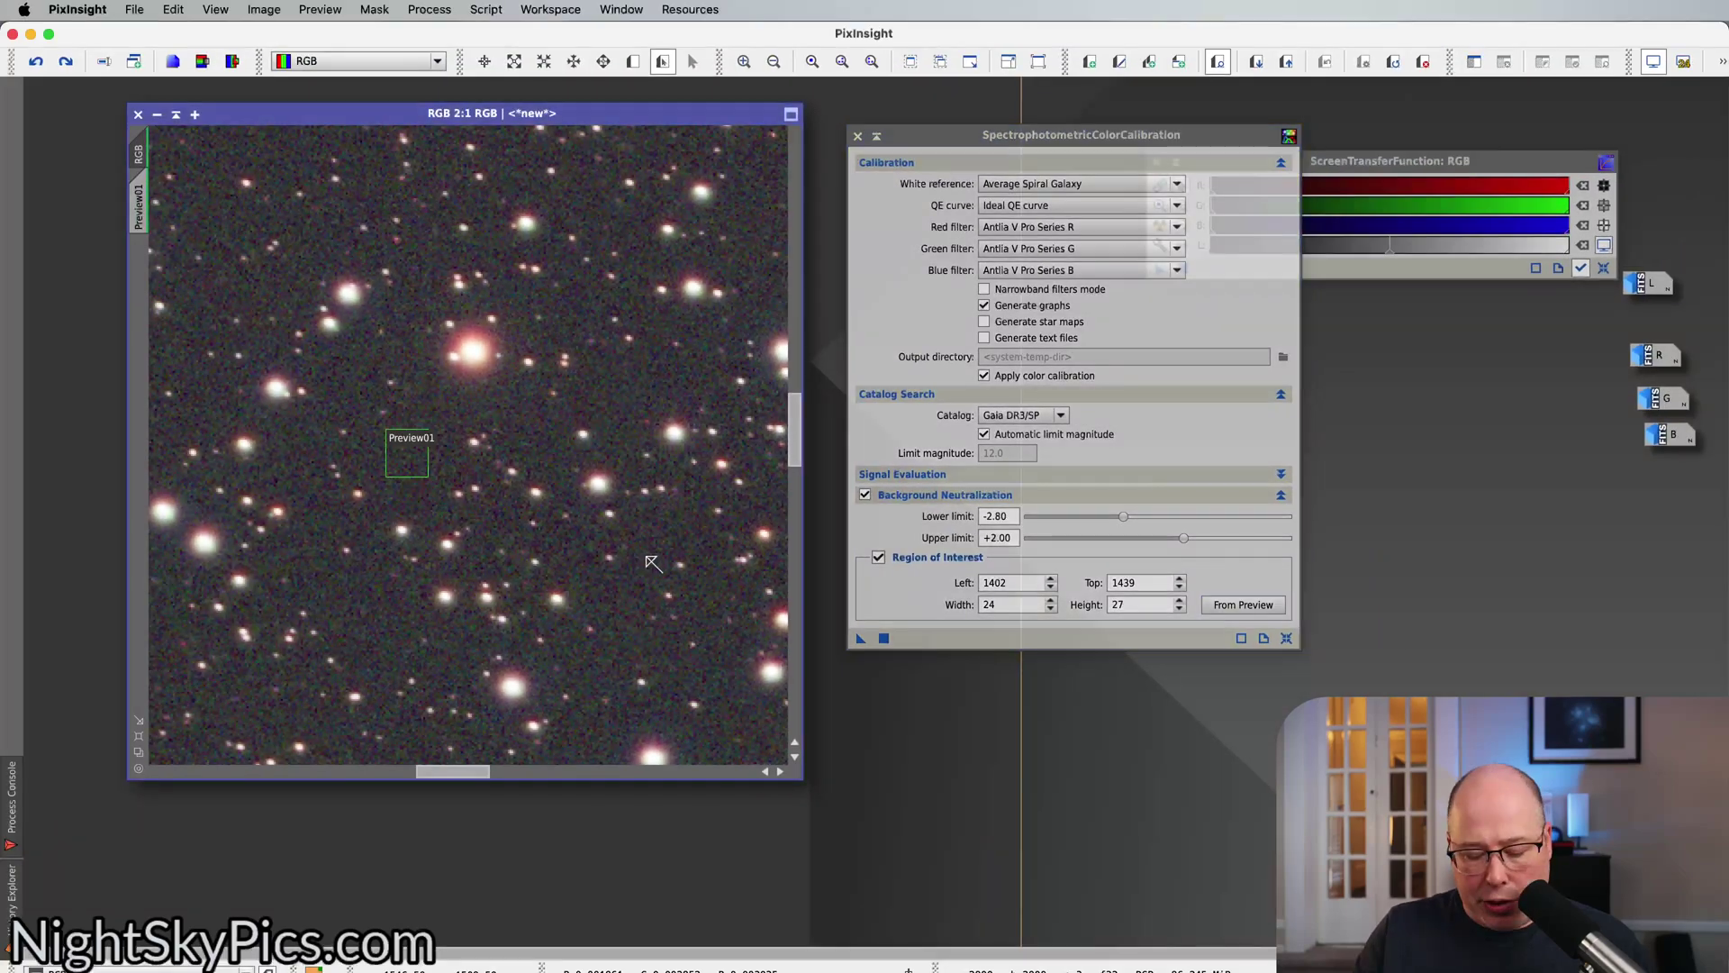
scroll(653, 572, "down", 4)
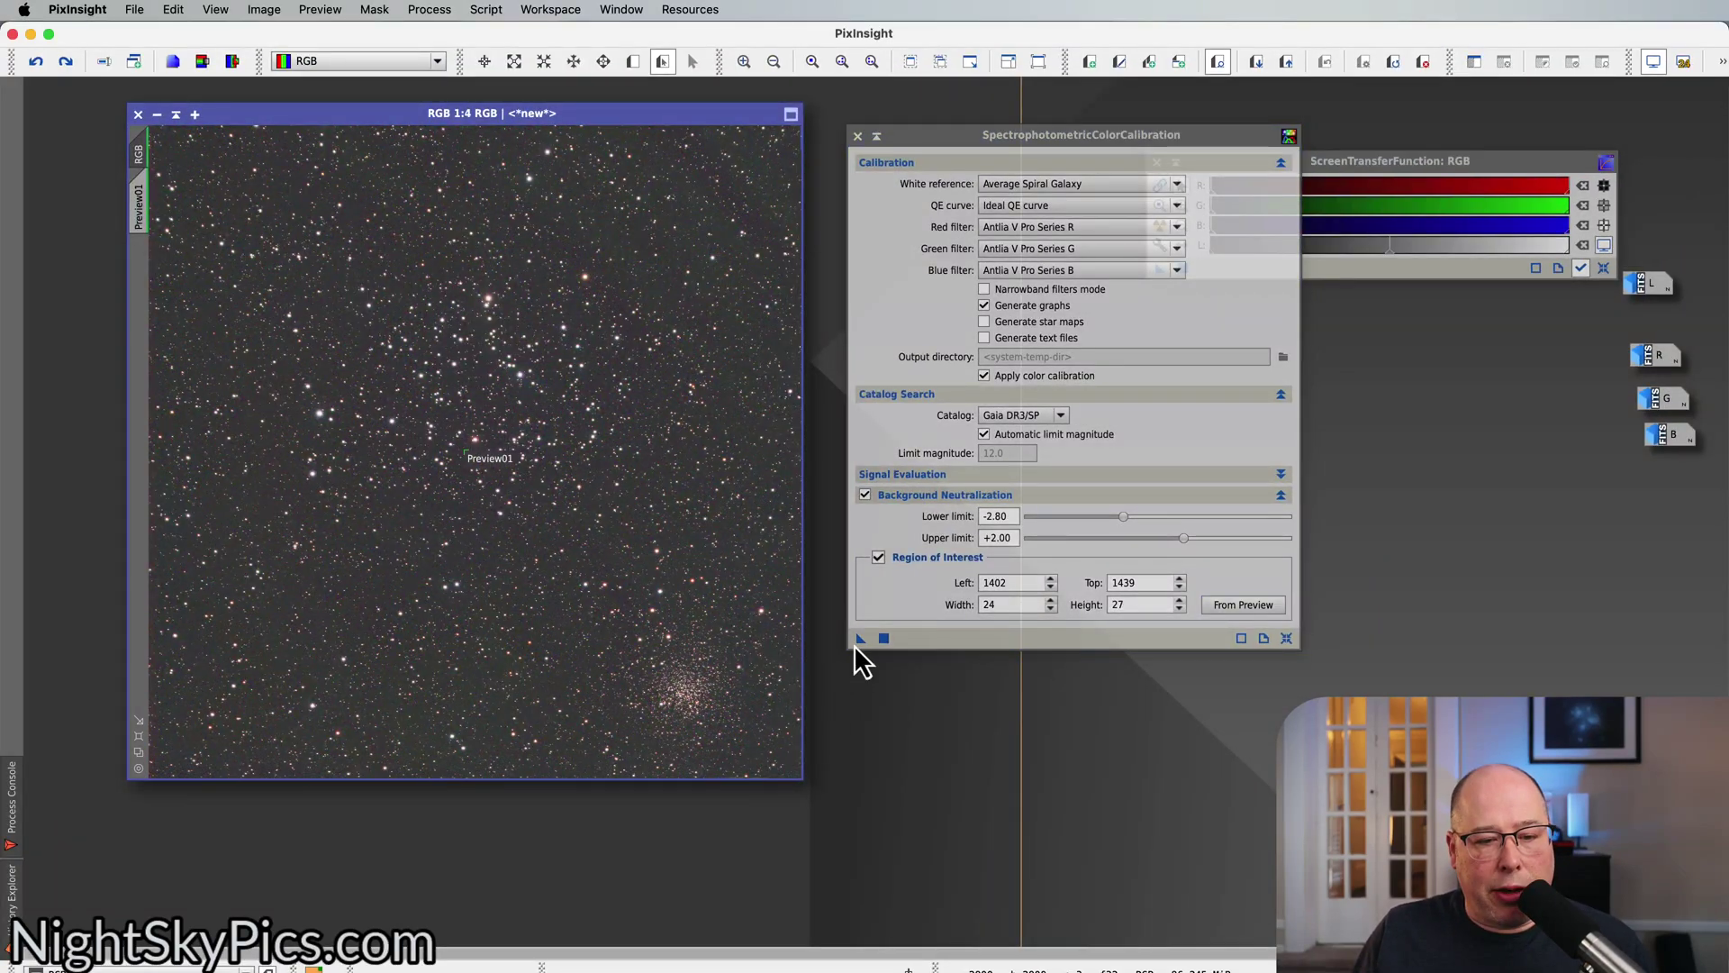
- Apply SPCC to the RGB image and arrange windows to read the white balance graphs (0.7989, 1.0000, 0.9658)
left_click_drag(856, 645, 777, 644)
left_click_drag(683, 609, 682, 609)
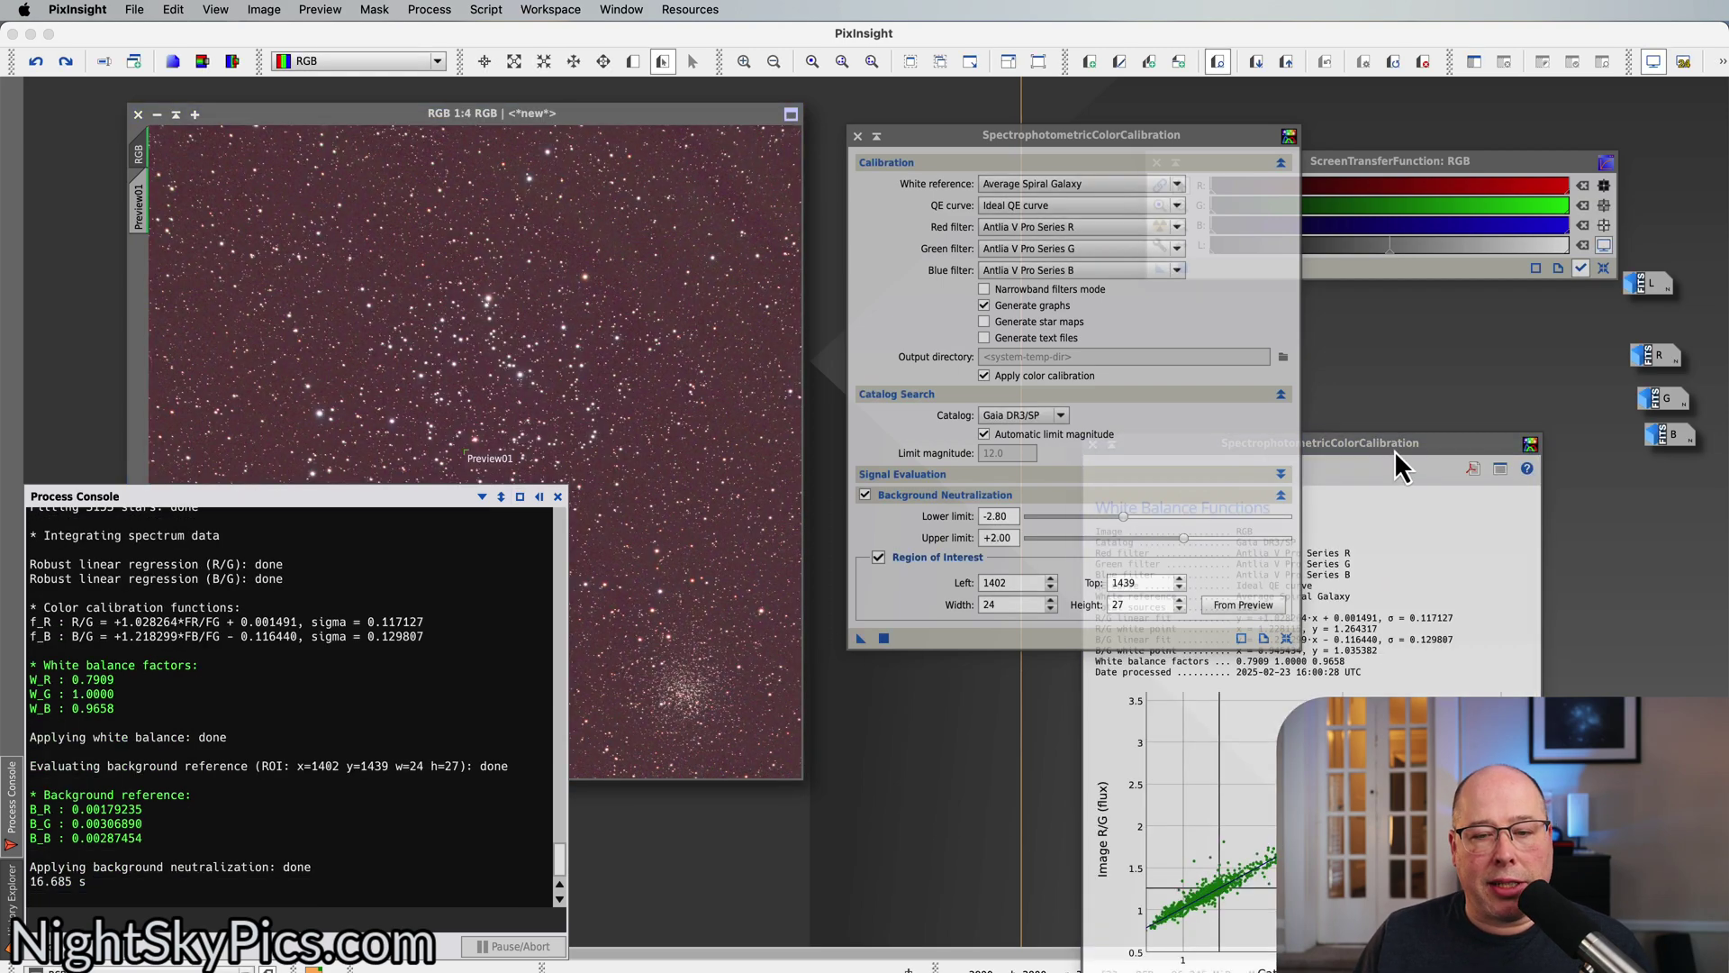
left_click_drag(1395, 452, 1077, 432)
left_click_drag(769, 408, 628, 115)
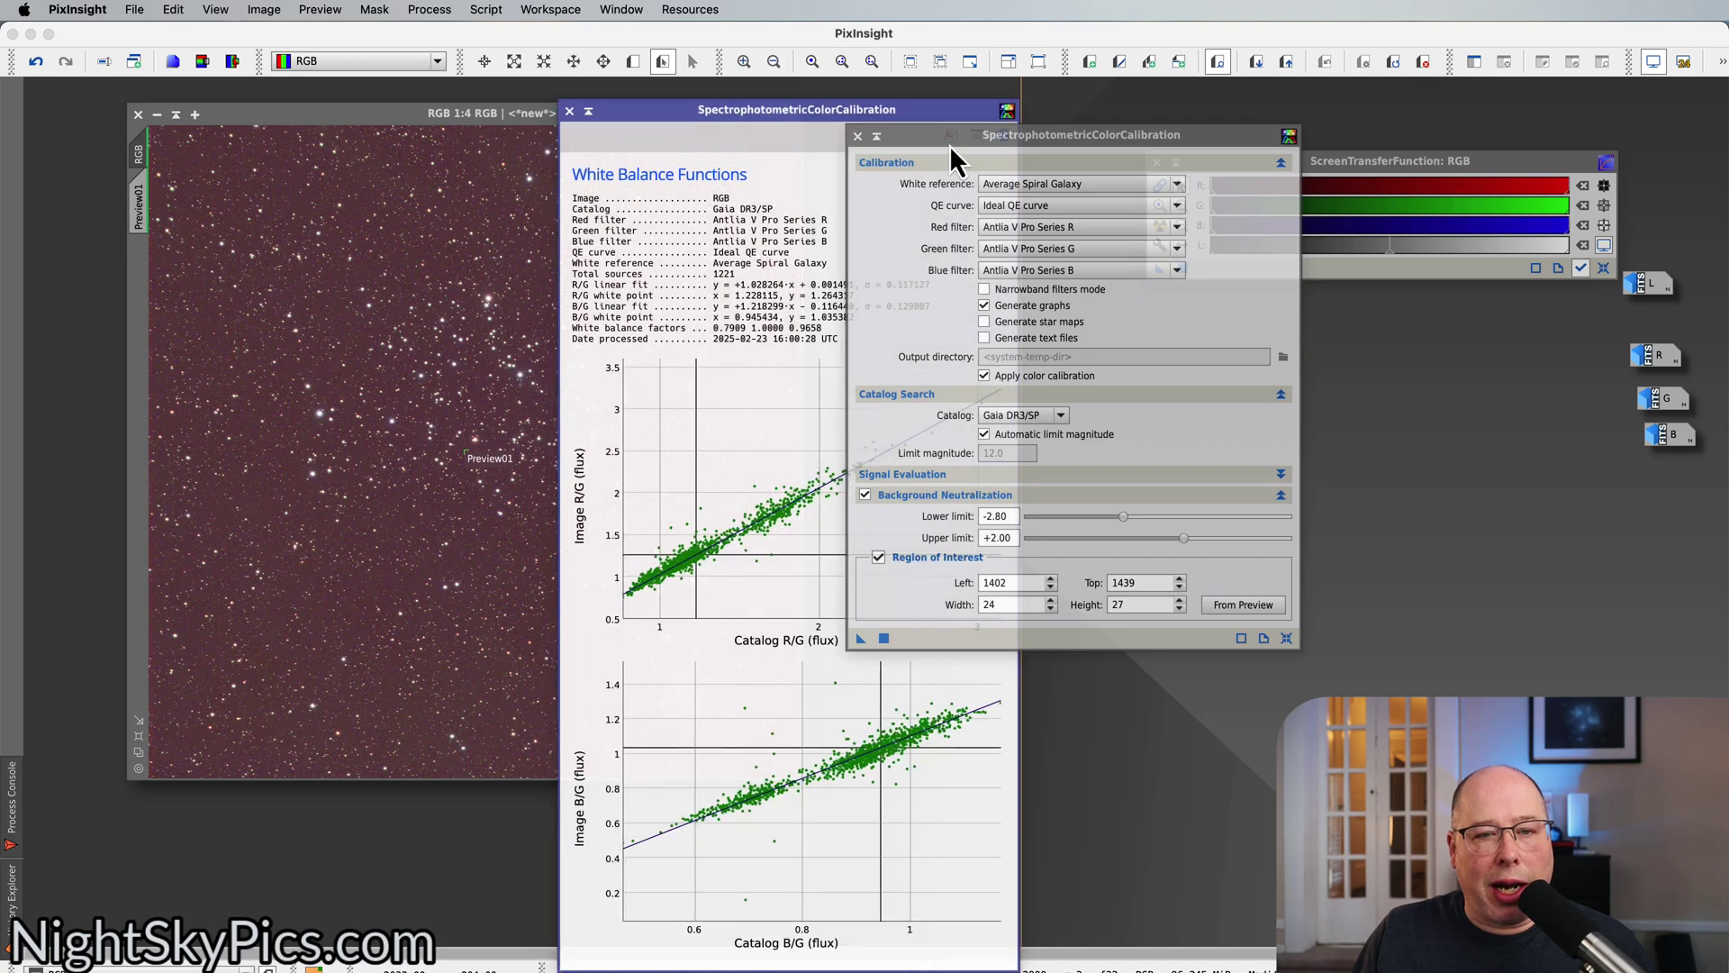
left_click_drag(949, 144, 1194, 158)
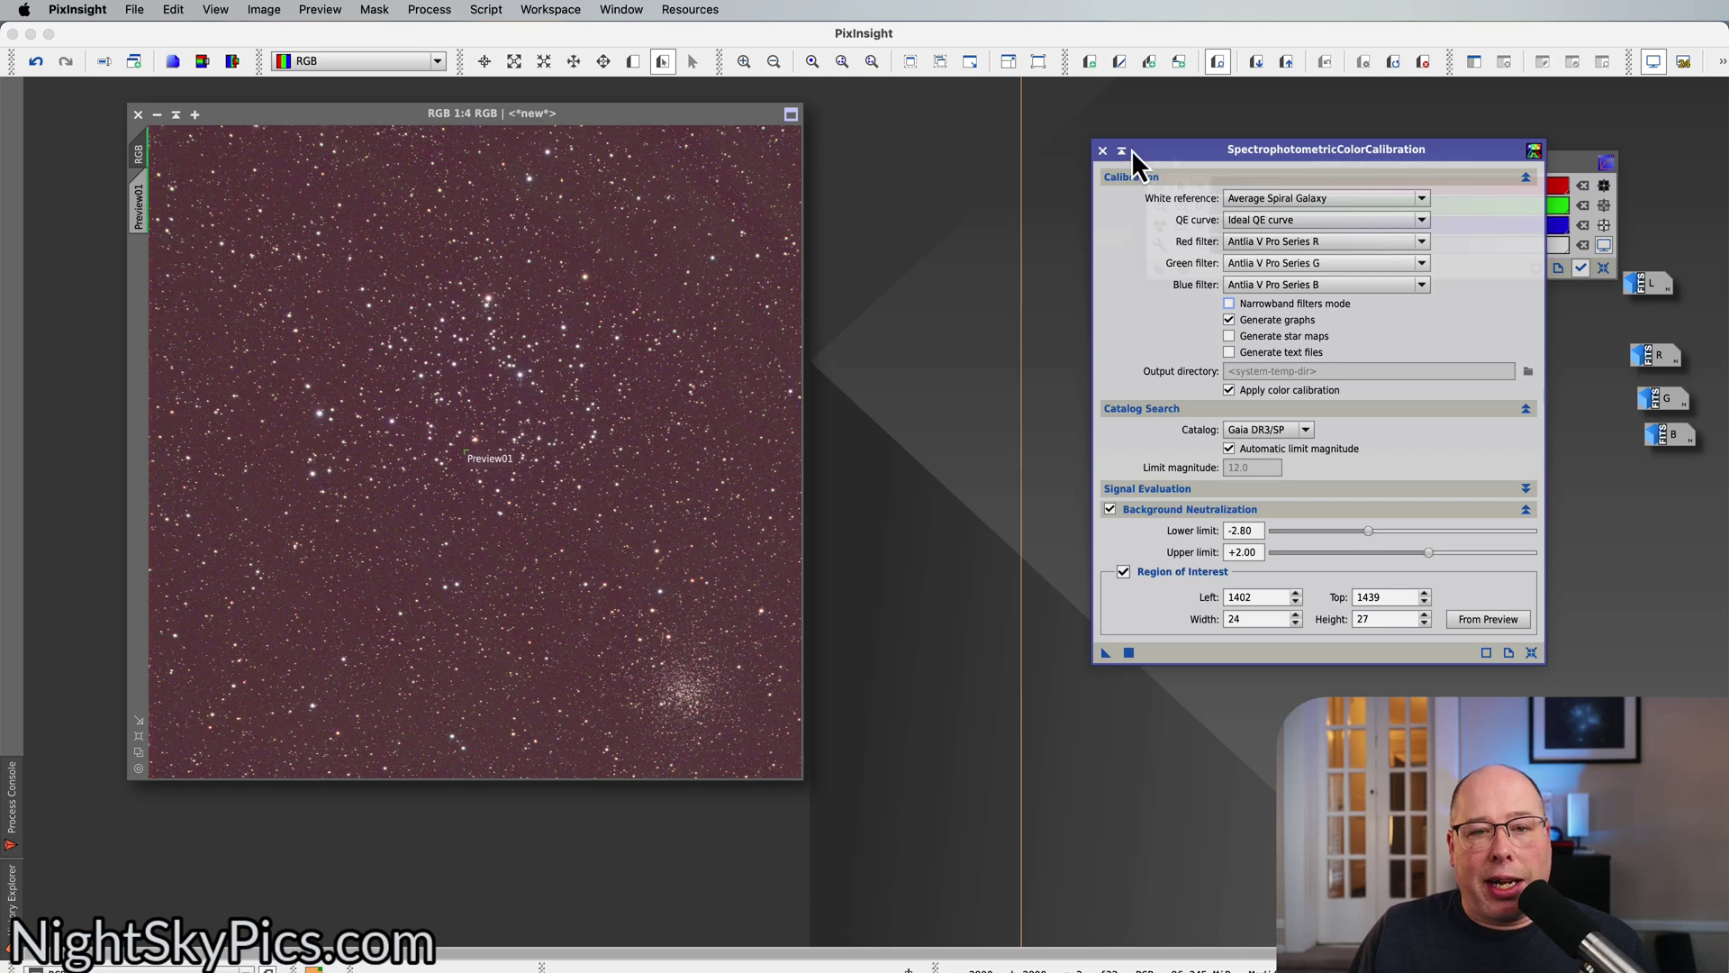
- Close SPCC, delete Preview01, and auto-stretch the image with STF for a neutral look
left_click_drag(1131, 149, 960, 161)
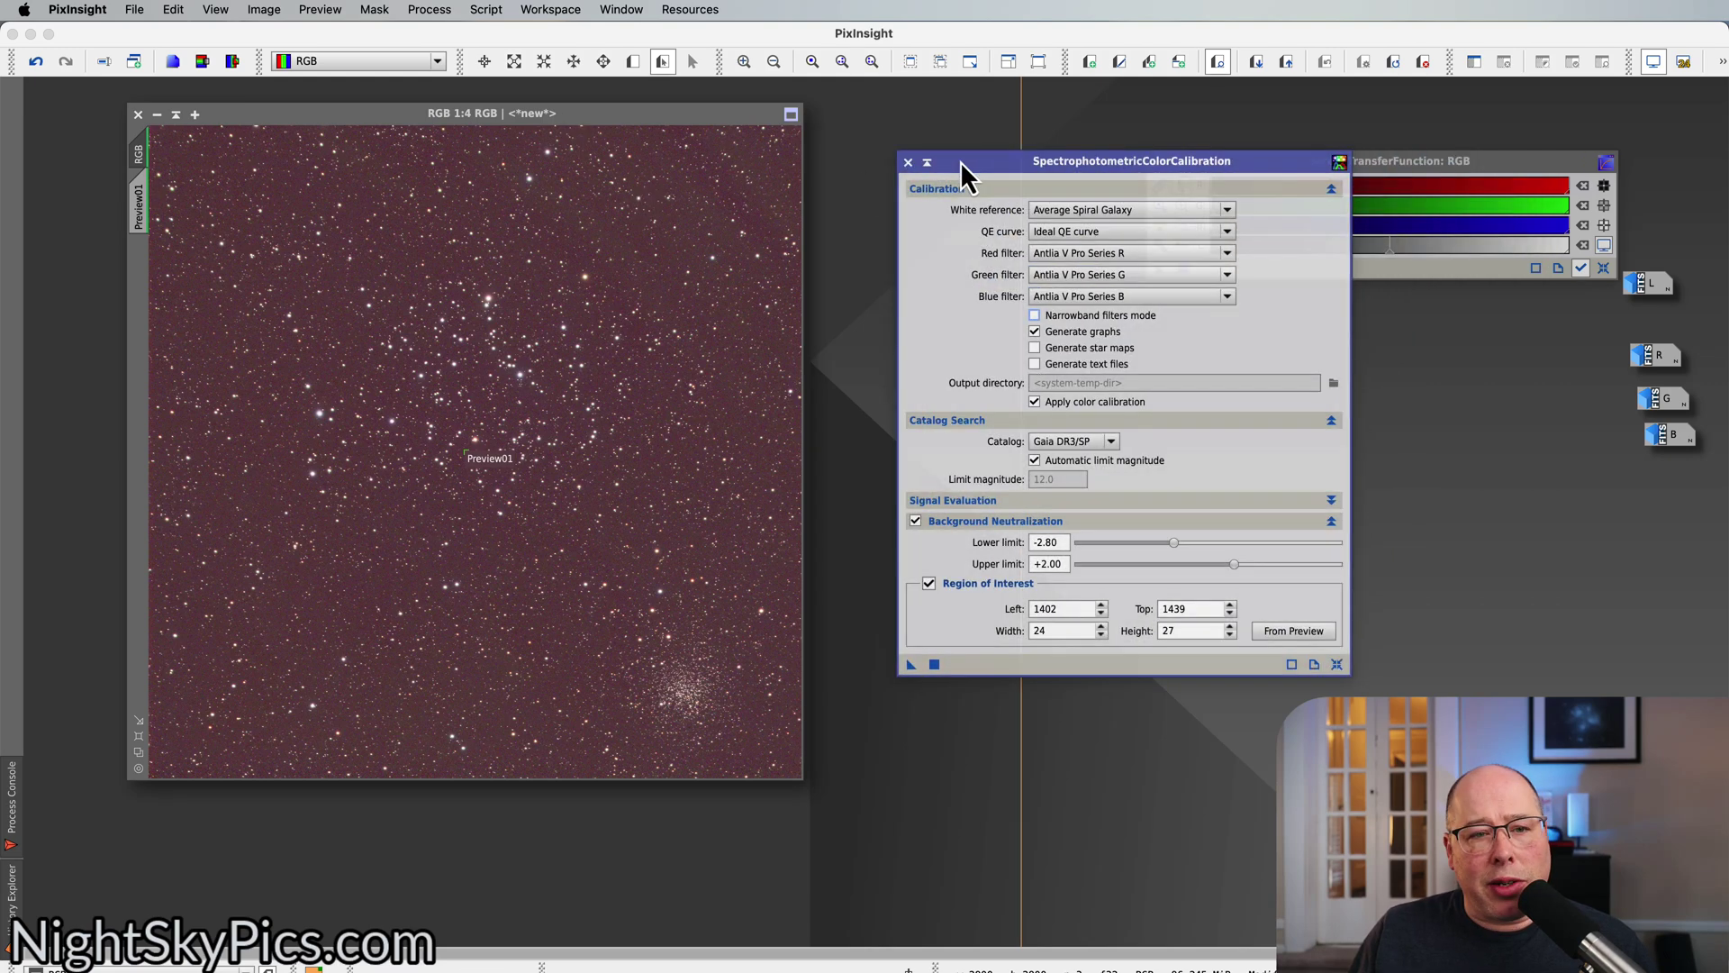
left_click(908, 162)
left_click_drag(1244, 166, 980, 144)
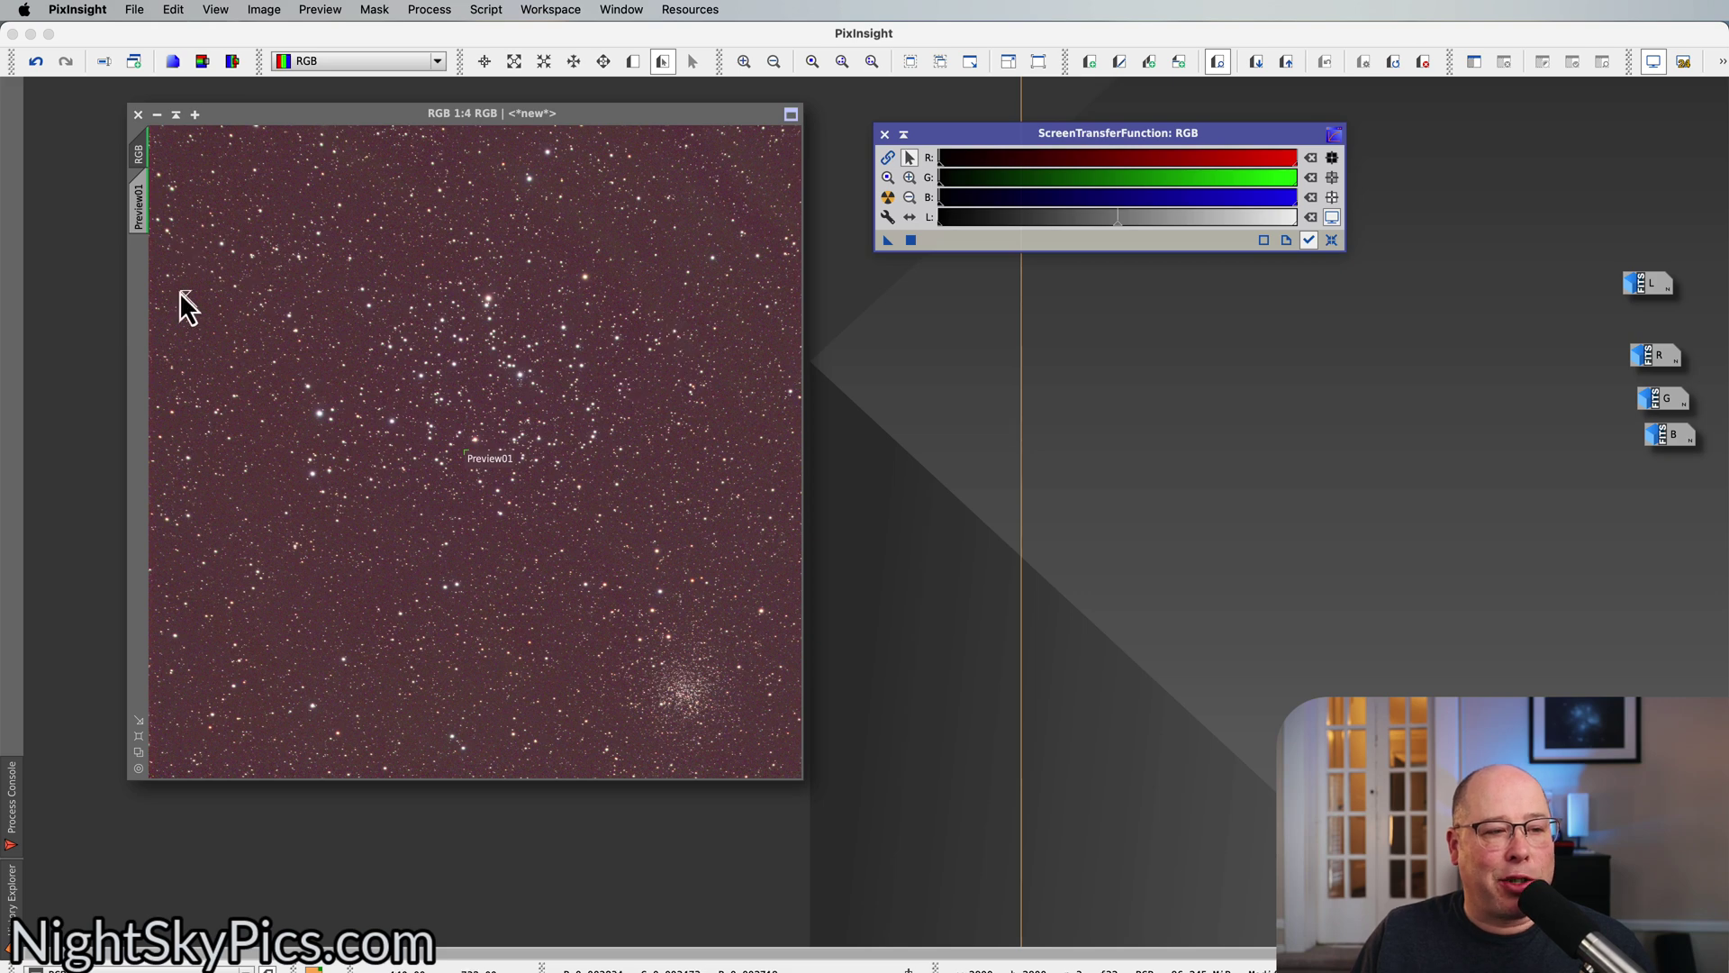
right_click(142, 209)
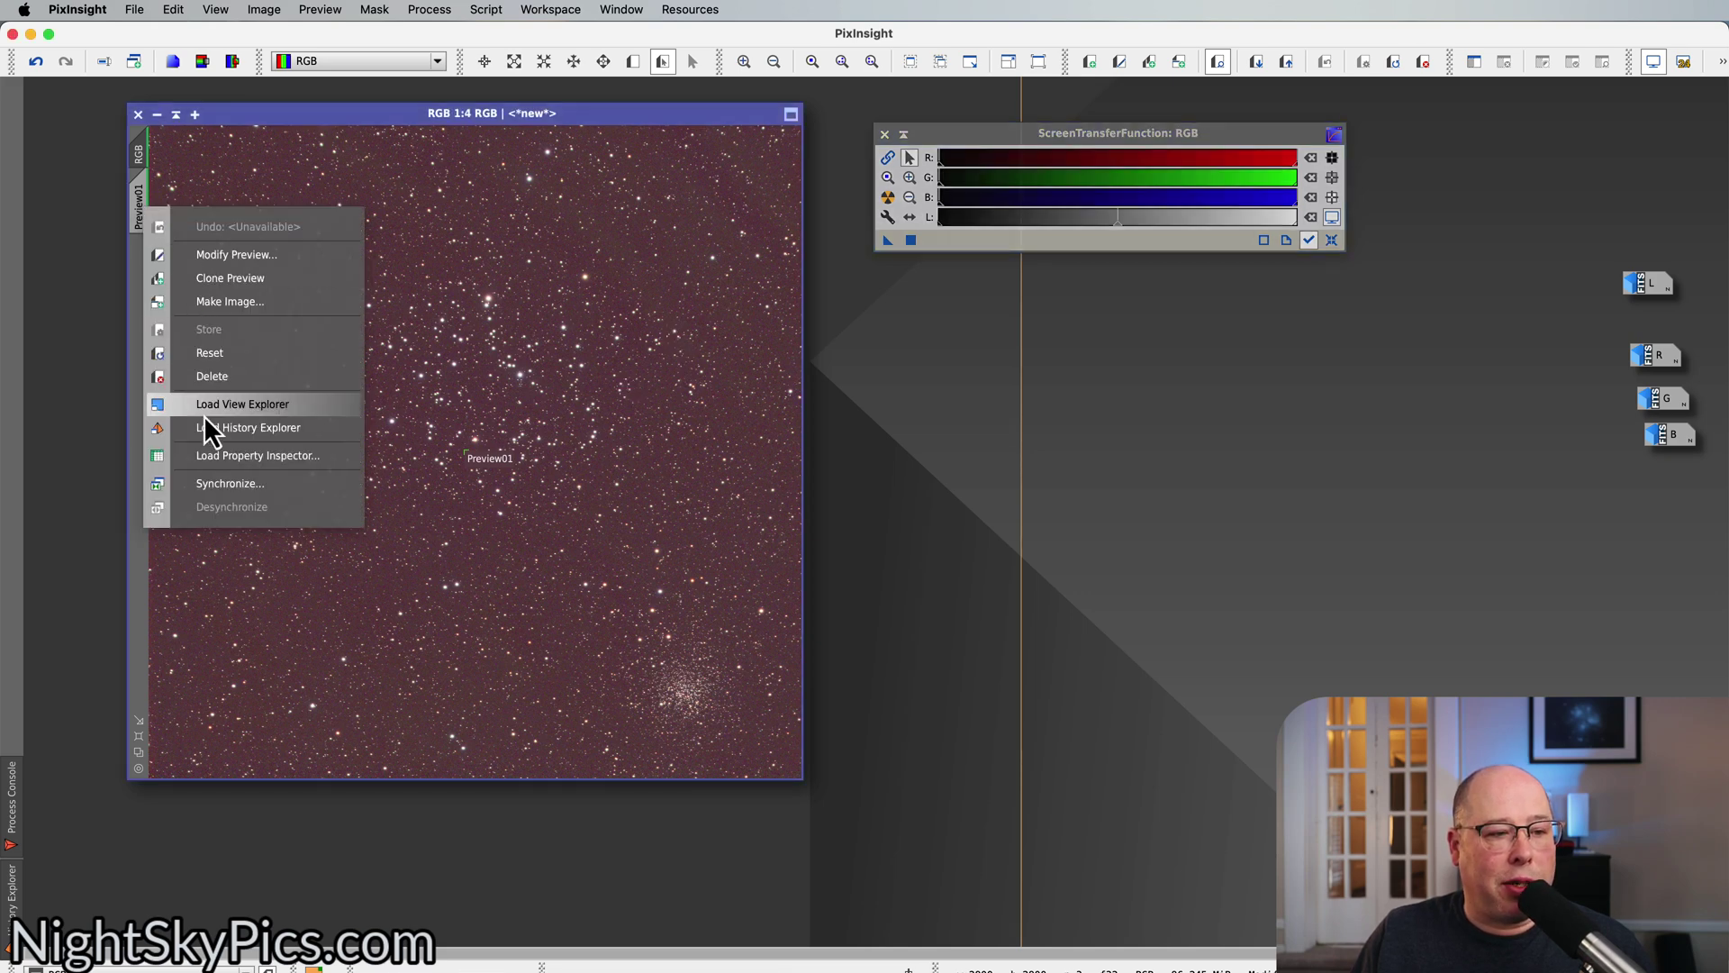
left_click(206, 378)
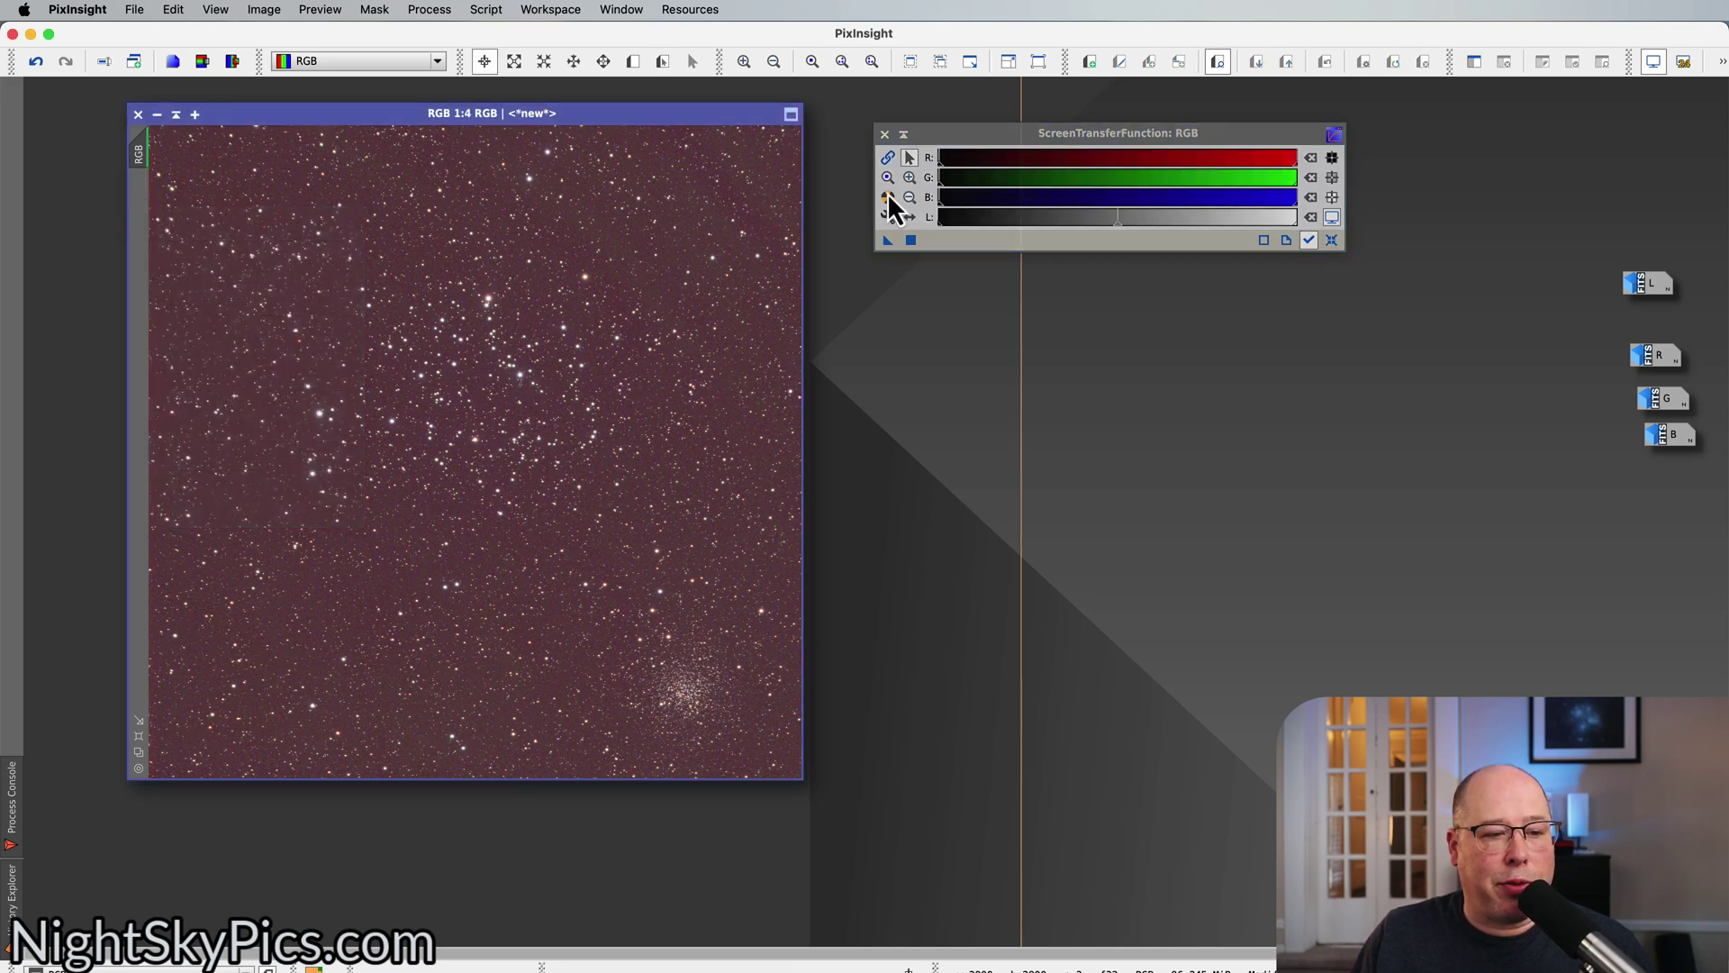
left_click_drag(1054, 144, 1032, 143)
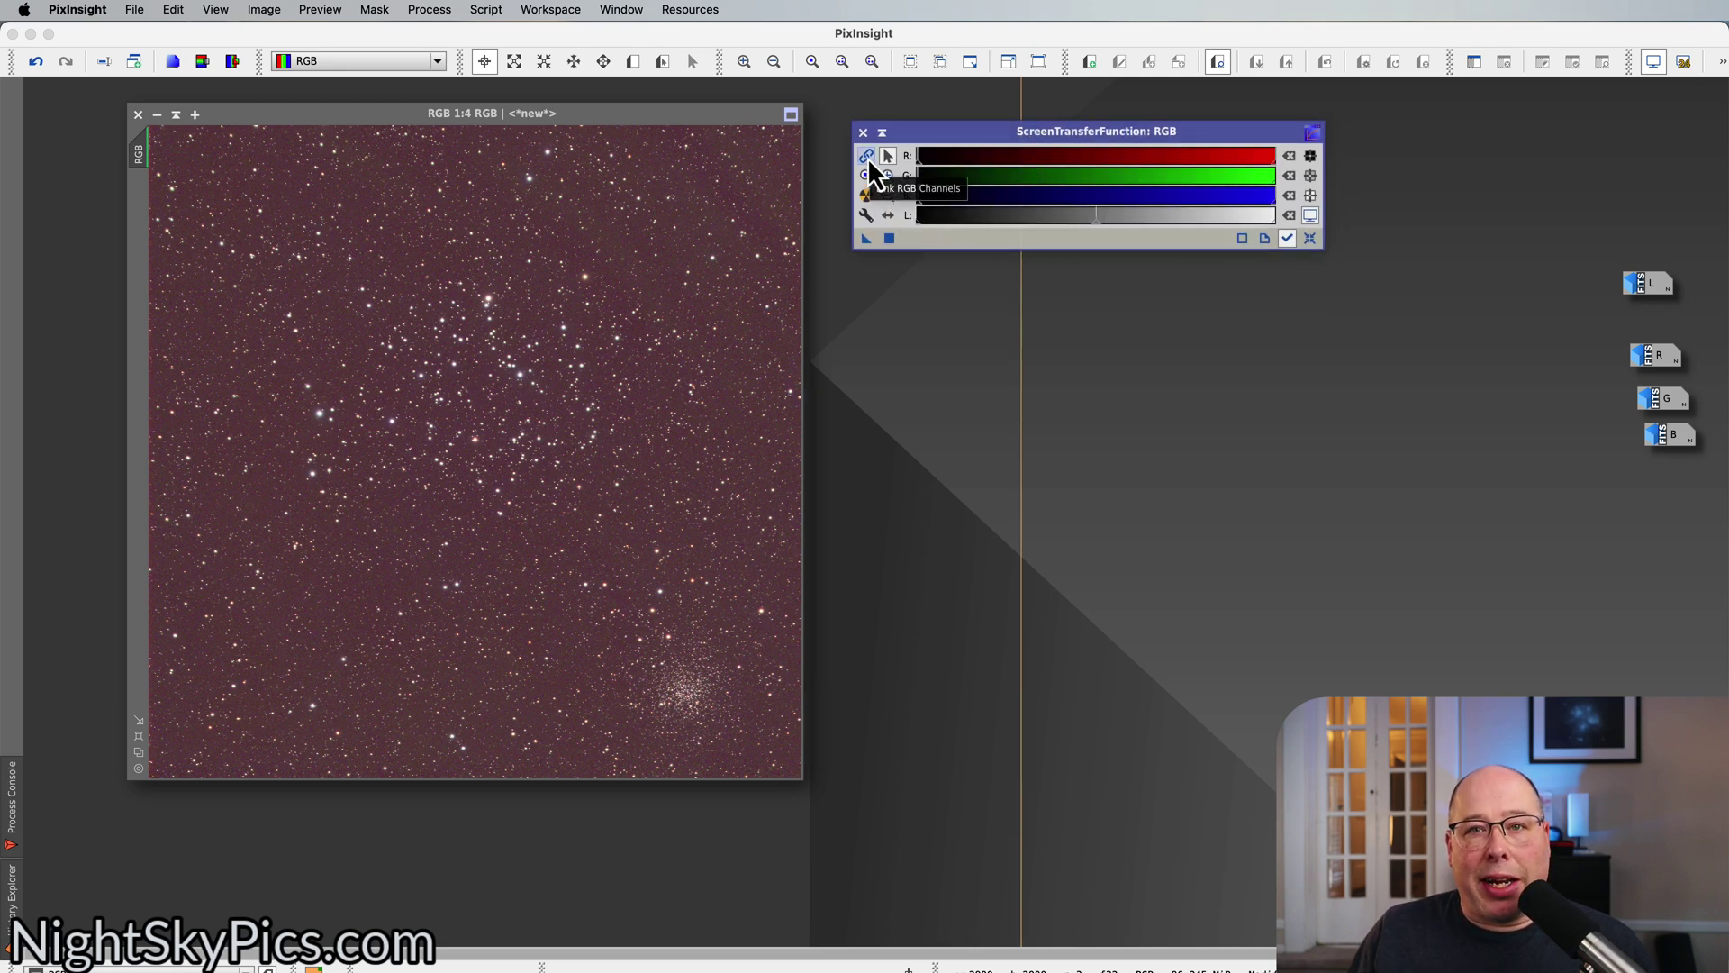
left_click(866, 196)
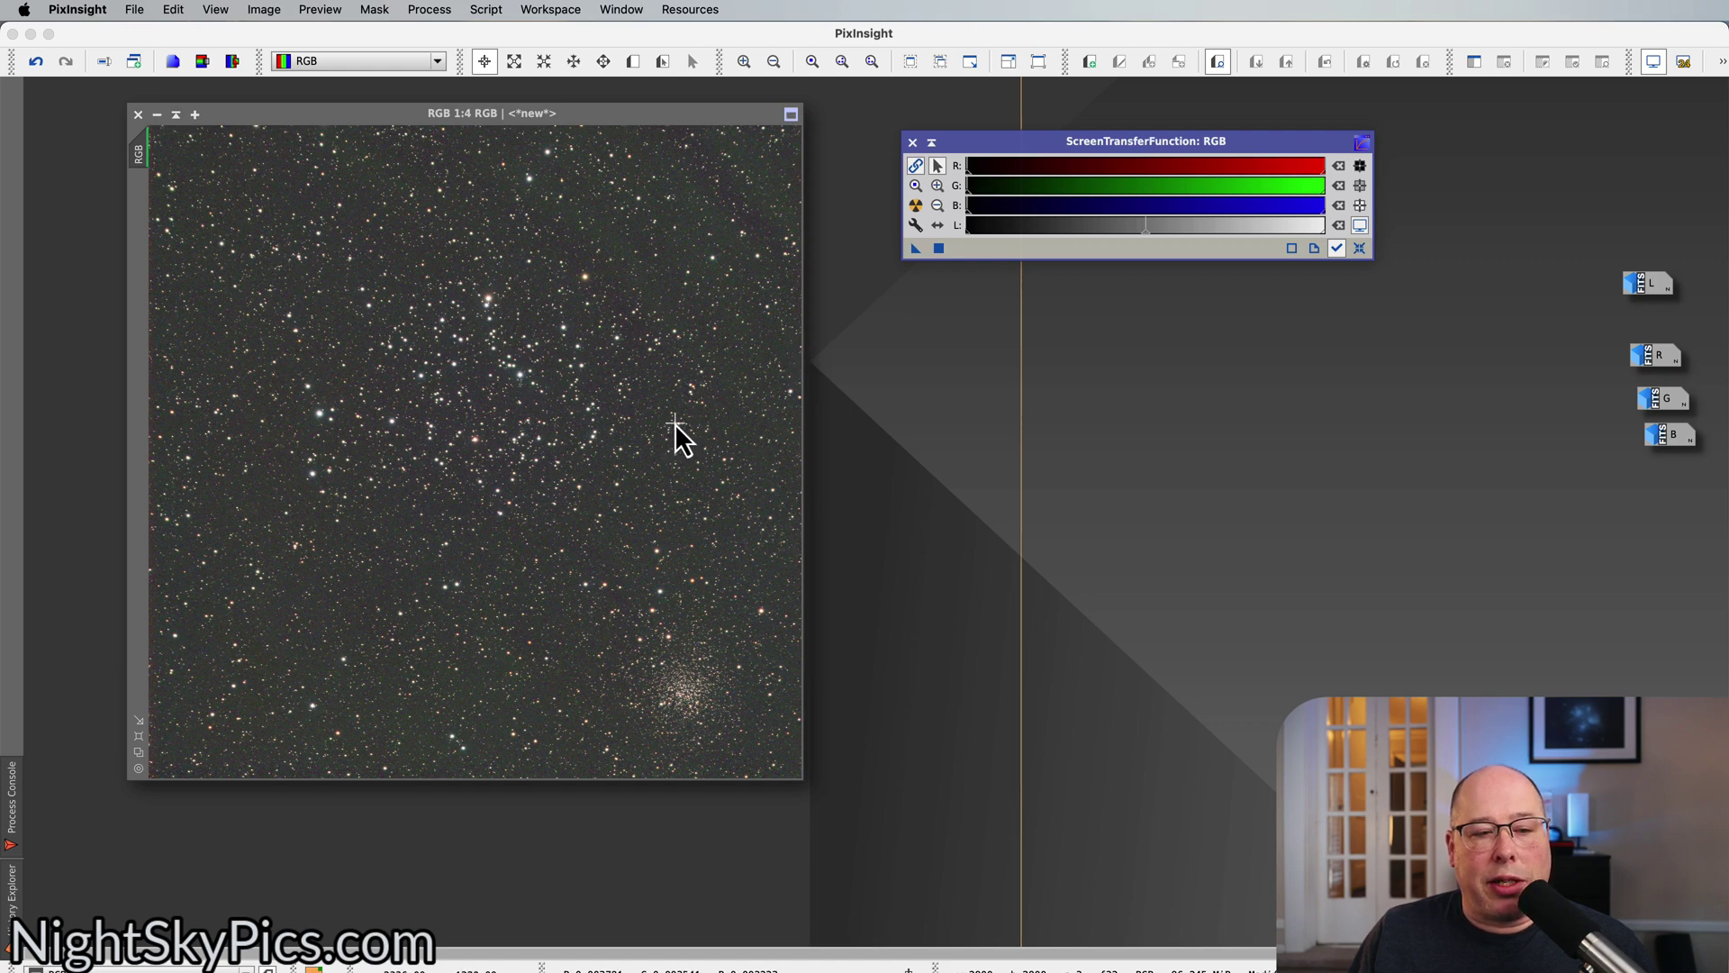
- Switch to Chrome and show the NightSkyPics SPCC tutorial in the first tab
key("super+Tab")
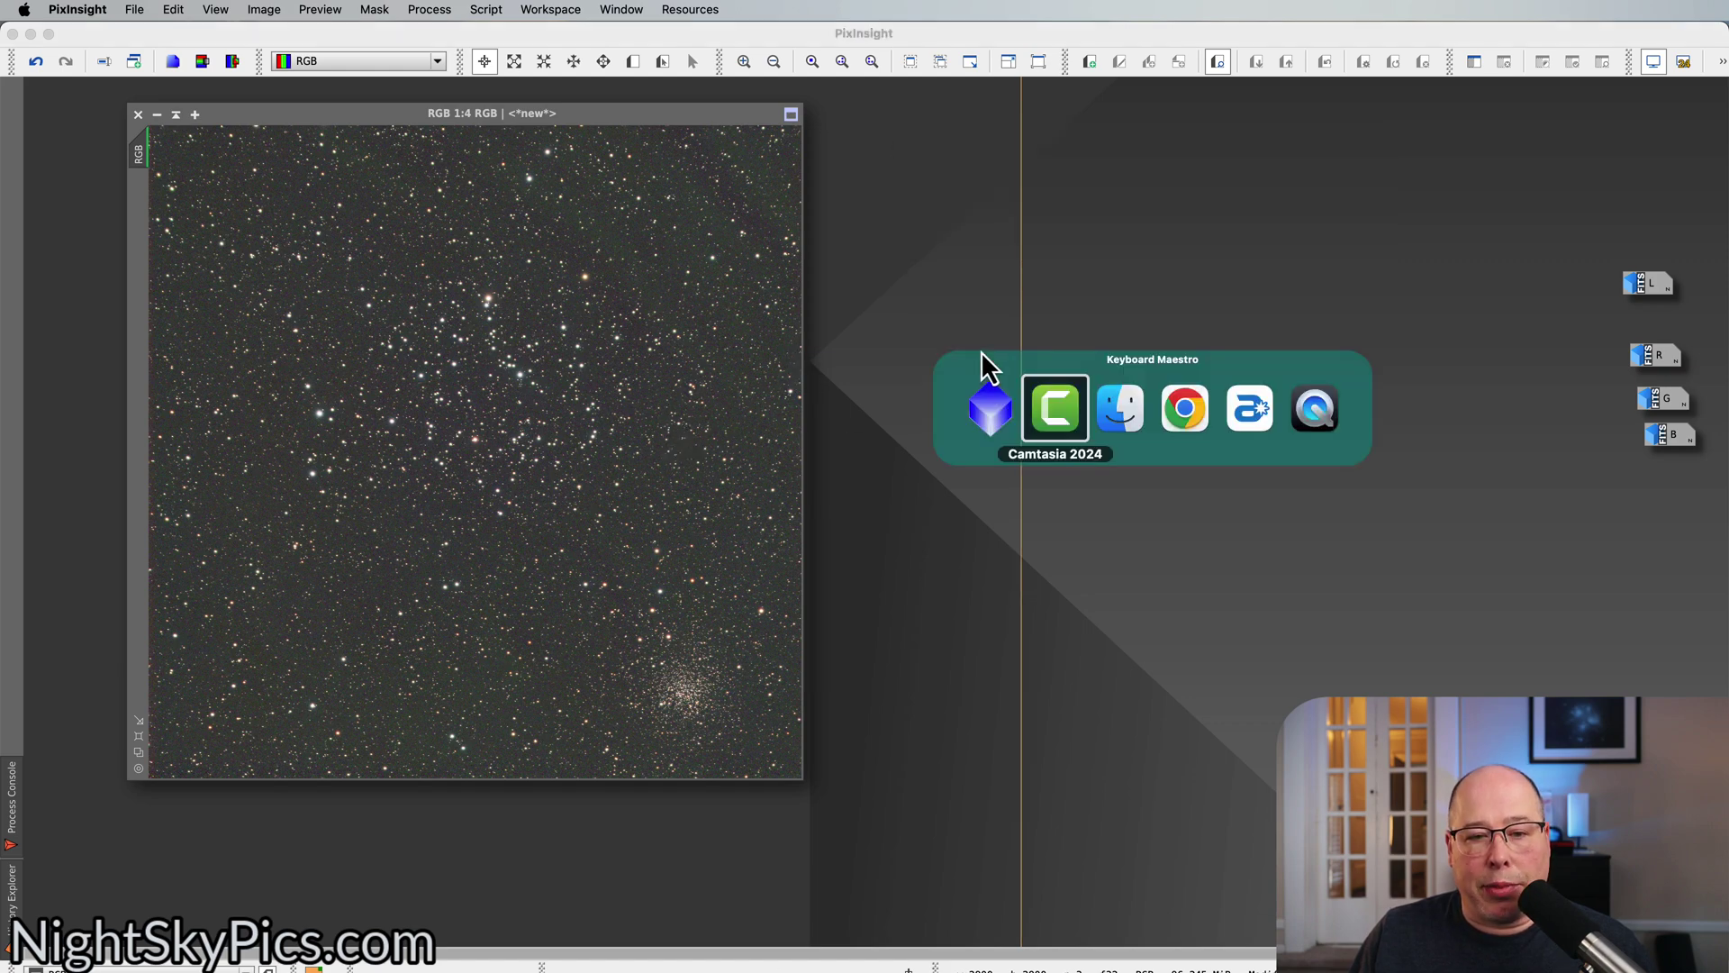
key("super+Tab")
key("super+Tab")
left_click(216, 45)
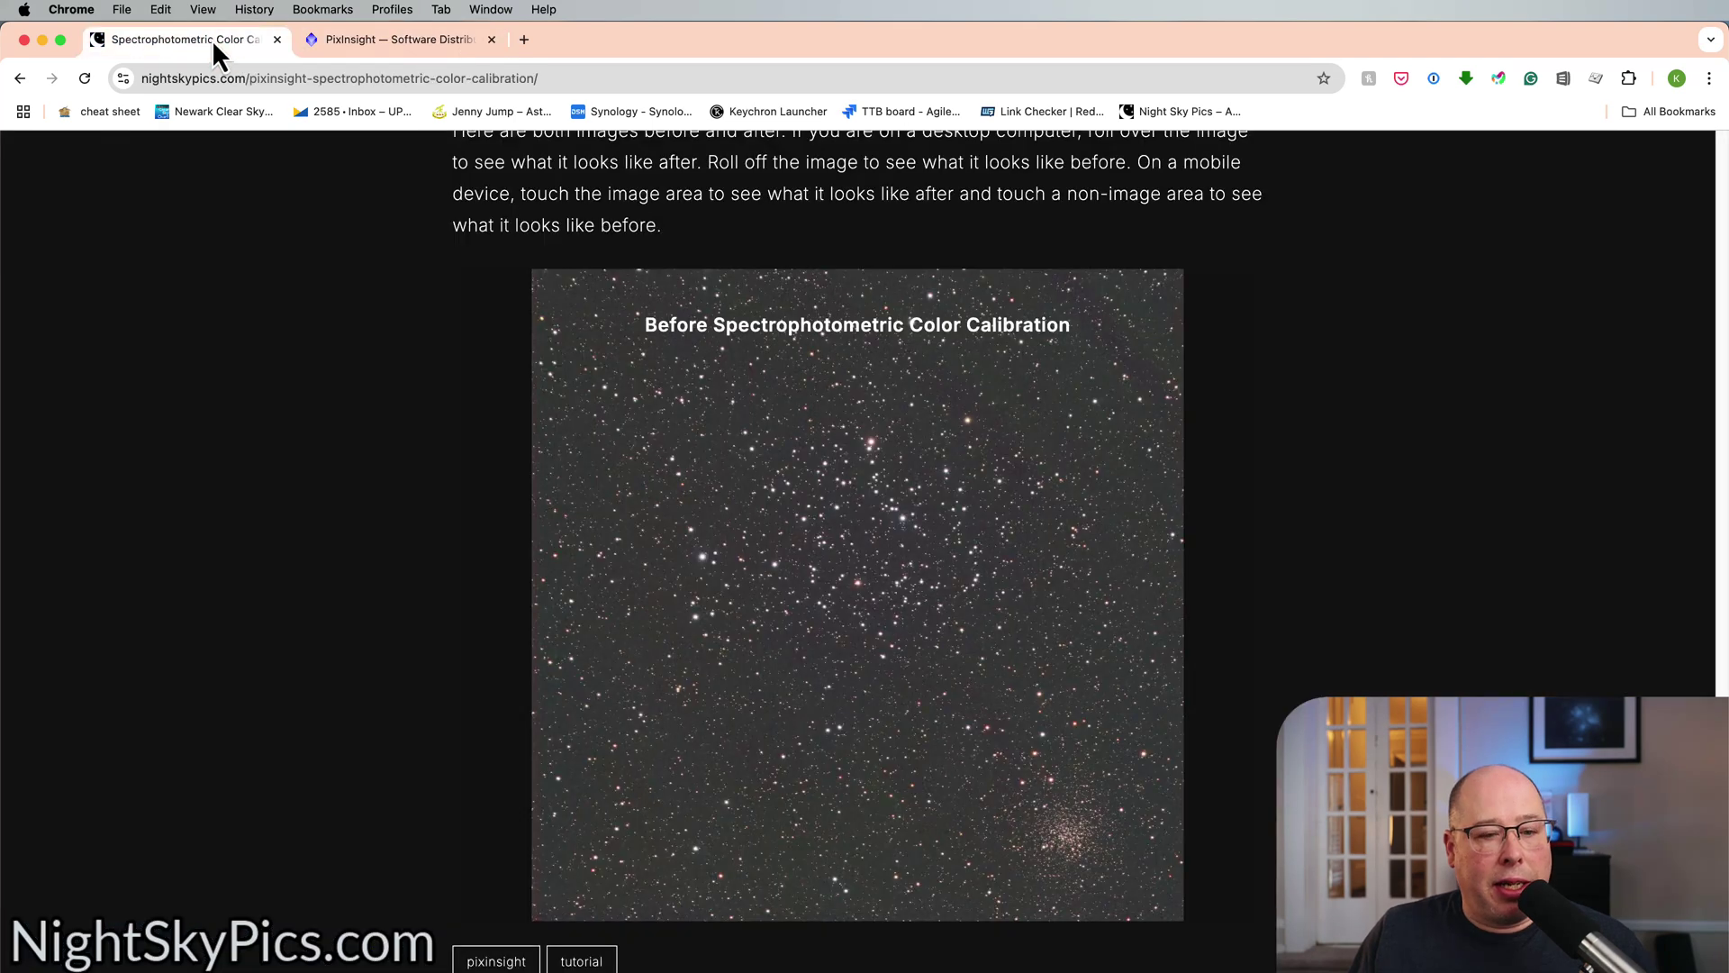